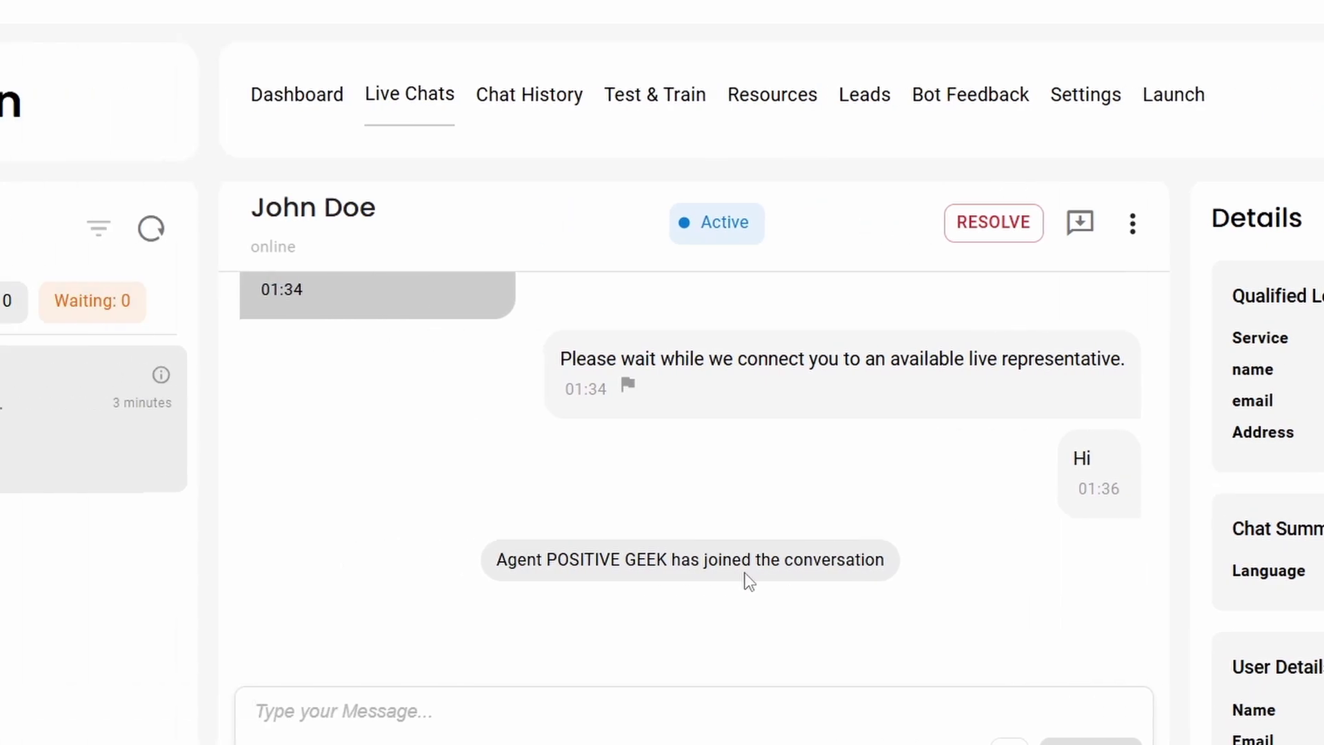
scroll(744, 579, "up", 10)
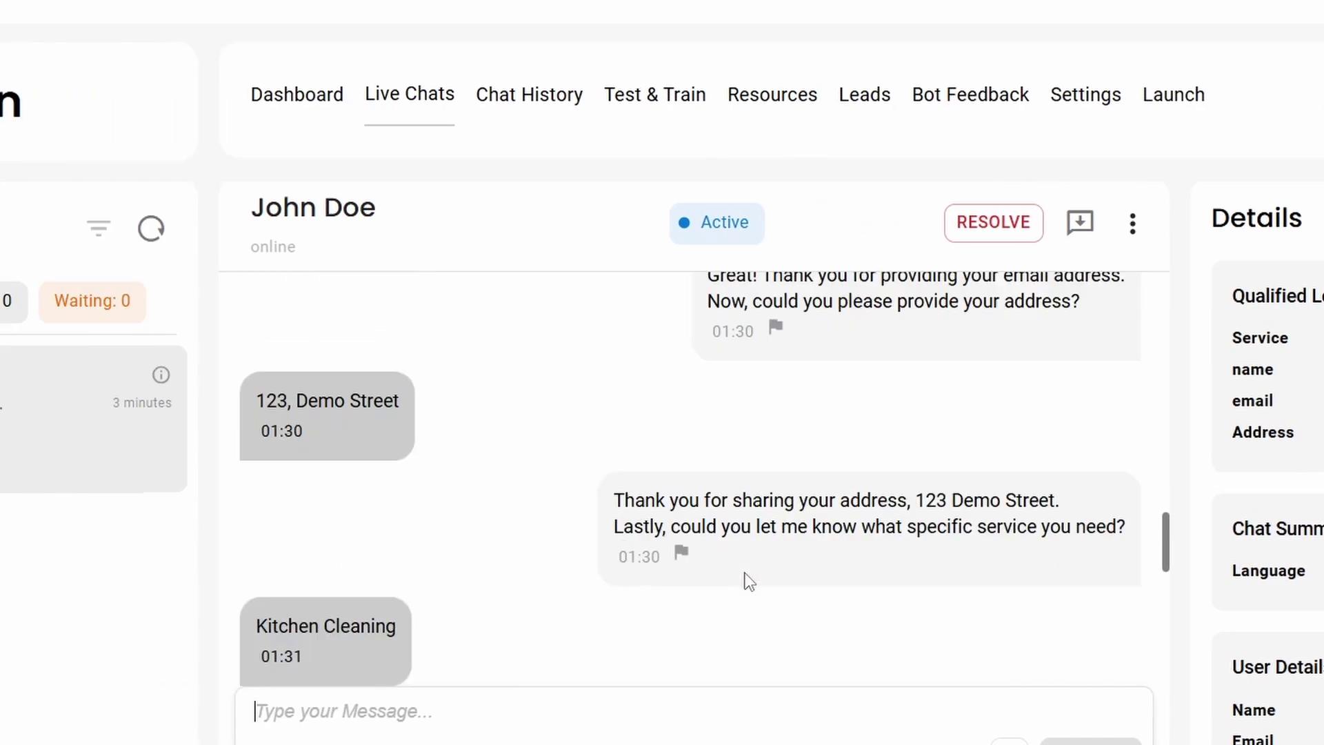
scroll(739, 594, "down", 10)
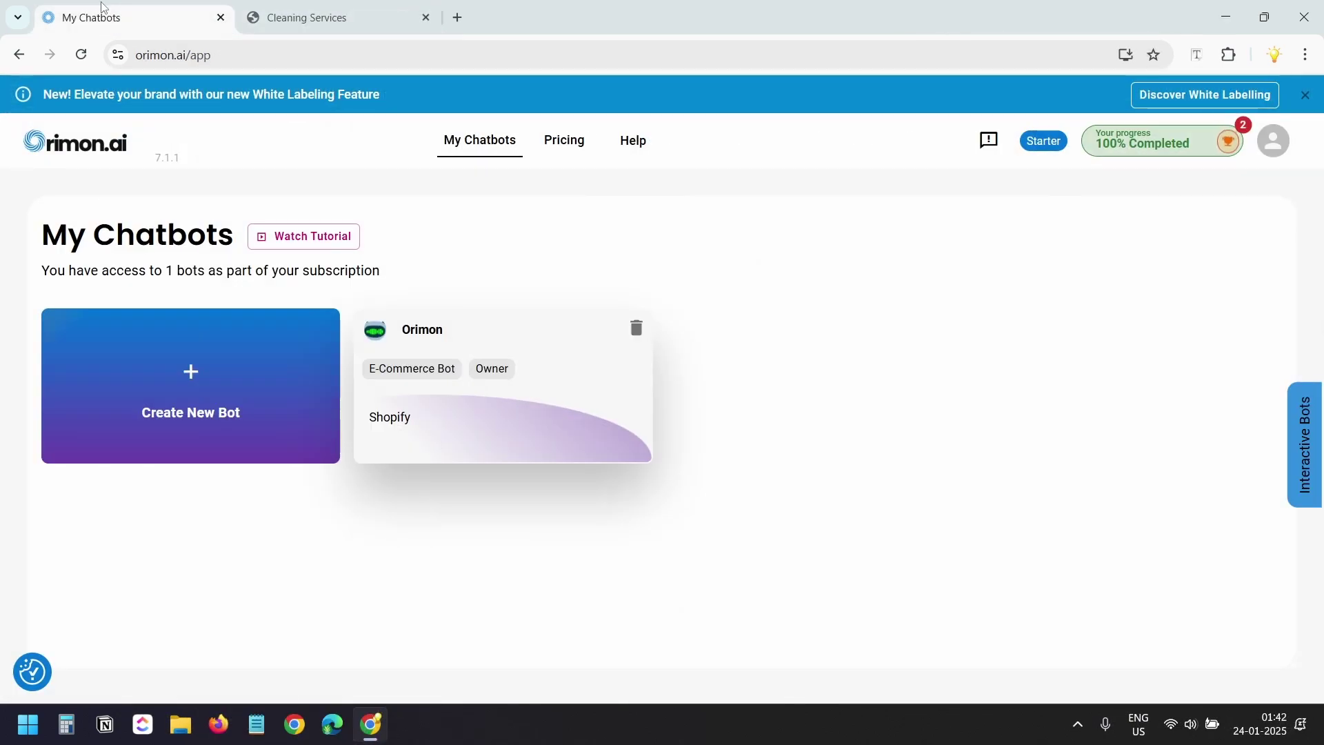
left_click(209, 404)
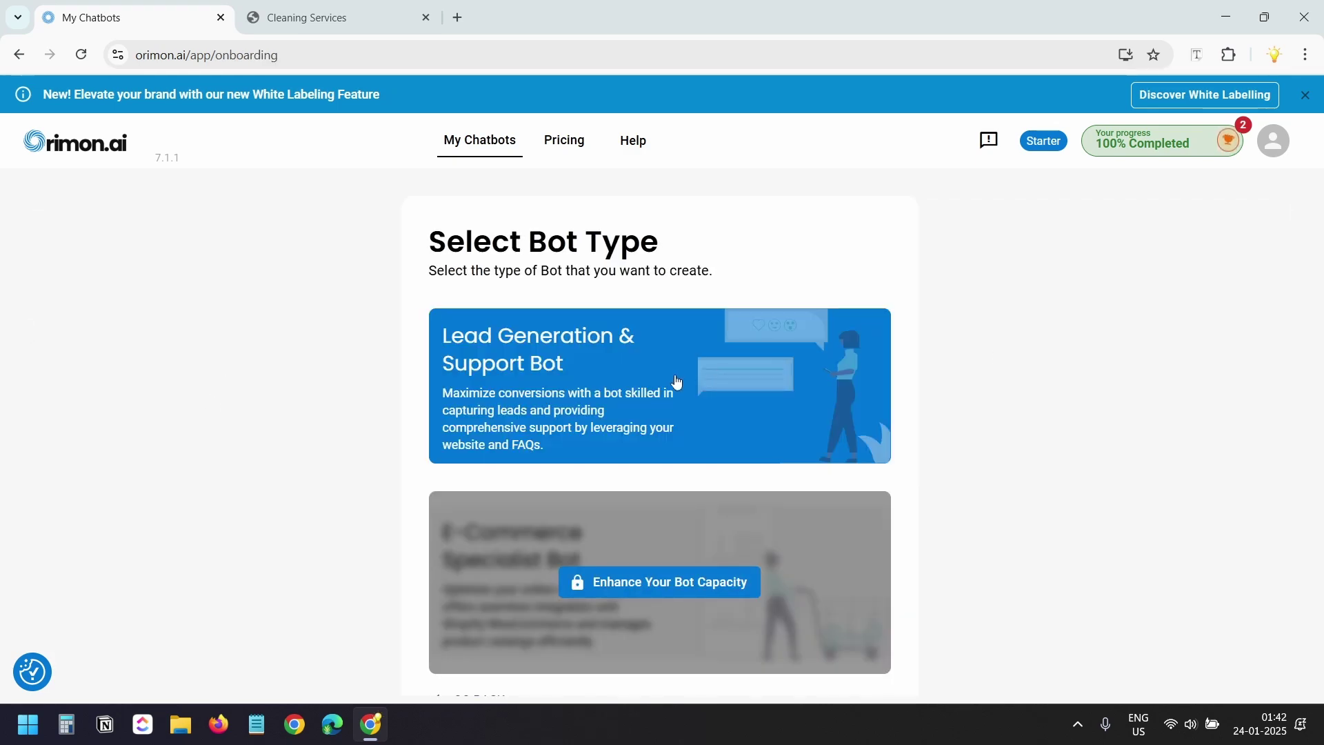
left_click(676, 383)
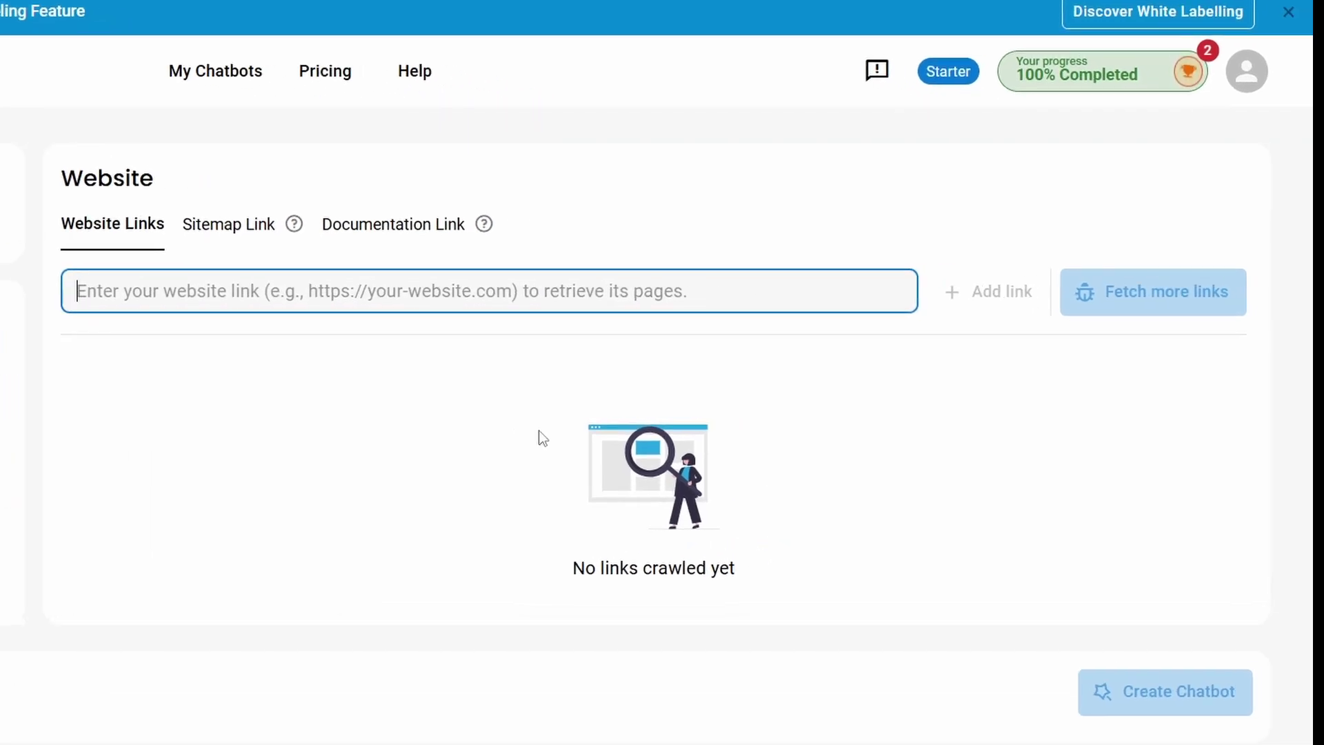
left_click(232, 234)
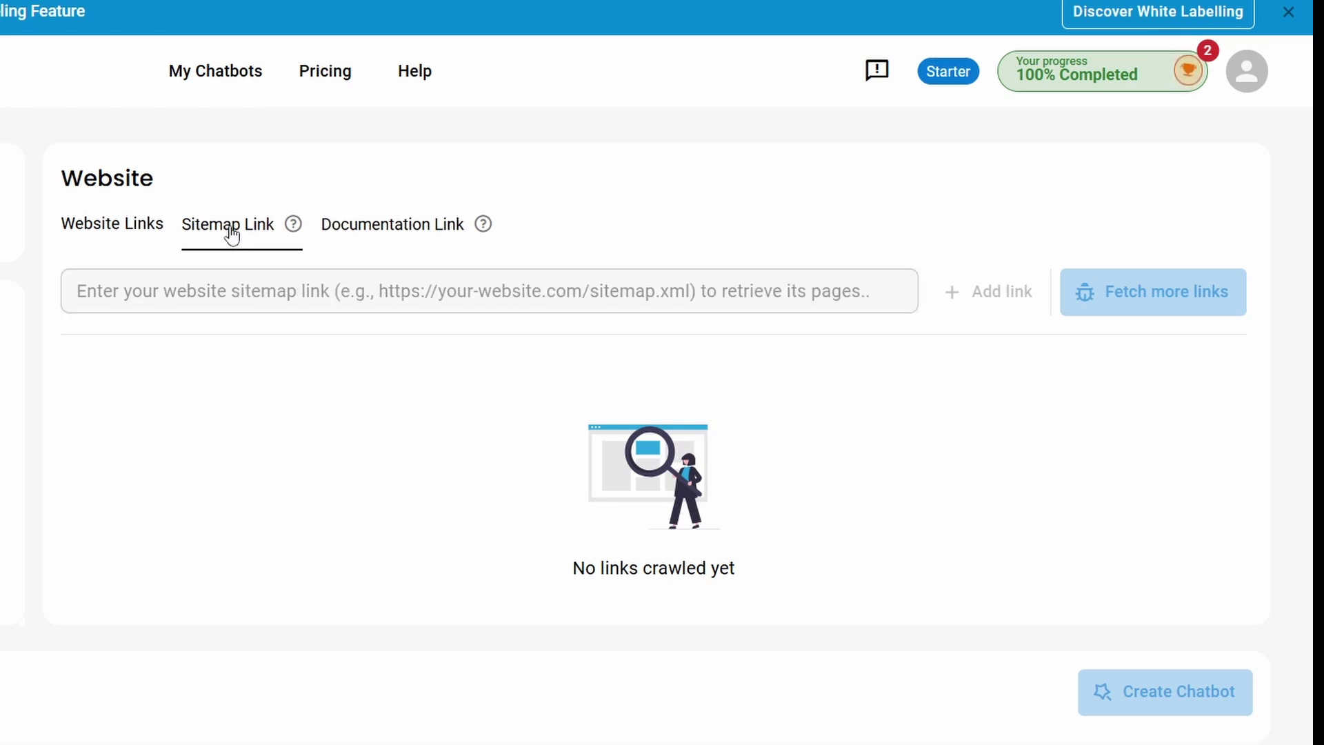
left_click(412, 234)
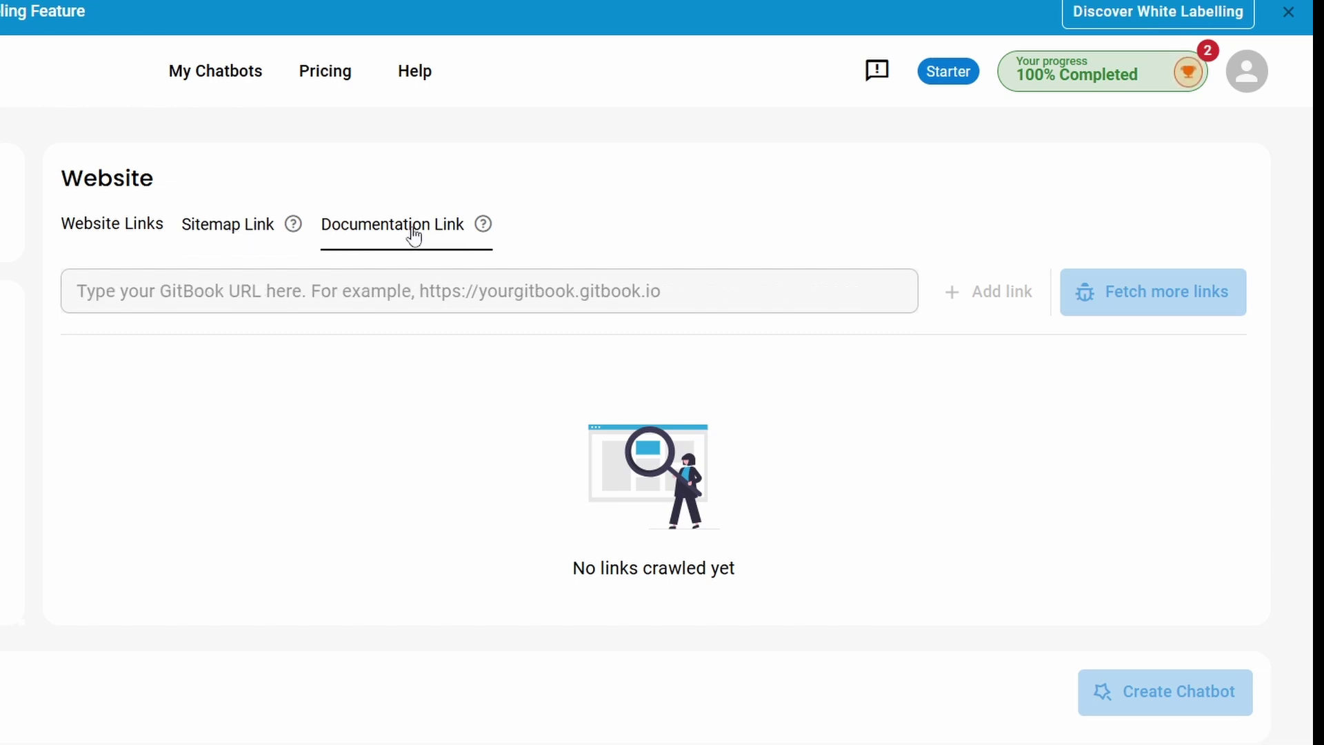
left_click(371, 285)
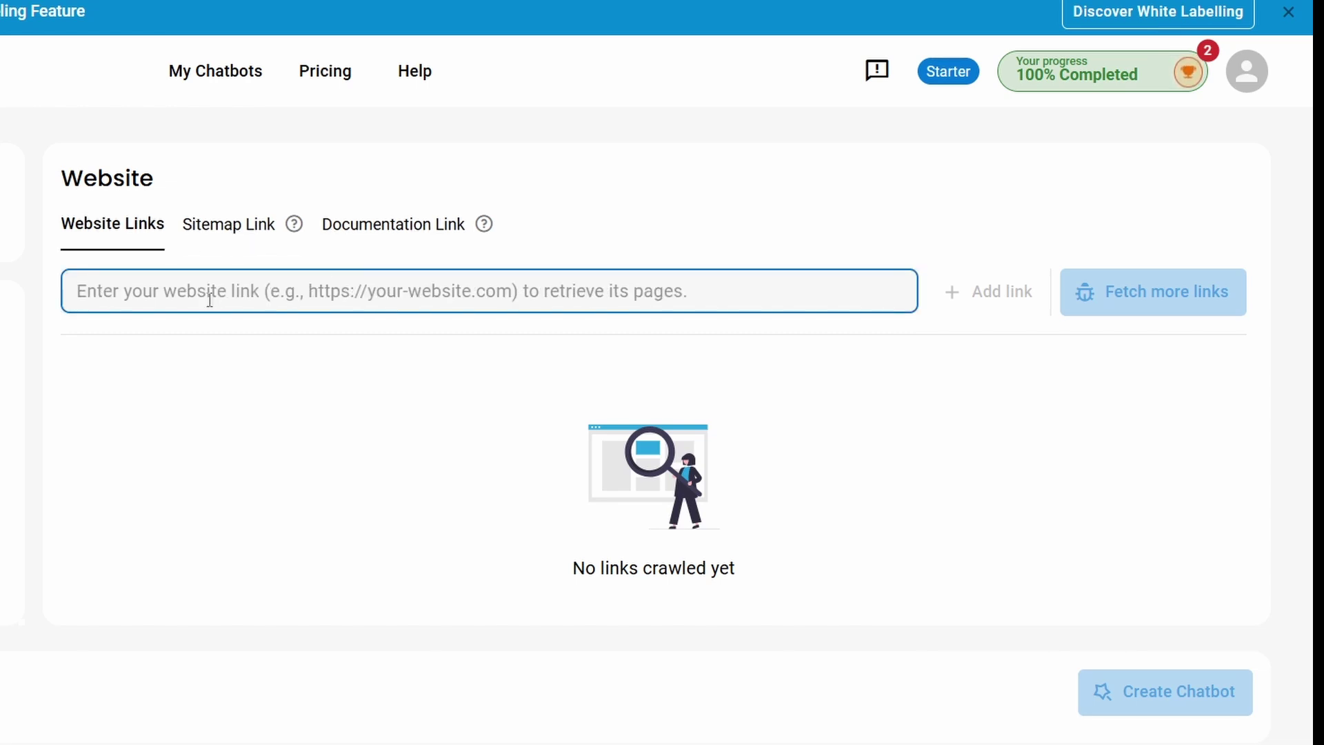
type("https://wptrialzone.com/")
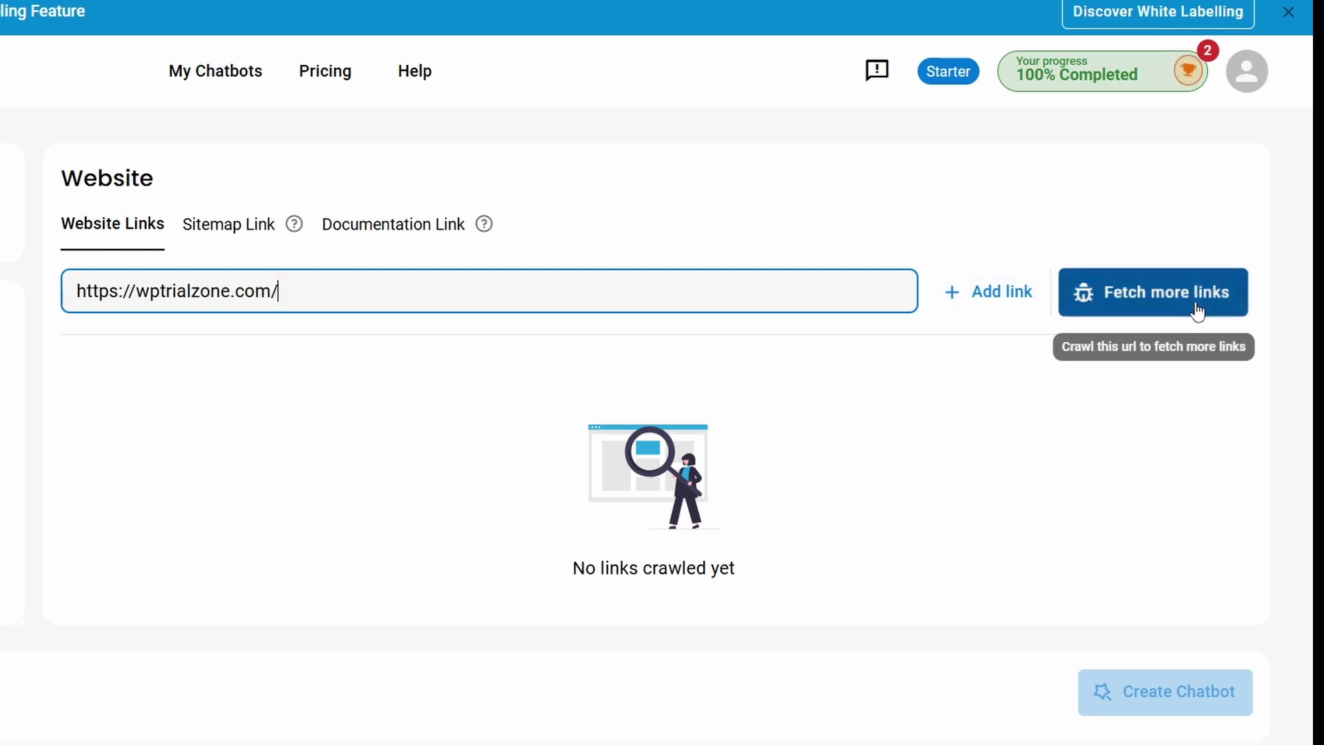
left_click(1164, 298)
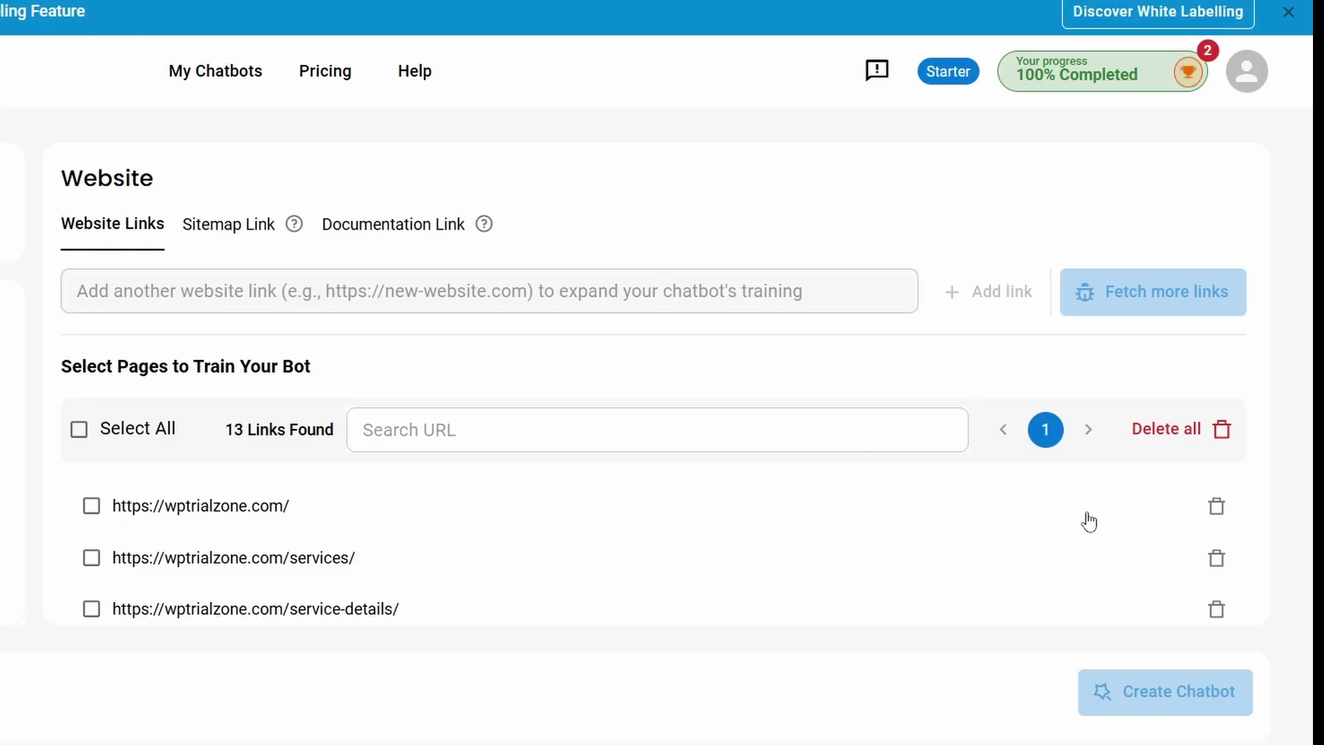
- Delete the last seven fetched links, keeping the six pages from the homepage through /contacts/
scroll(1085, 550, "down", 8)
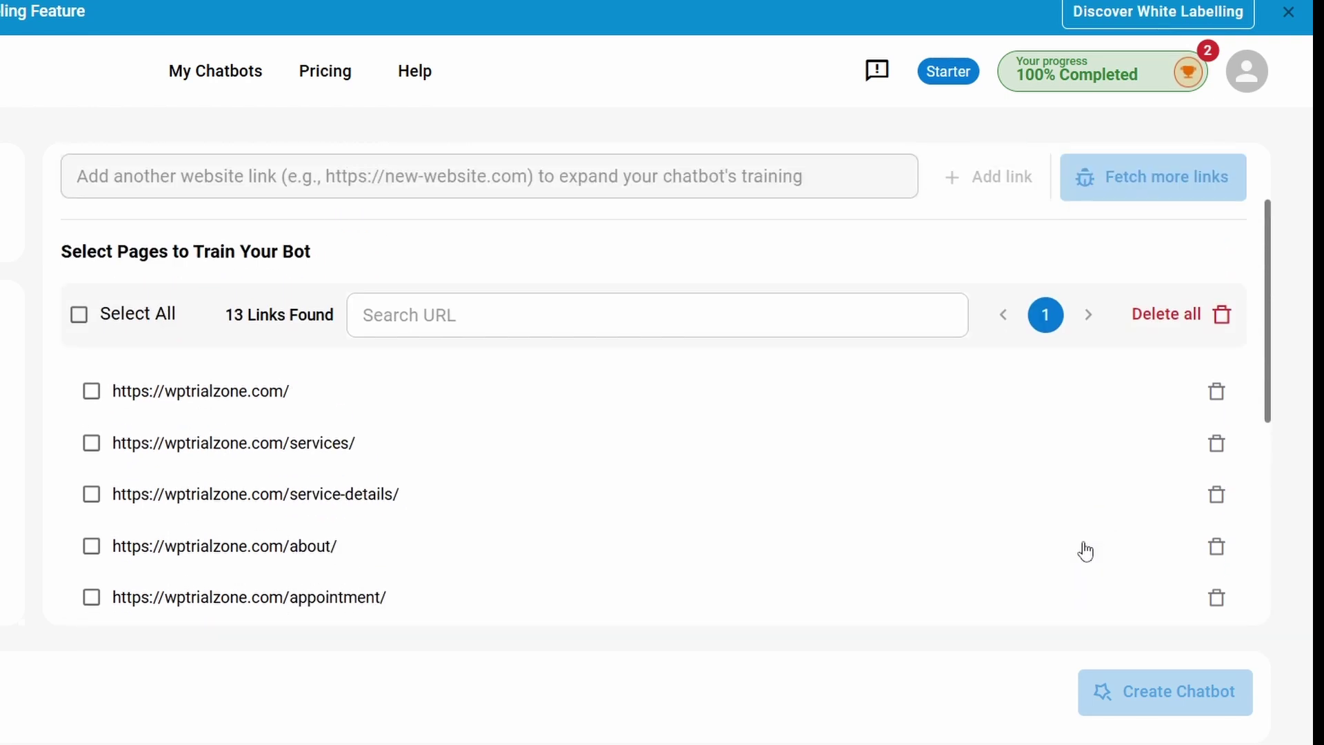
scroll(1159, 559, "down", 8)
left_click(1218, 564)
left_click(1218, 564)
left_click(1218, 564)
left_click(1217, 565)
left_click(1217, 564)
left_click(1217, 565)
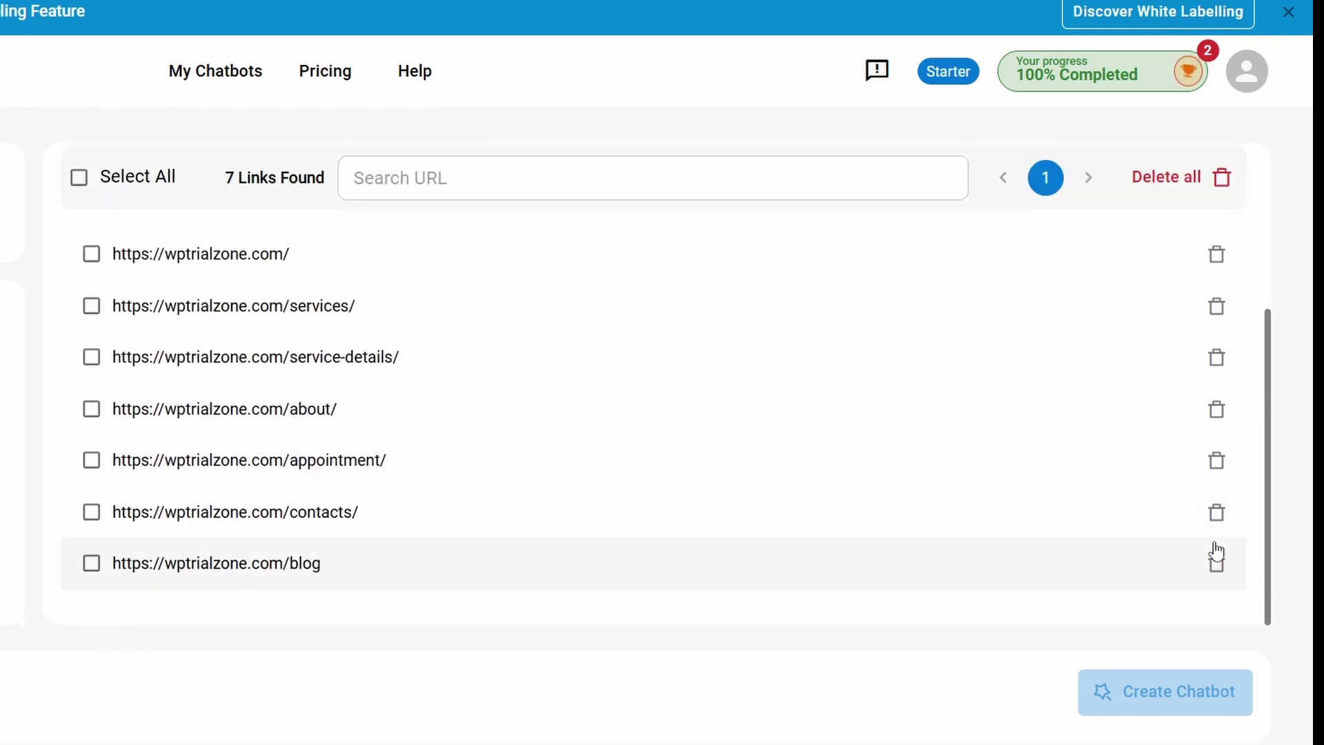
left_click(1216, 564)
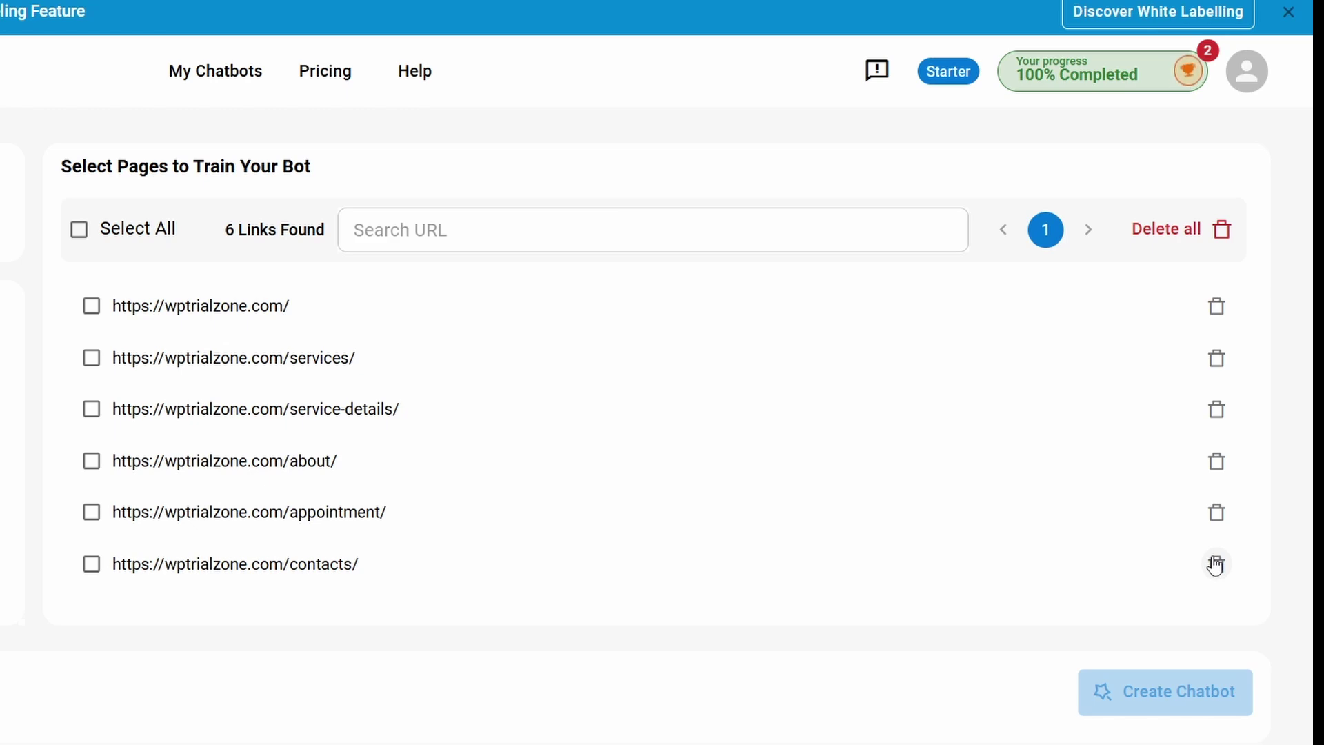
left_click(431, 228)
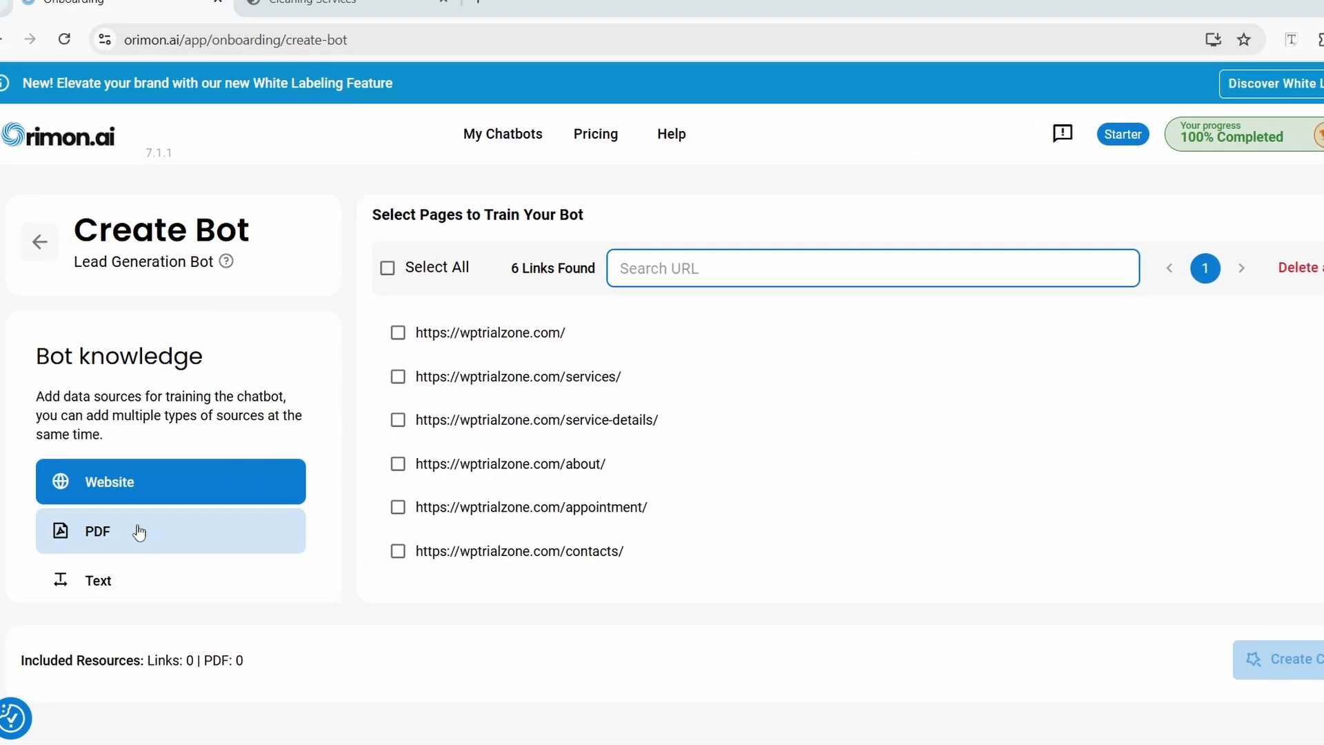
- Look through the PDF, Text, FAQs and Catalog knowledge sources available for training the bot
left_click(140, 532)
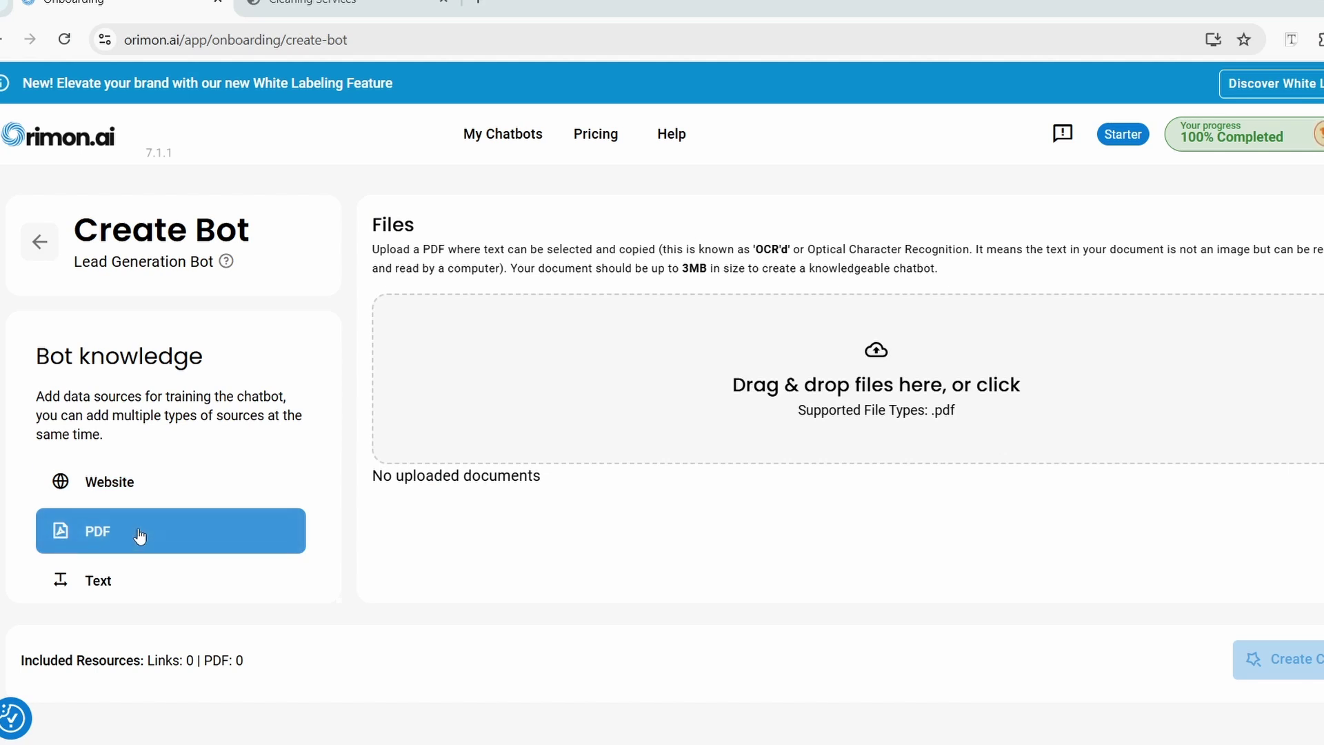
scroll(140, 535, "down", 2)
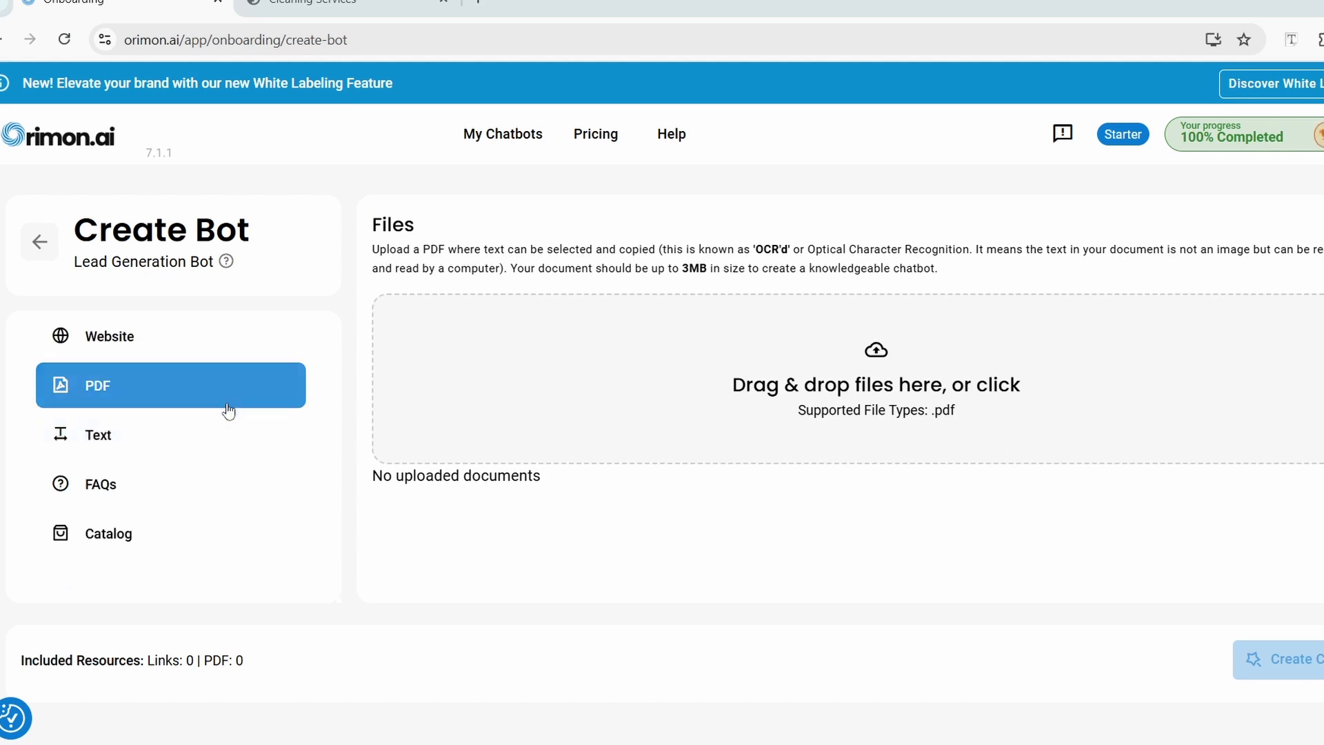
left_click(188, 448)
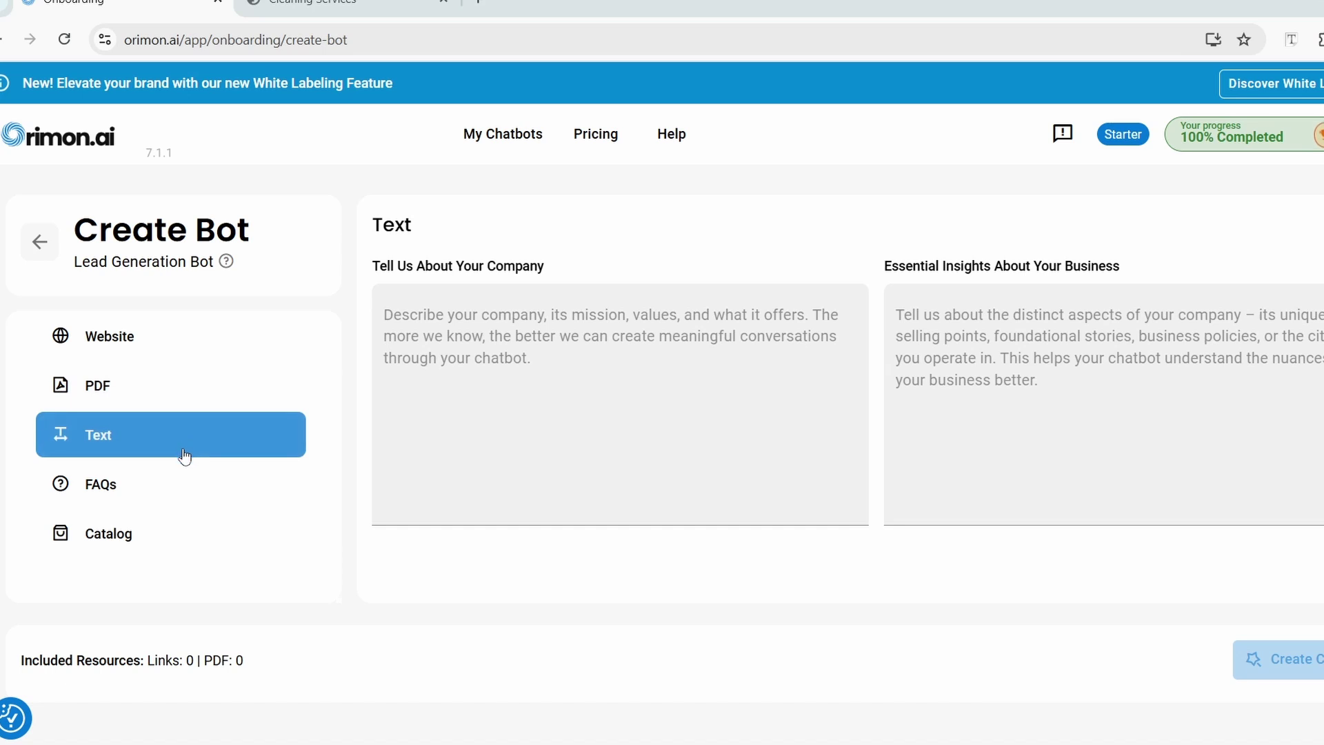
left_click(168, 499)
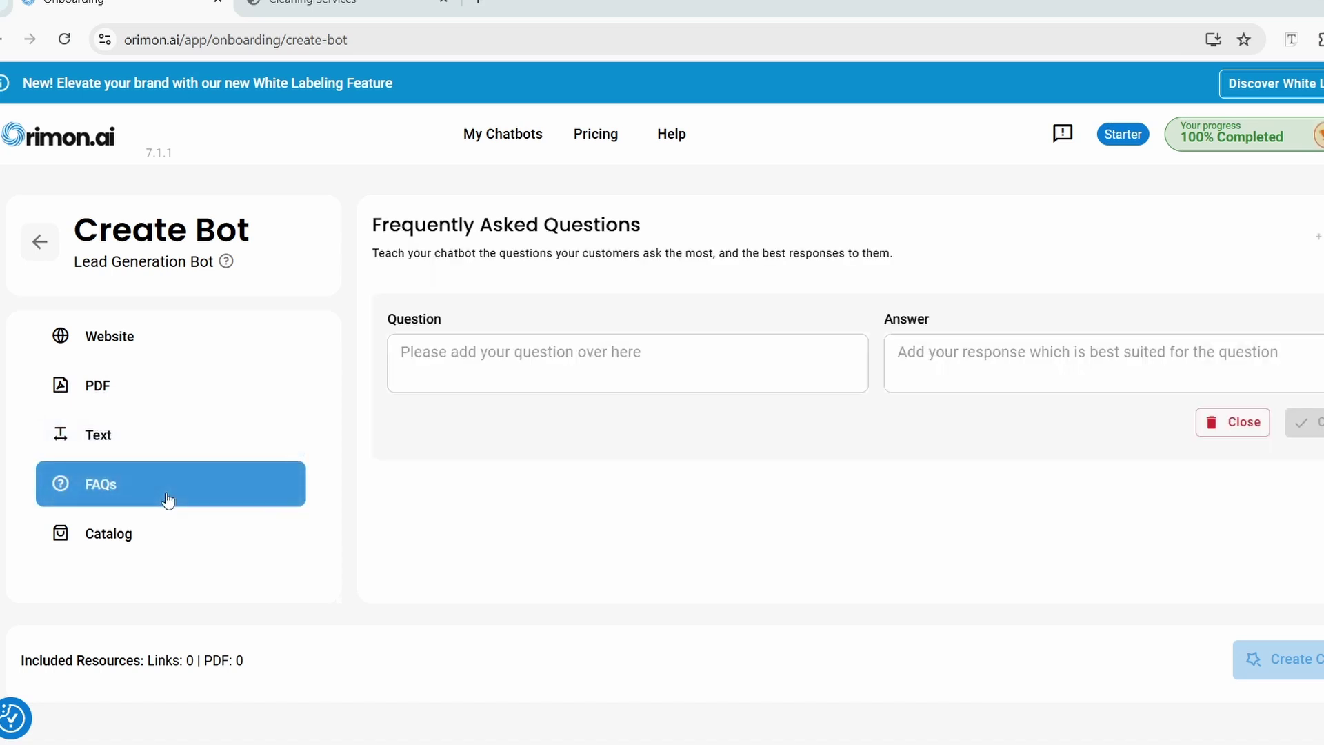
left_click(164, 540)
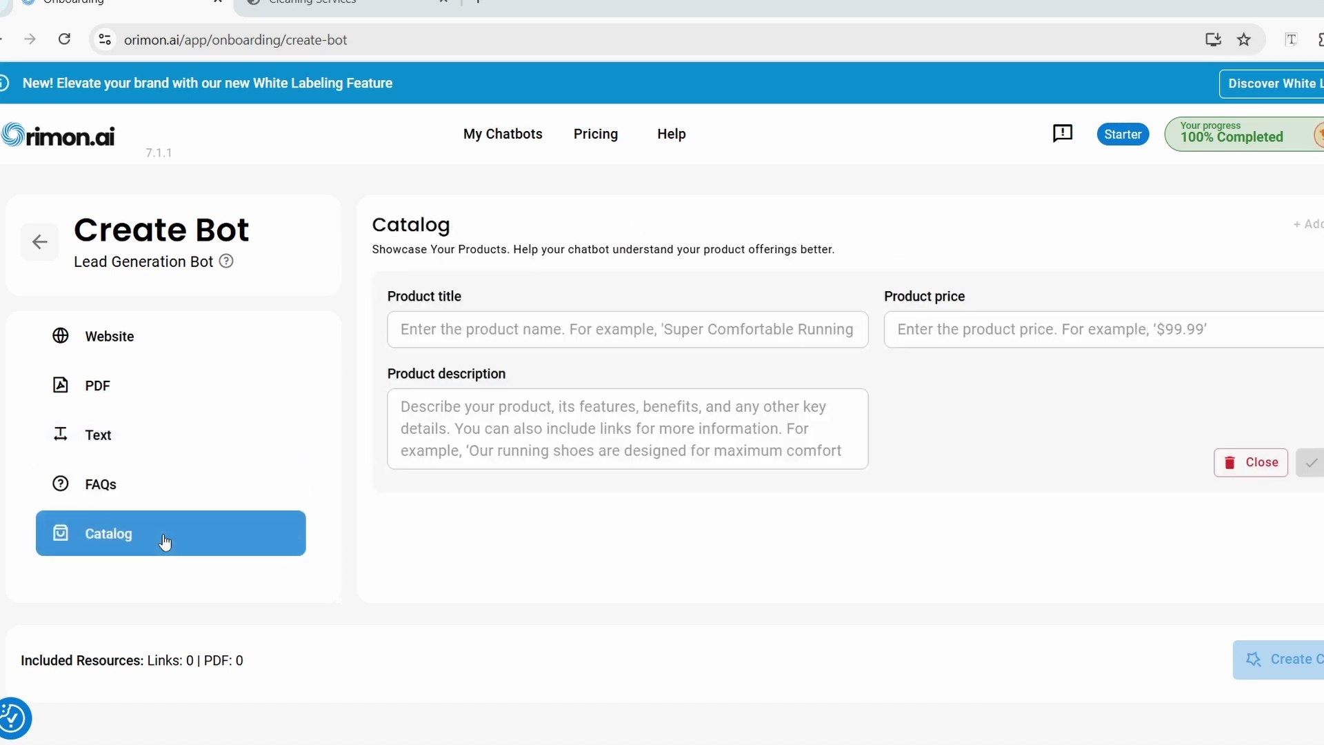
- Review SparkClean.pdf in Foxit PDF Reader, then return to the bot setup and upload it as a PDF source
key("alt+Tab")
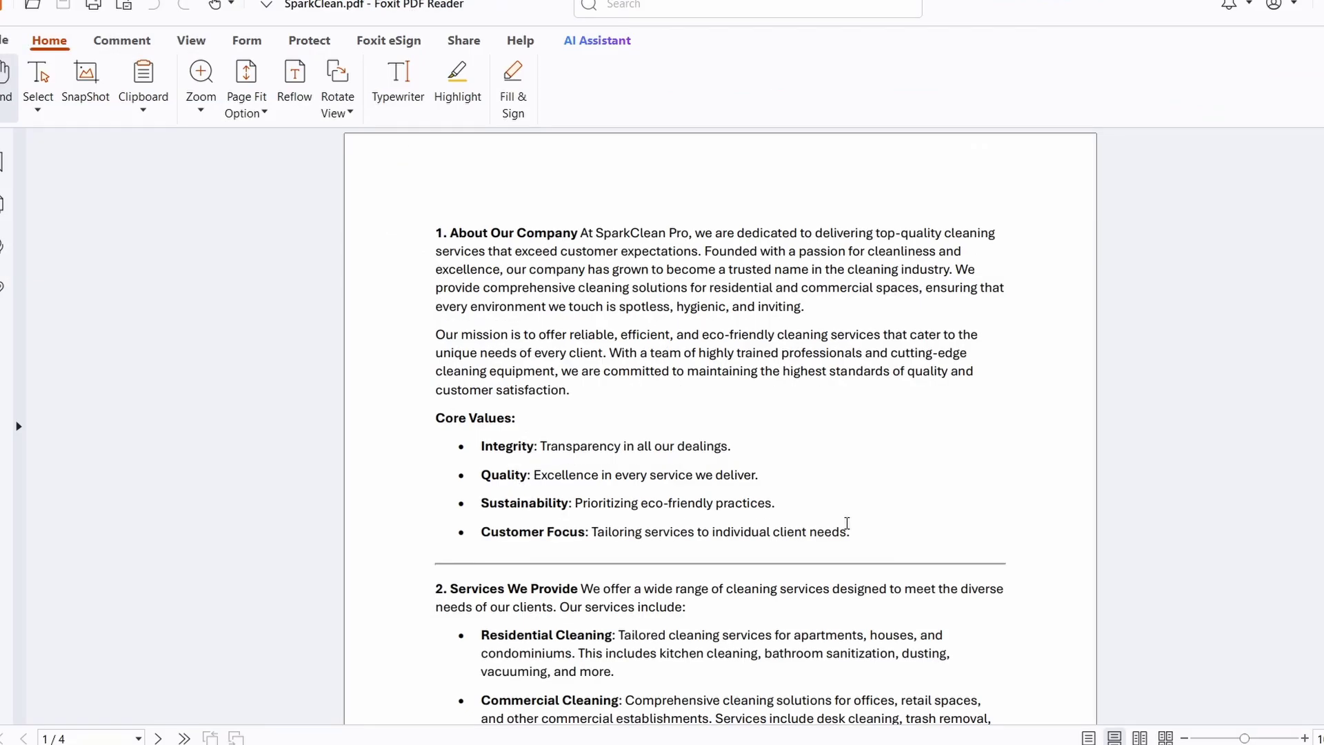
scroll(846, 523, "down", 5)
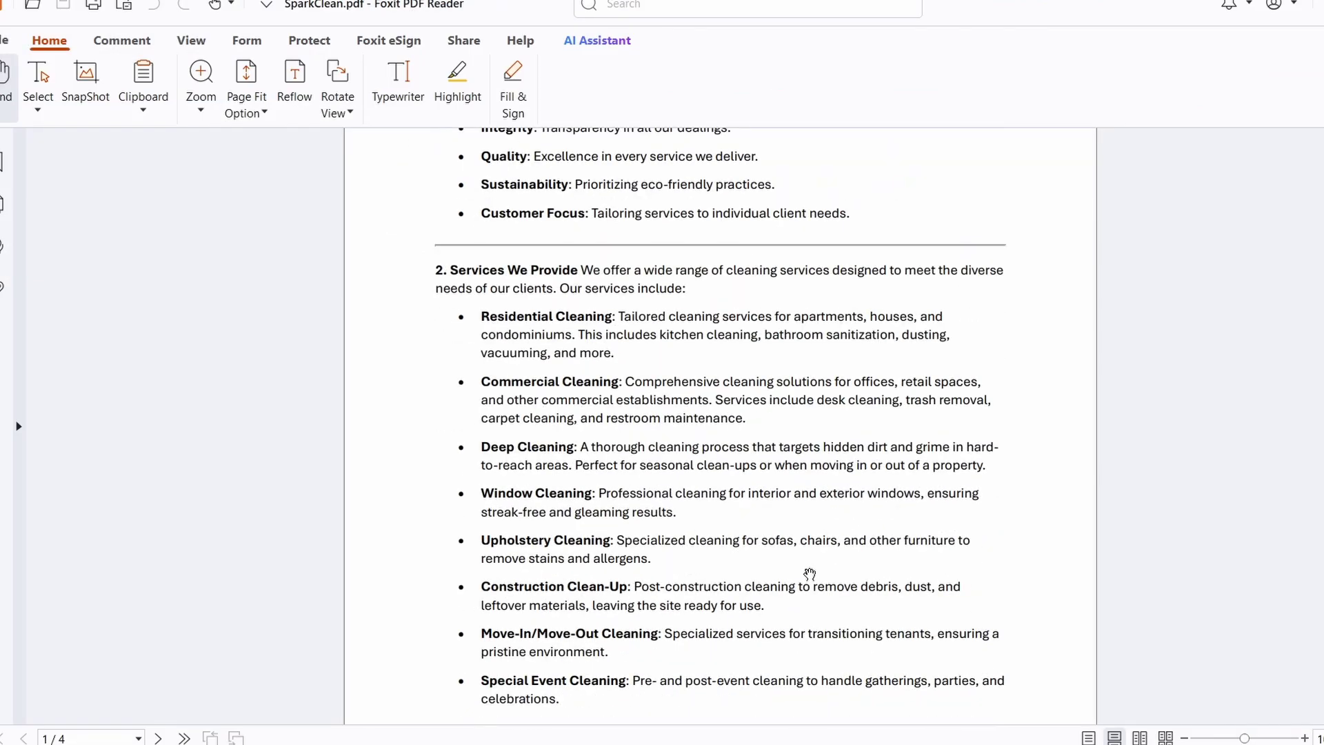
scroll(810, 573, "down", 15)
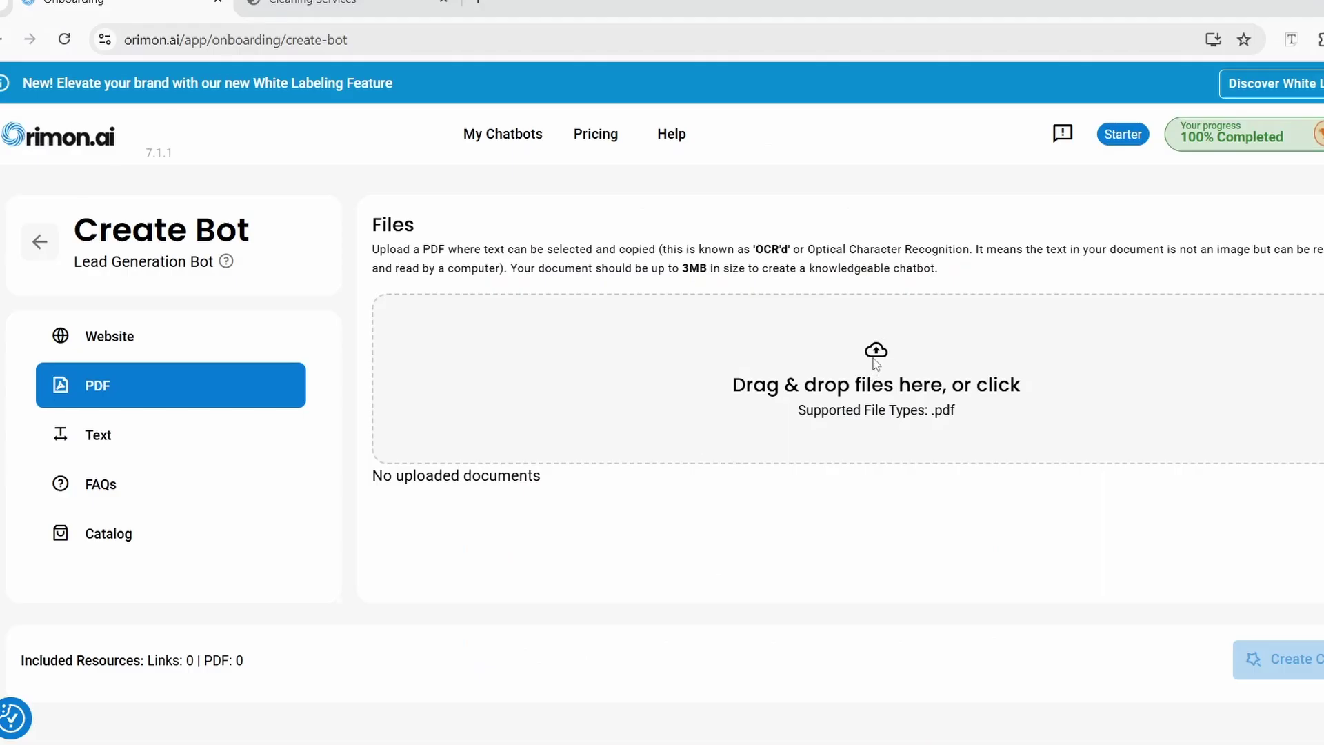
left_click(876, 363)
double_click(226, 153)
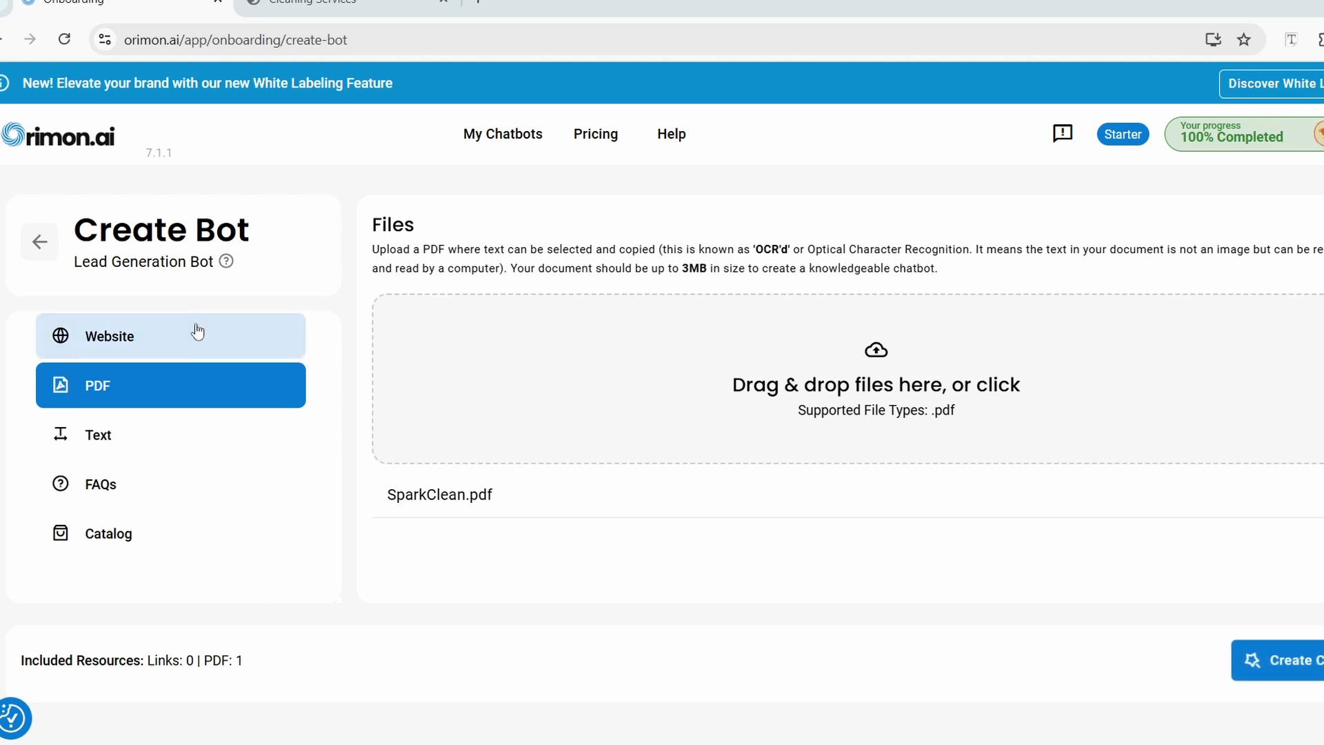
- Include all the remaining website pages in the bot's training and start creating the chatbot
left_click(166, 343)
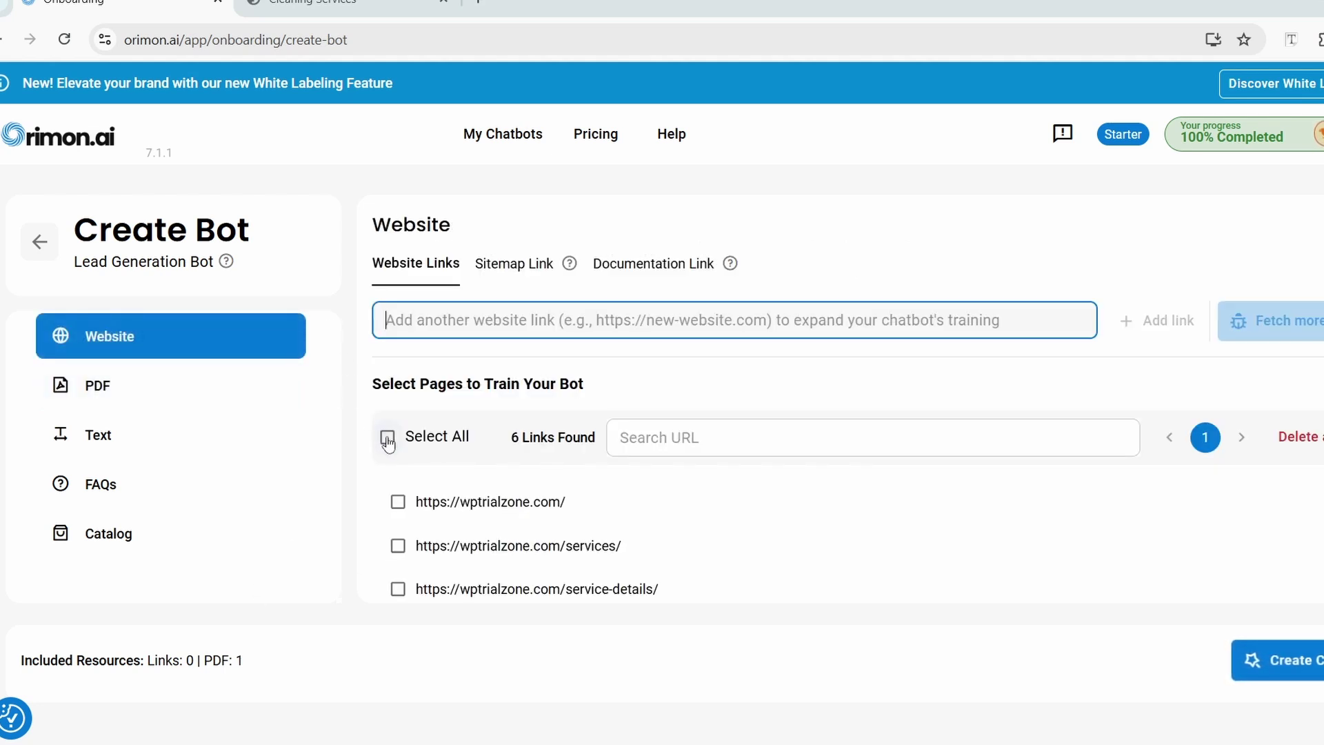
left_click(388, 439)
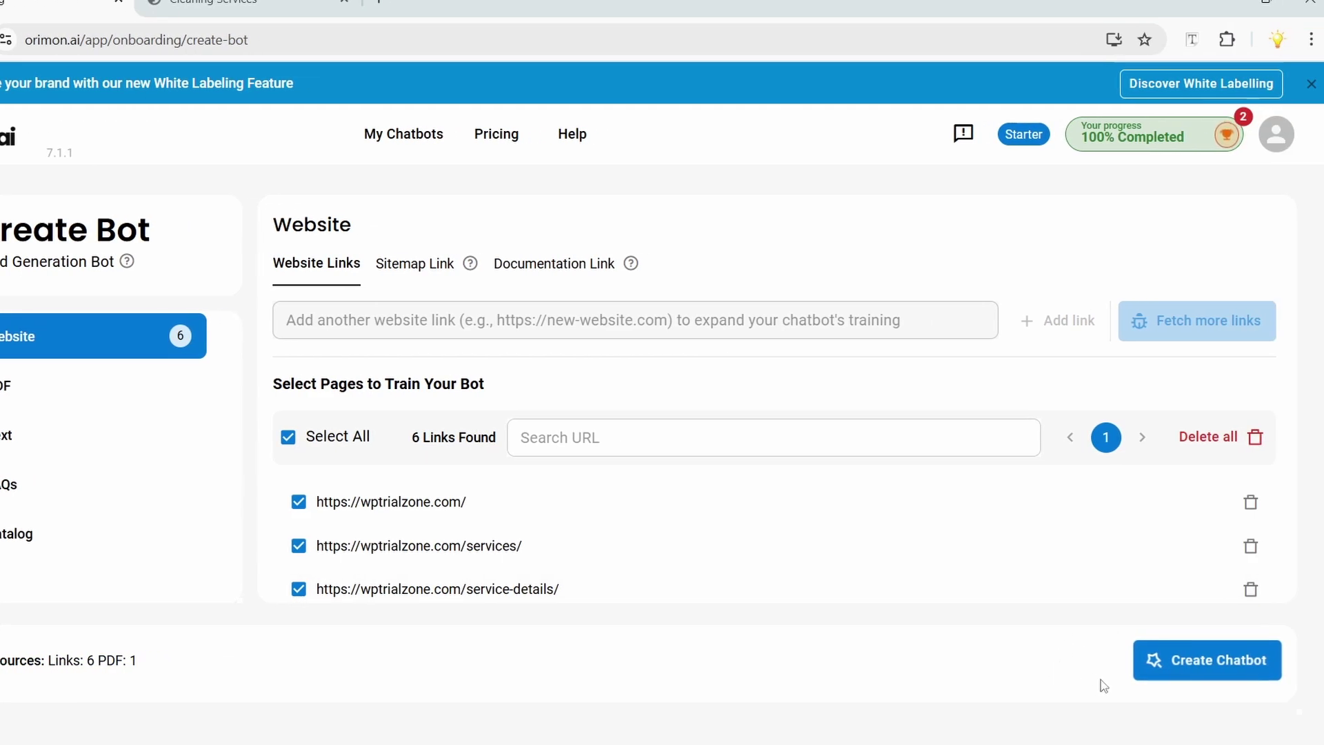
left_click(1204, 664)
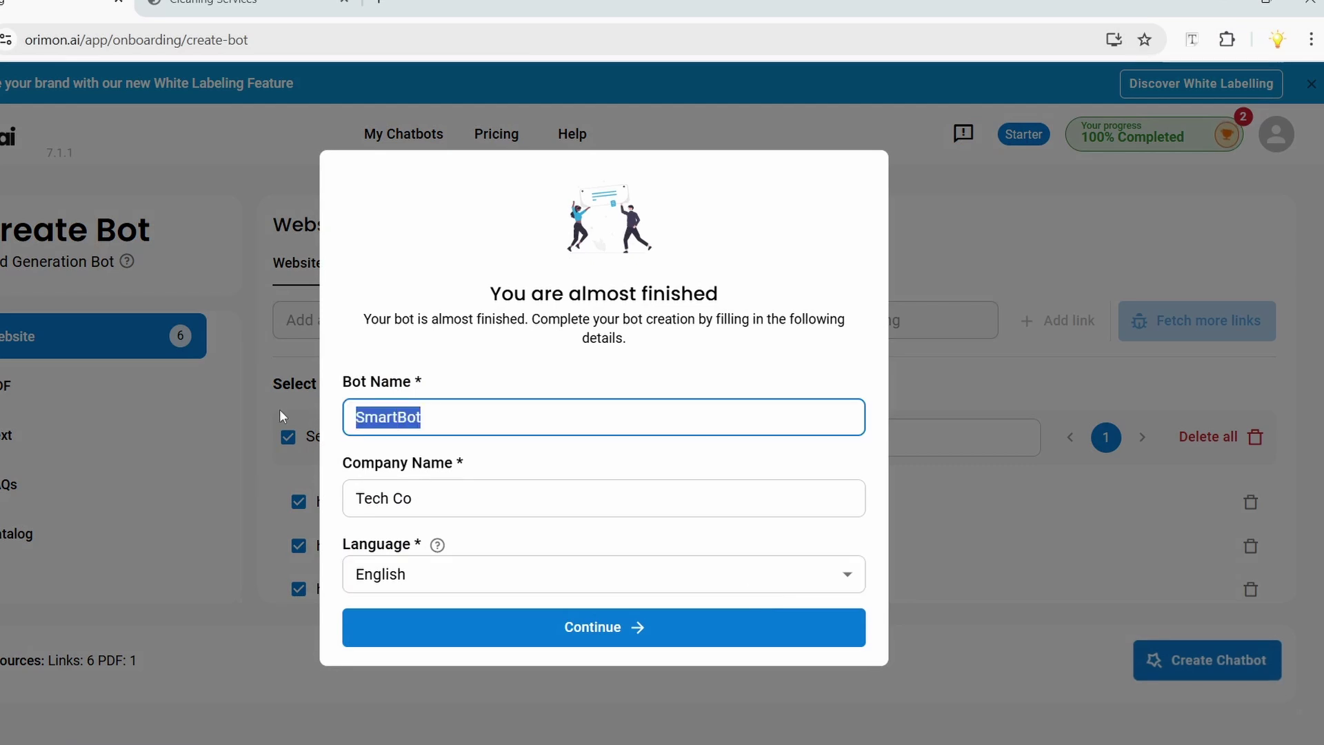
- Name the bot PG with company name SparkClean, finish creating it and dismiss the lead qualification suggestion
type("PG")
key("Tab")
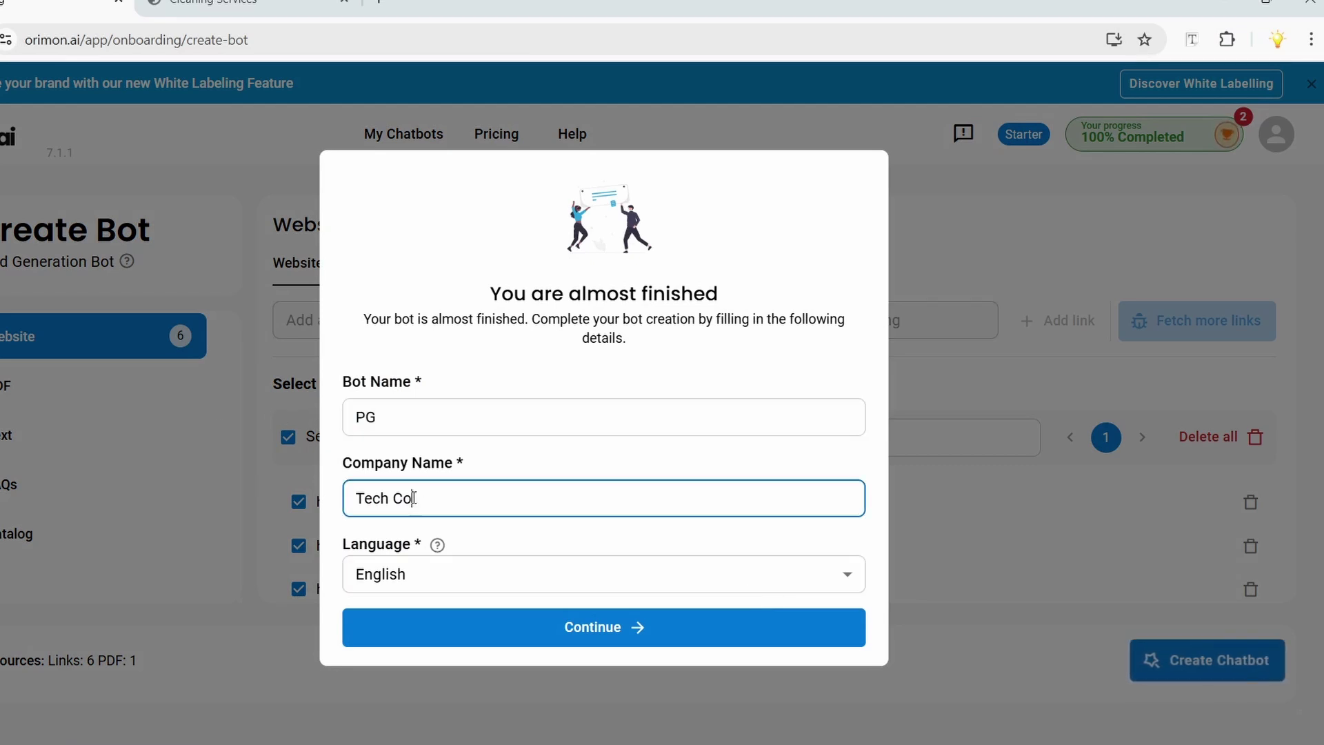
key("ctrl+a")
type("SparkClean")
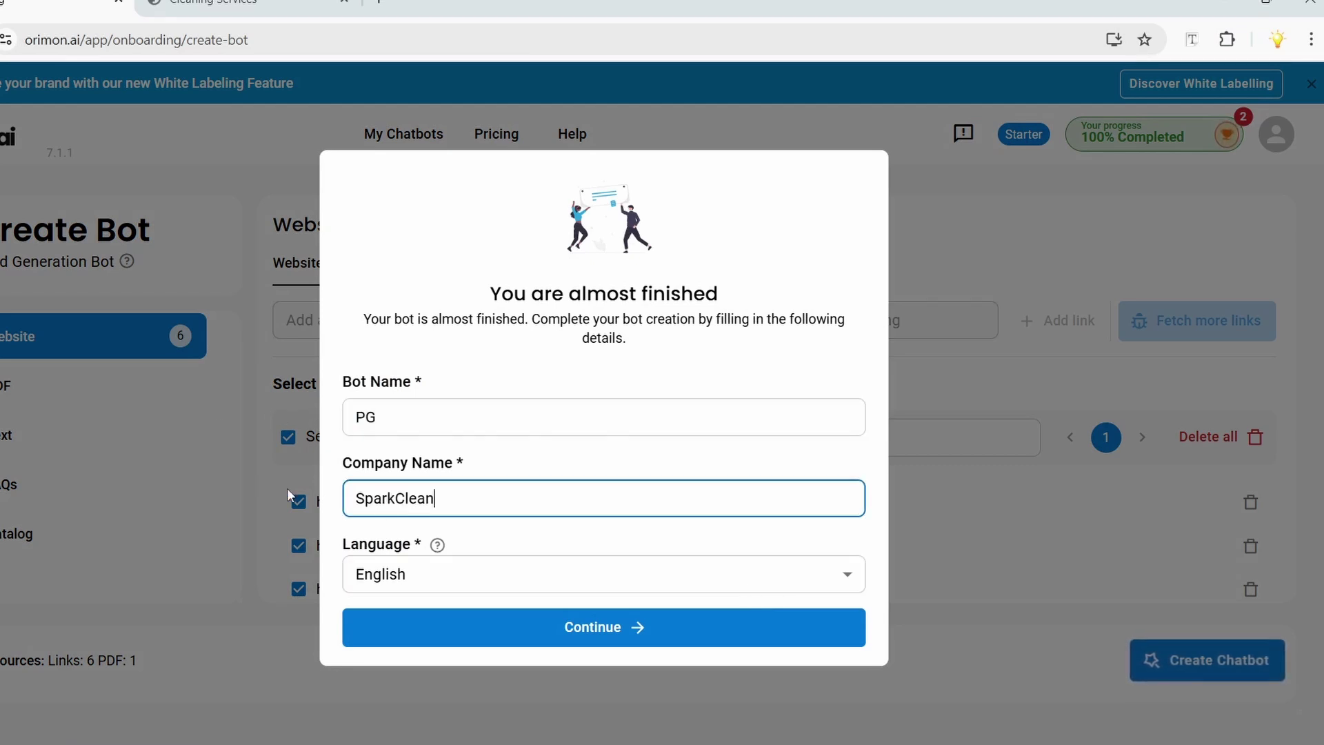
left_click(659, 617)
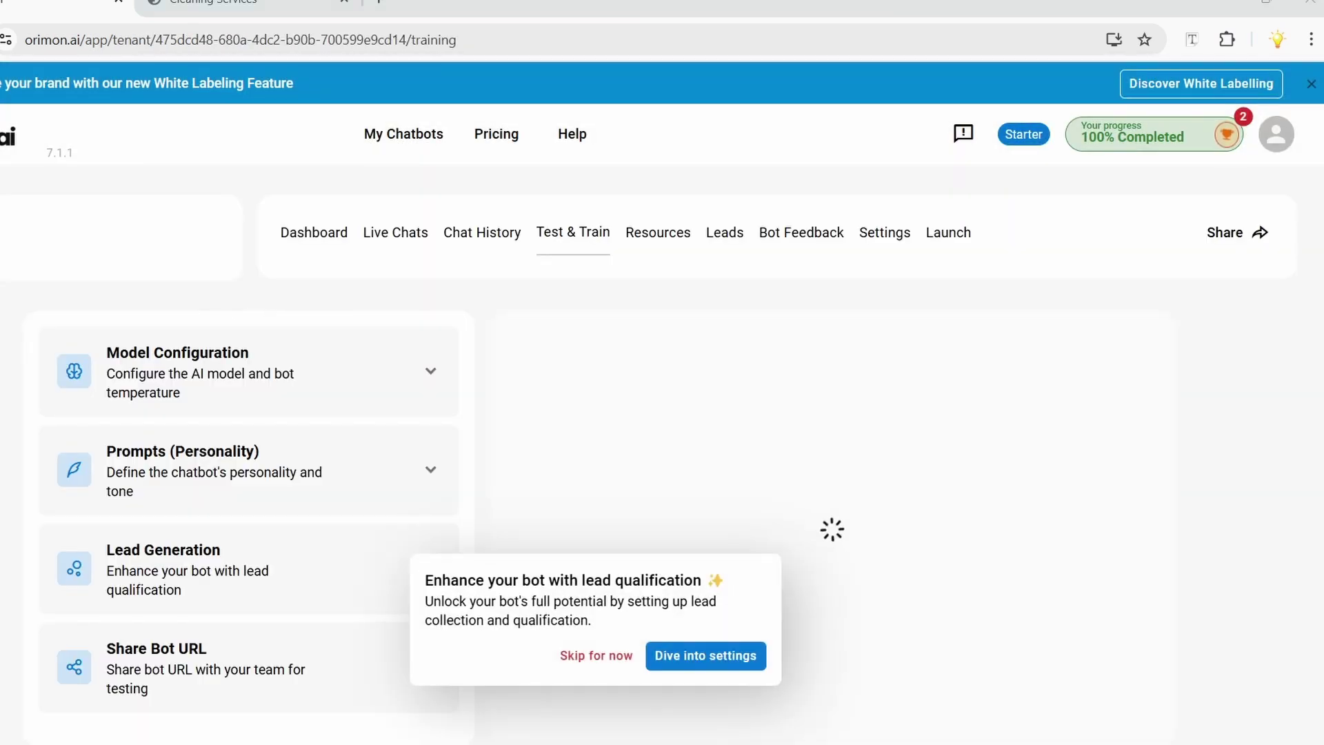
left_click(1250, 324)
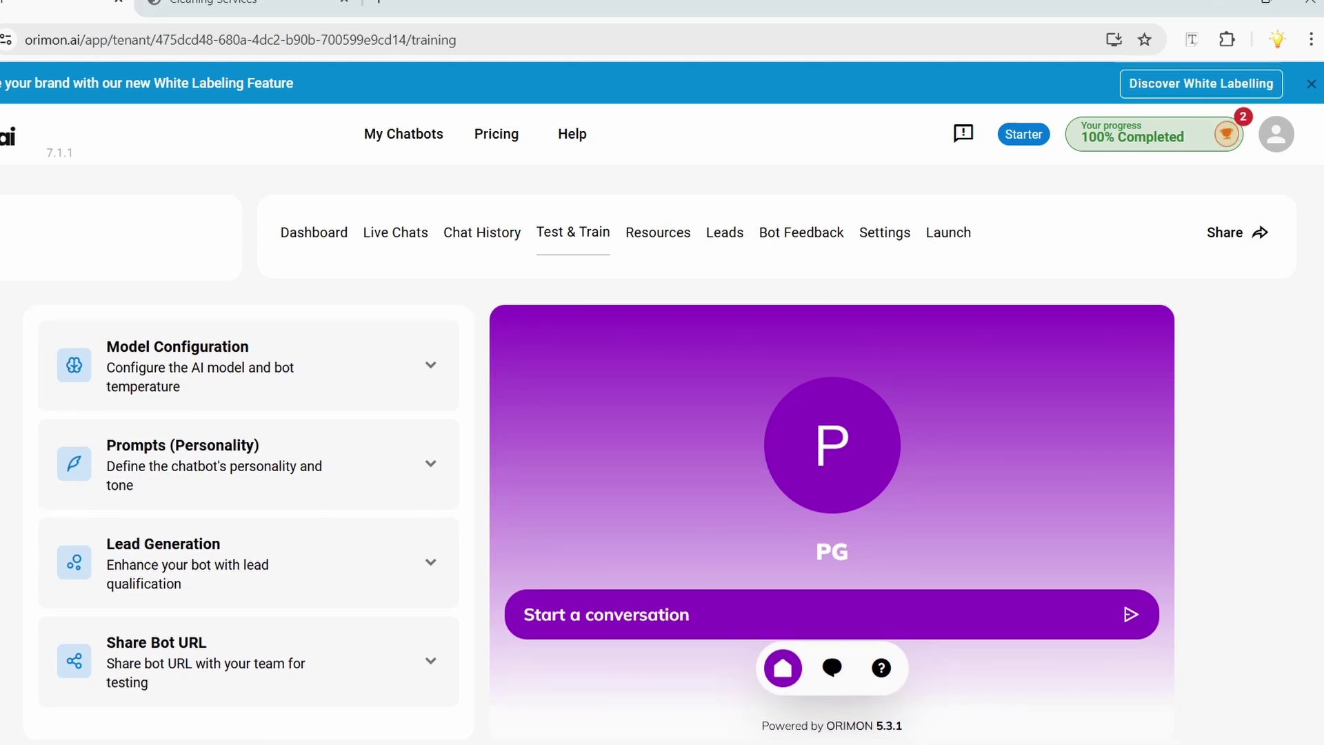
- Set the bot's GPT model to GPT 4 Turbo in the model configuration and update it
left_click(267, 378)
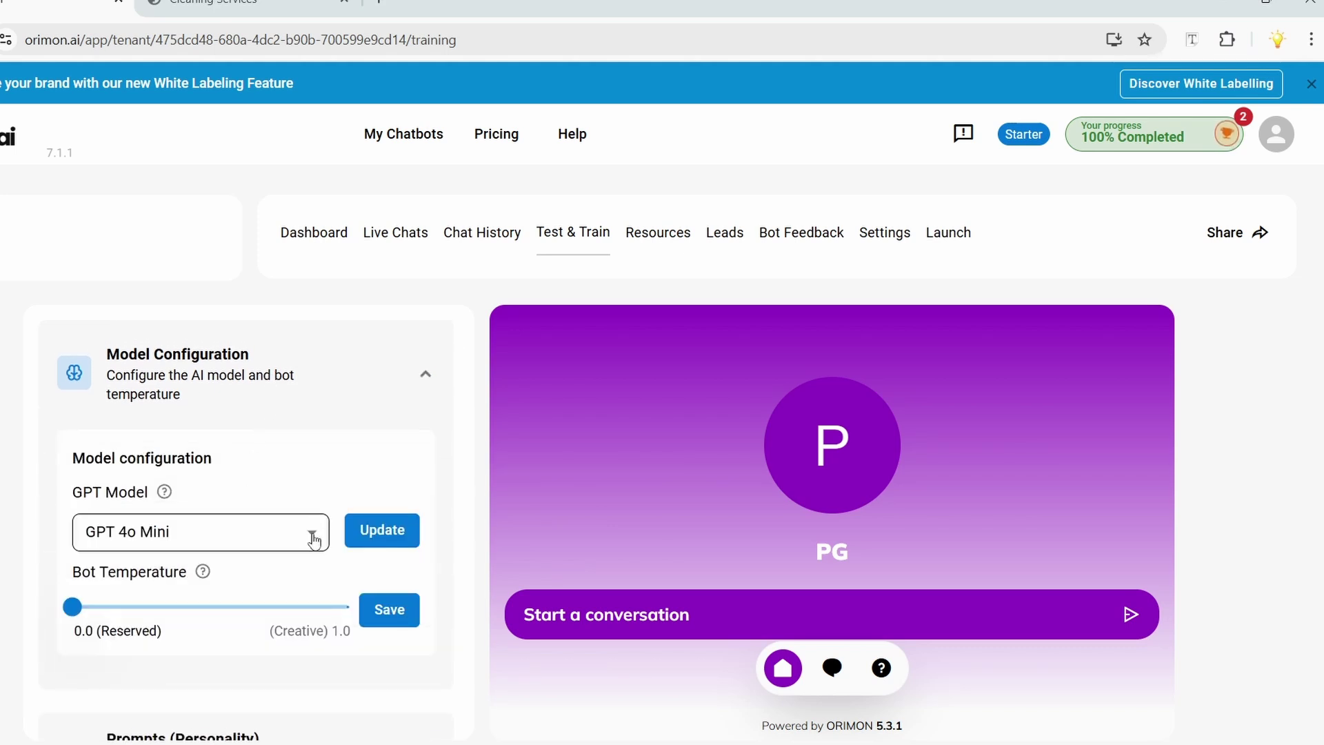
left_click(314, 535)
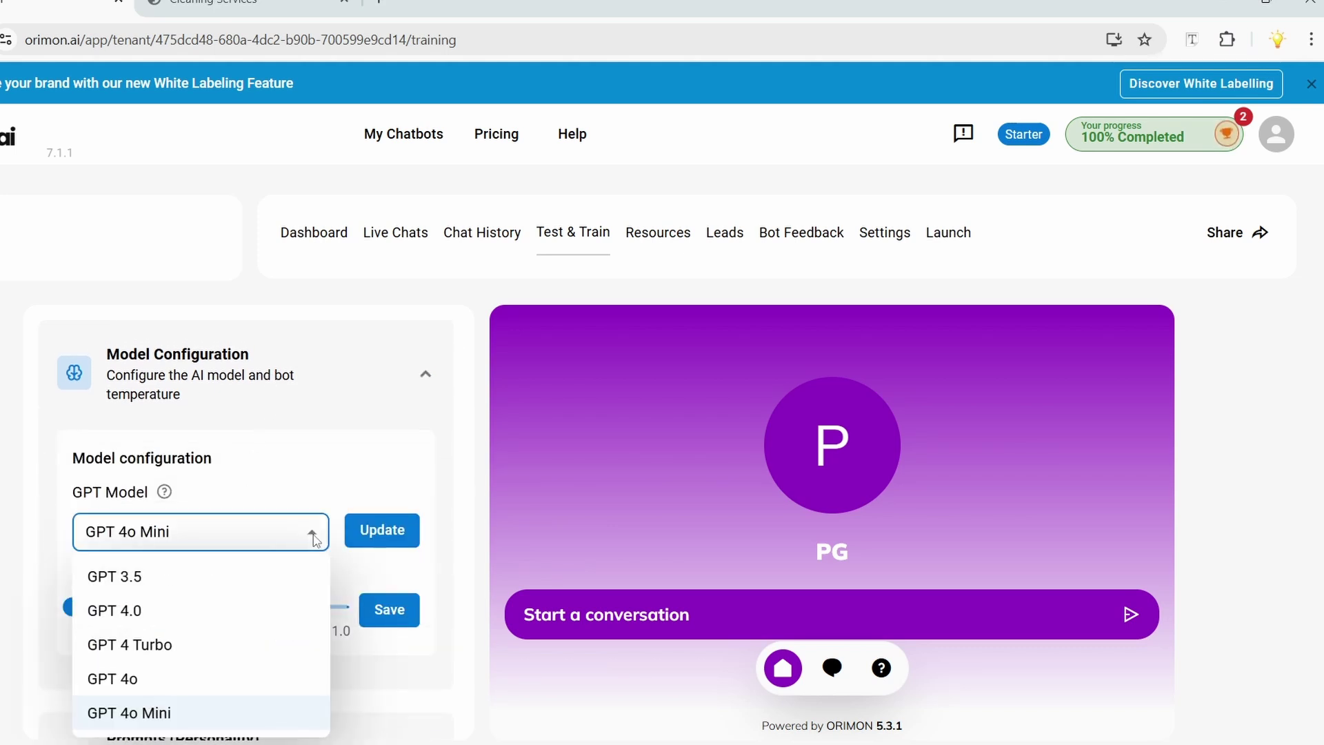
left_click(228, 610)
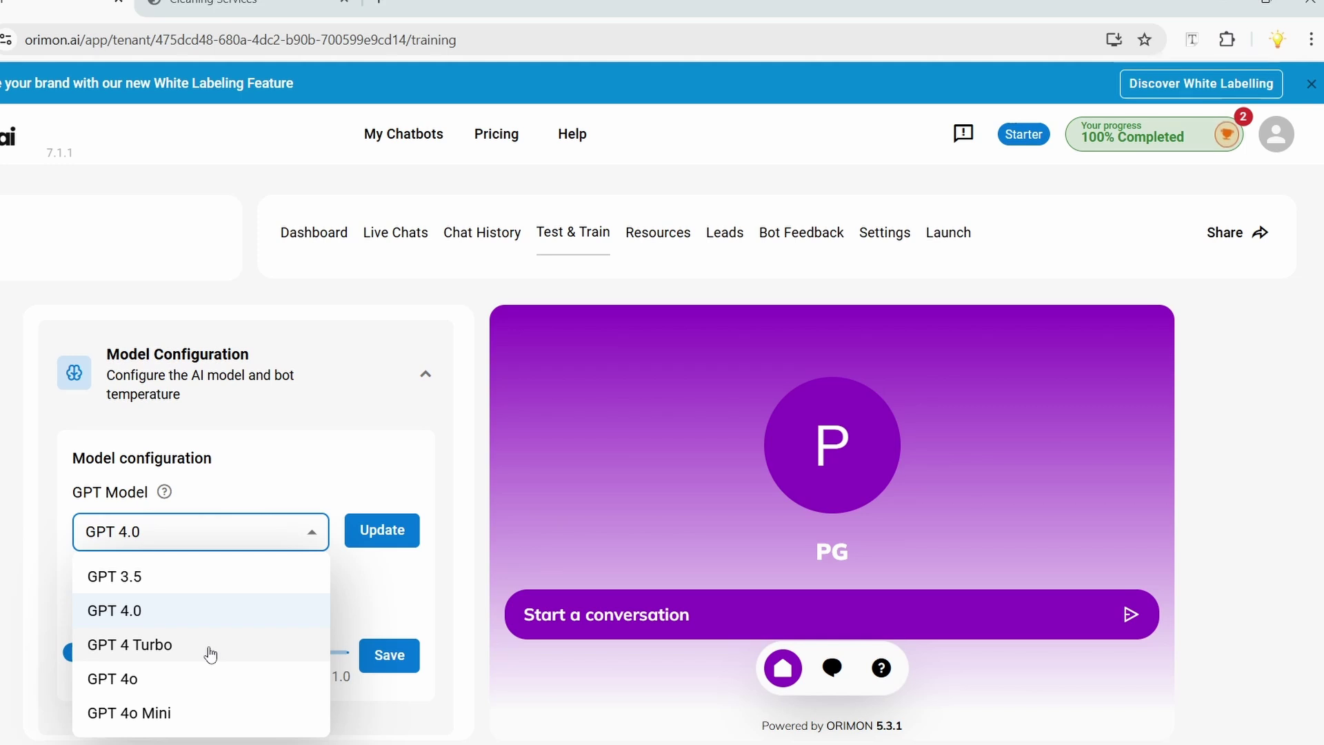
left_click(210, 648)
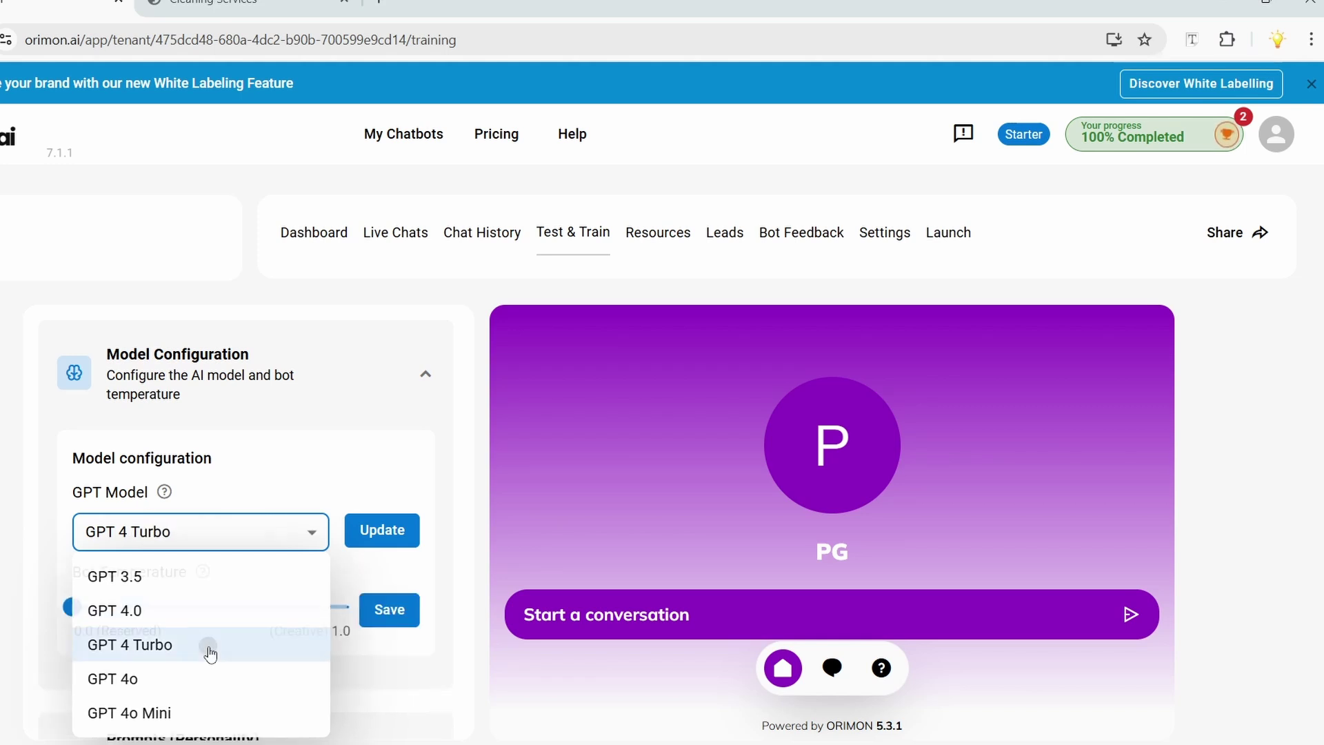
left_click(383, 531)
- Set the bot temperature to 0.7 in the model configuration and save it
mouse_move(73, 610)
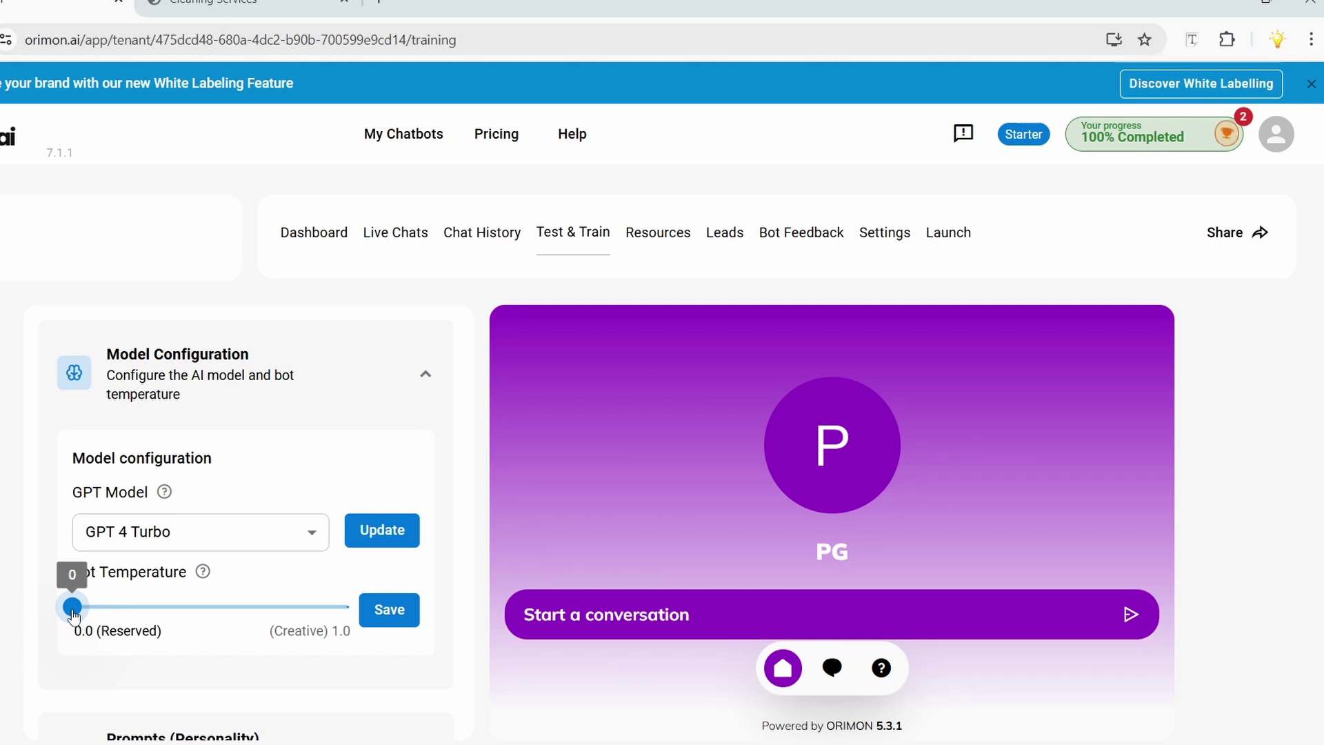
left_click_drag(72, 612, 323, 619)
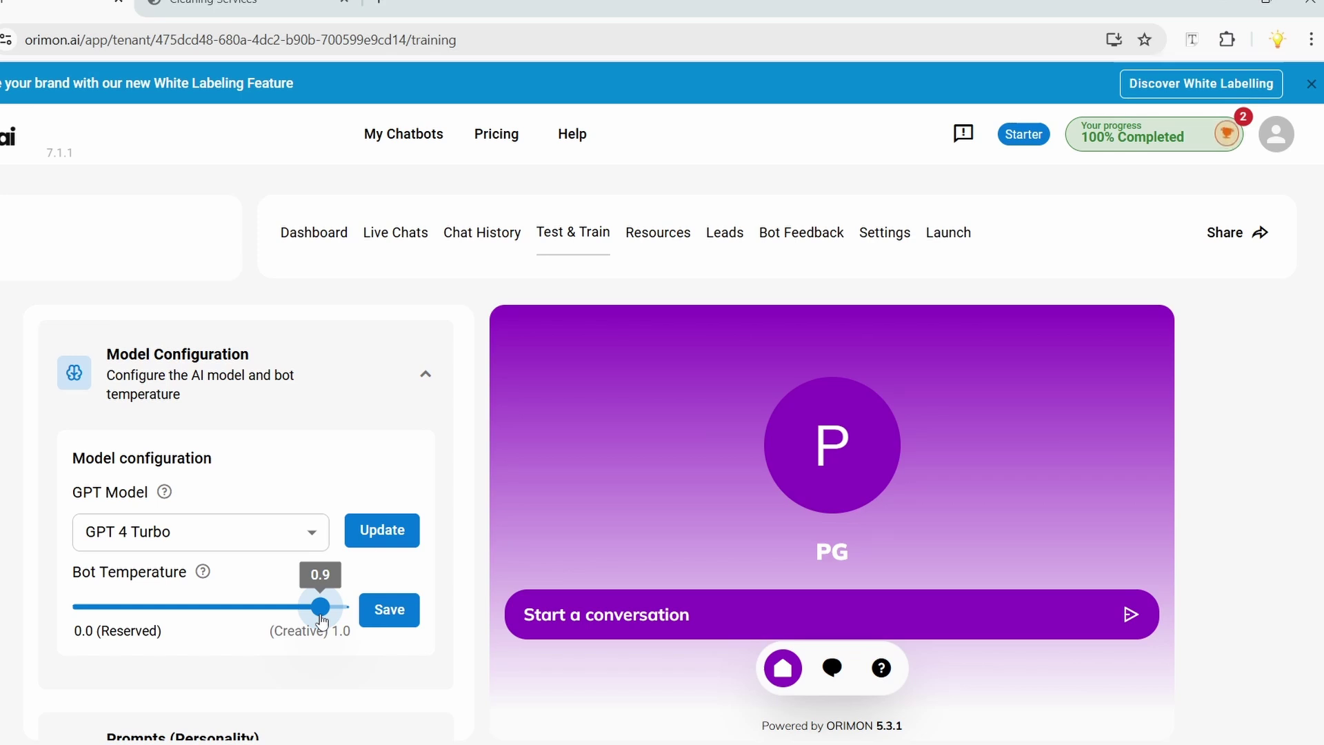
left_click_drag(323, 618, 269, 620)
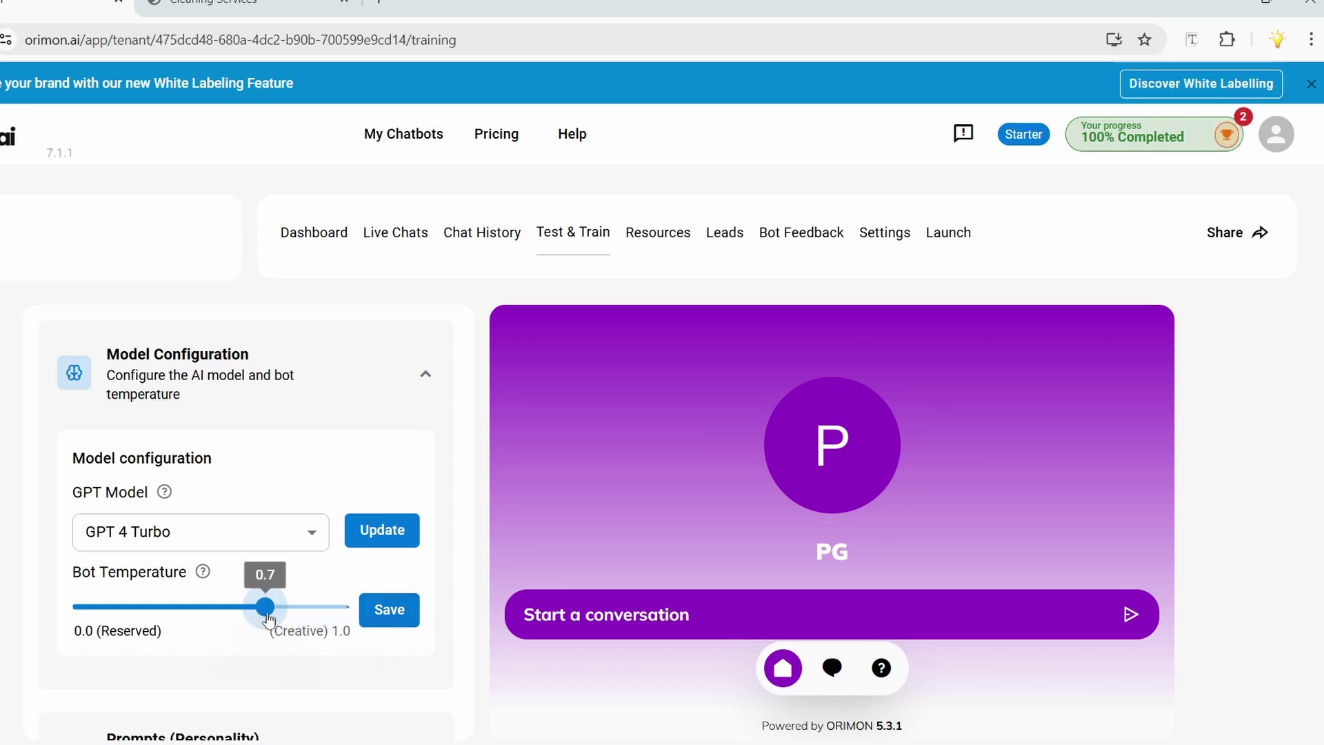
left_click(387, 610)
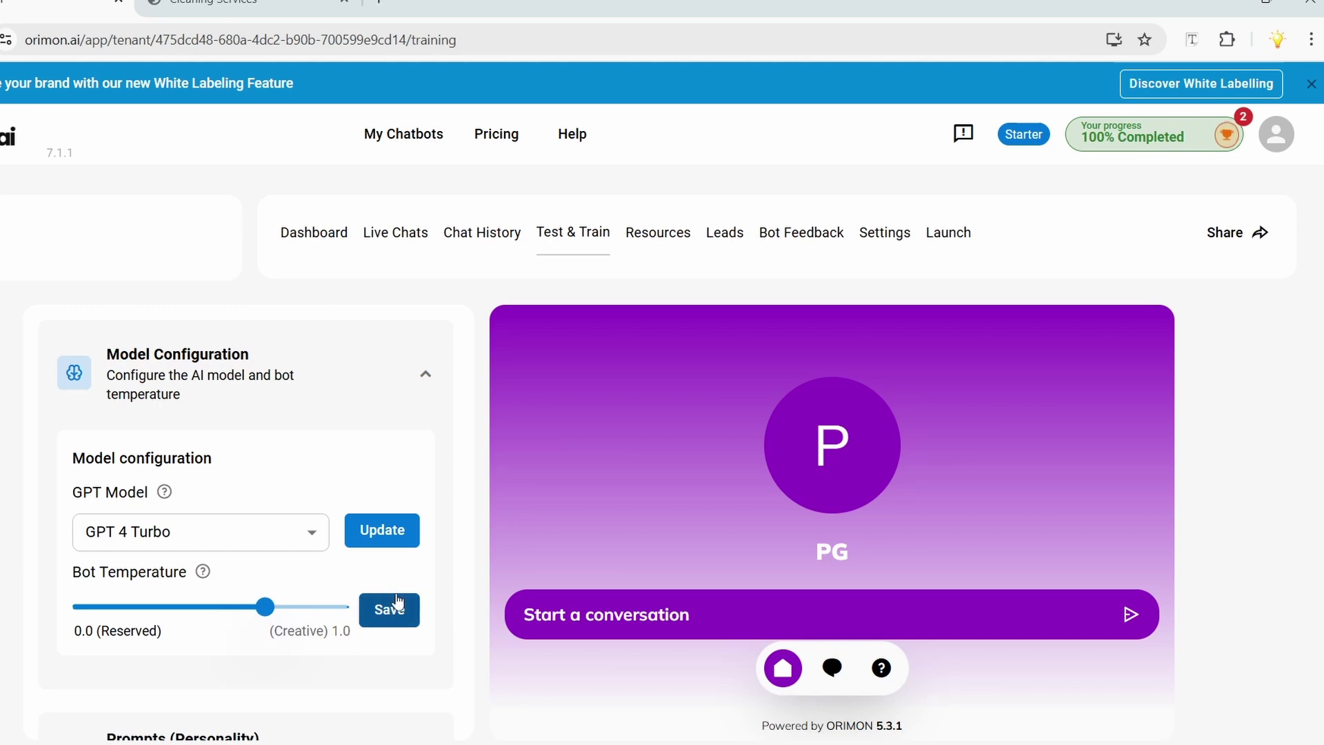
- Change the bot's prompt personality to Sales and update it
scroll(354, 507, "down", 4)
left_click(414, 483)
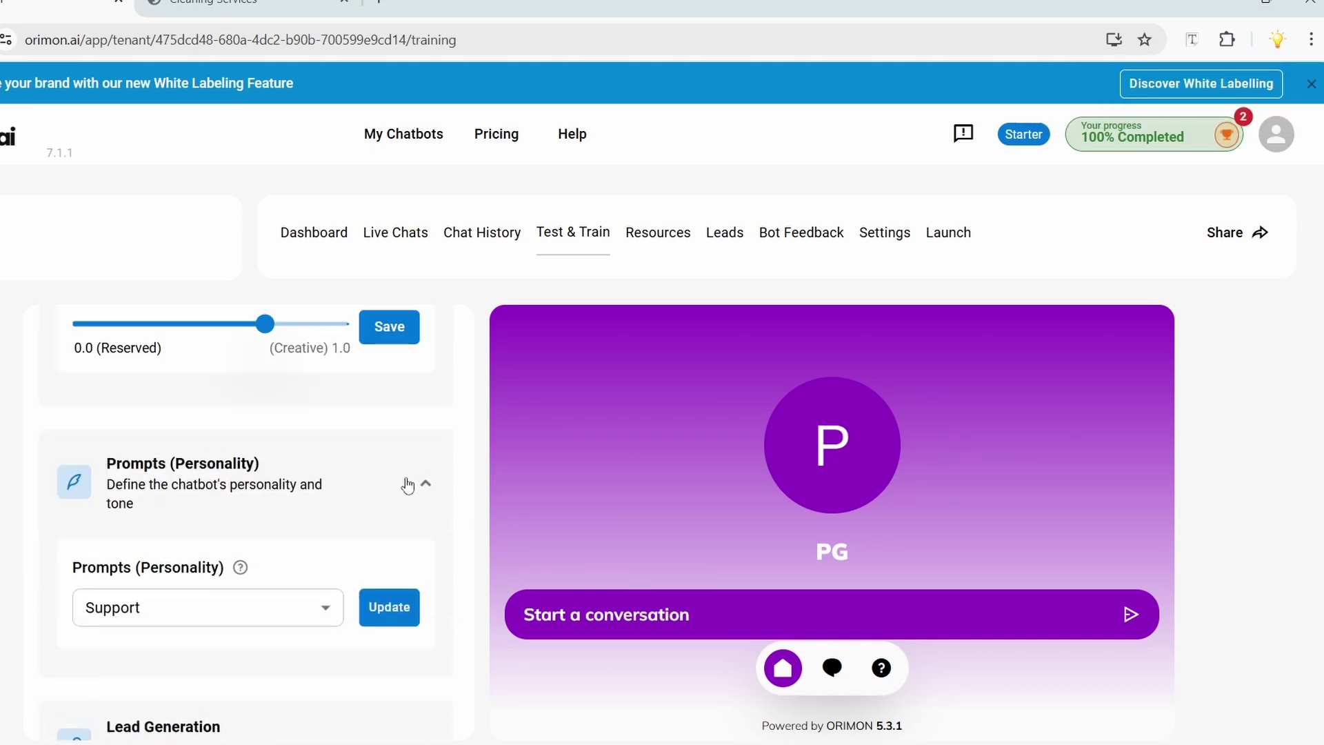
left_click(285, 522)
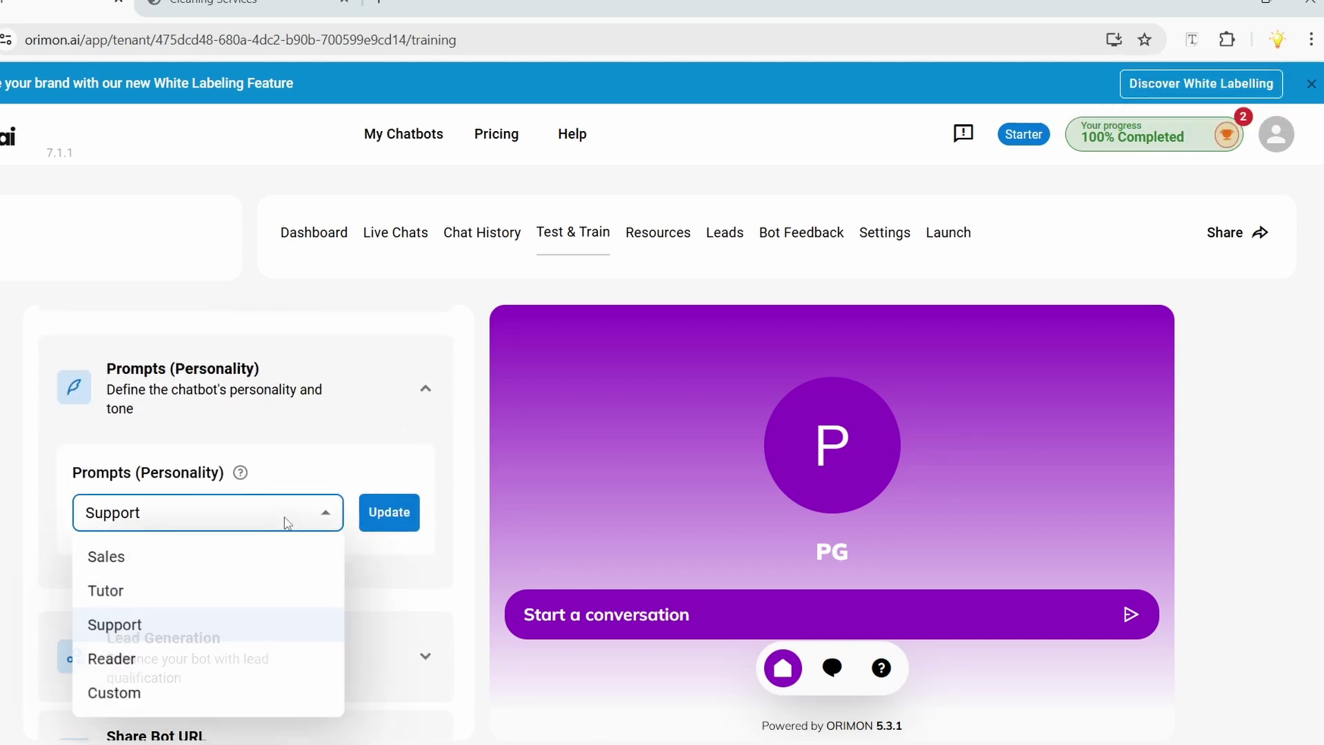
left_click(178, 558)
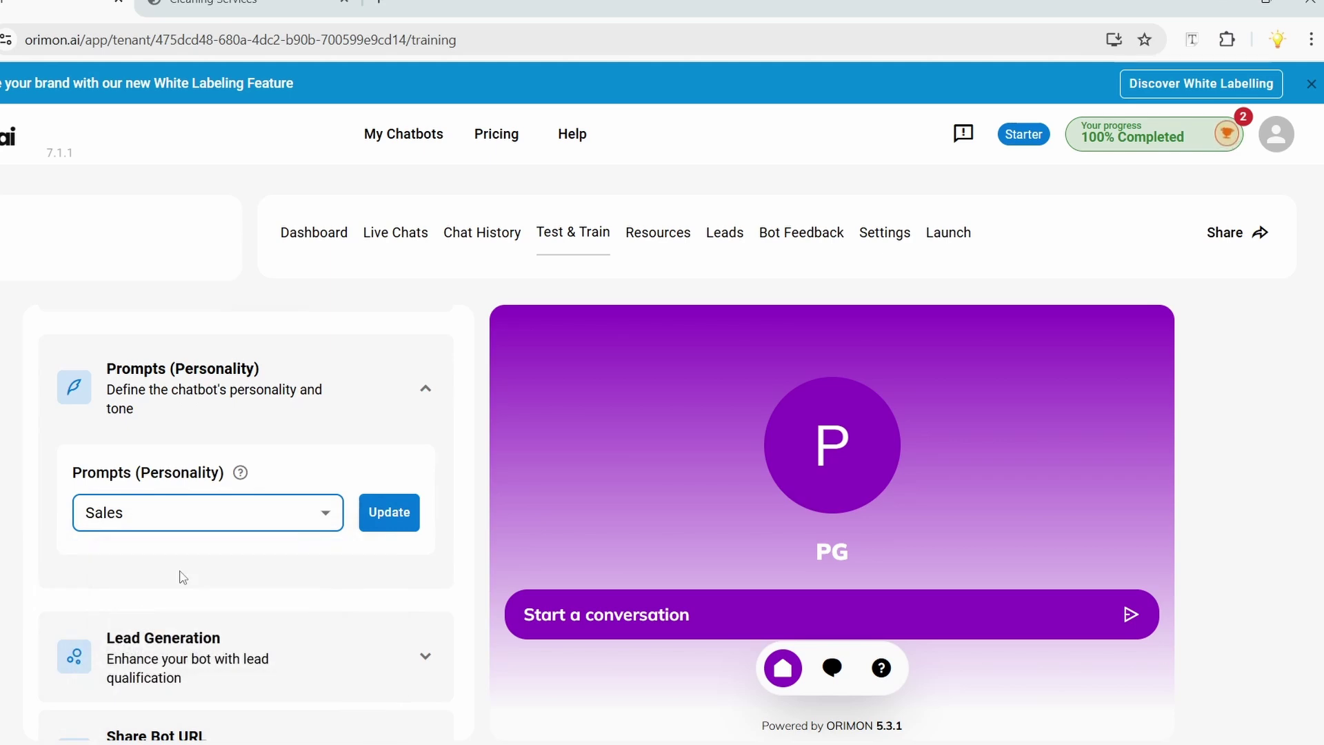
left_click(407, 517)
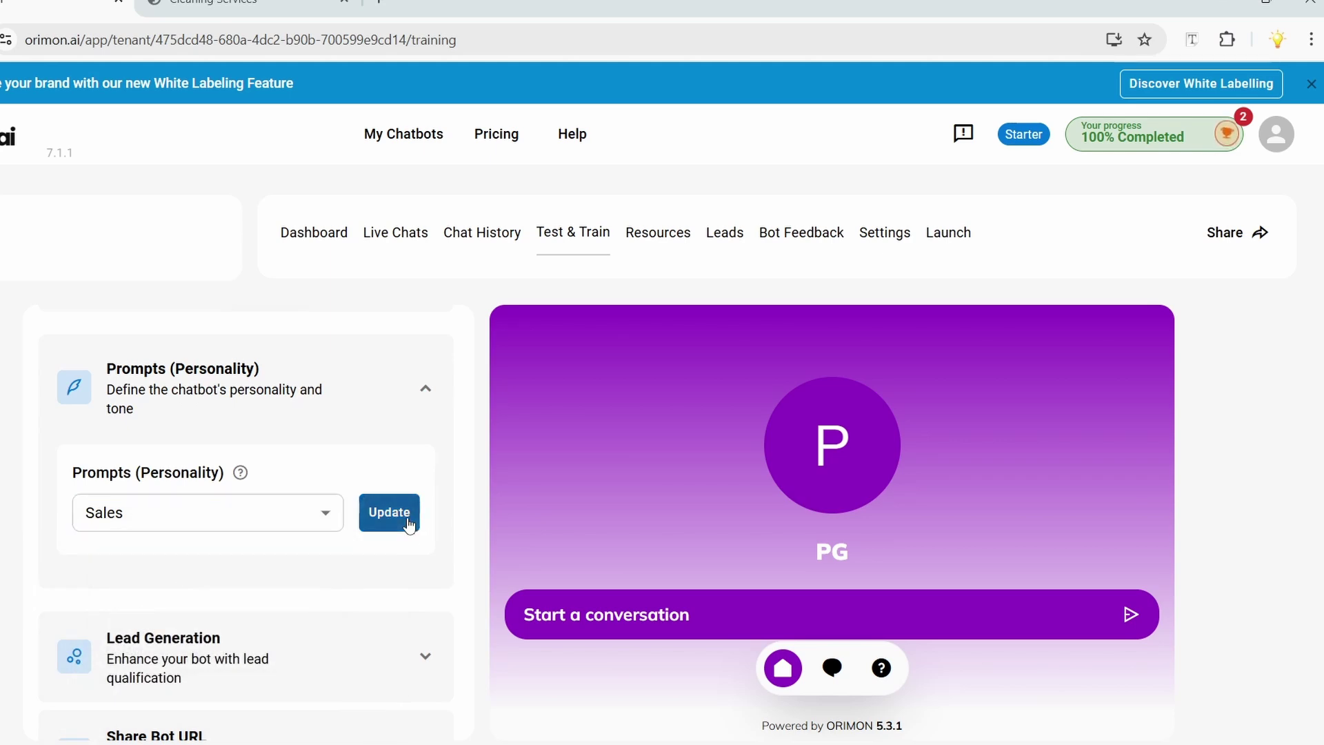
- Enable lead generation for the bot with Conversational Leads as the collection method
scroll(428, 576, "down", 1)
left_click(427, 575)
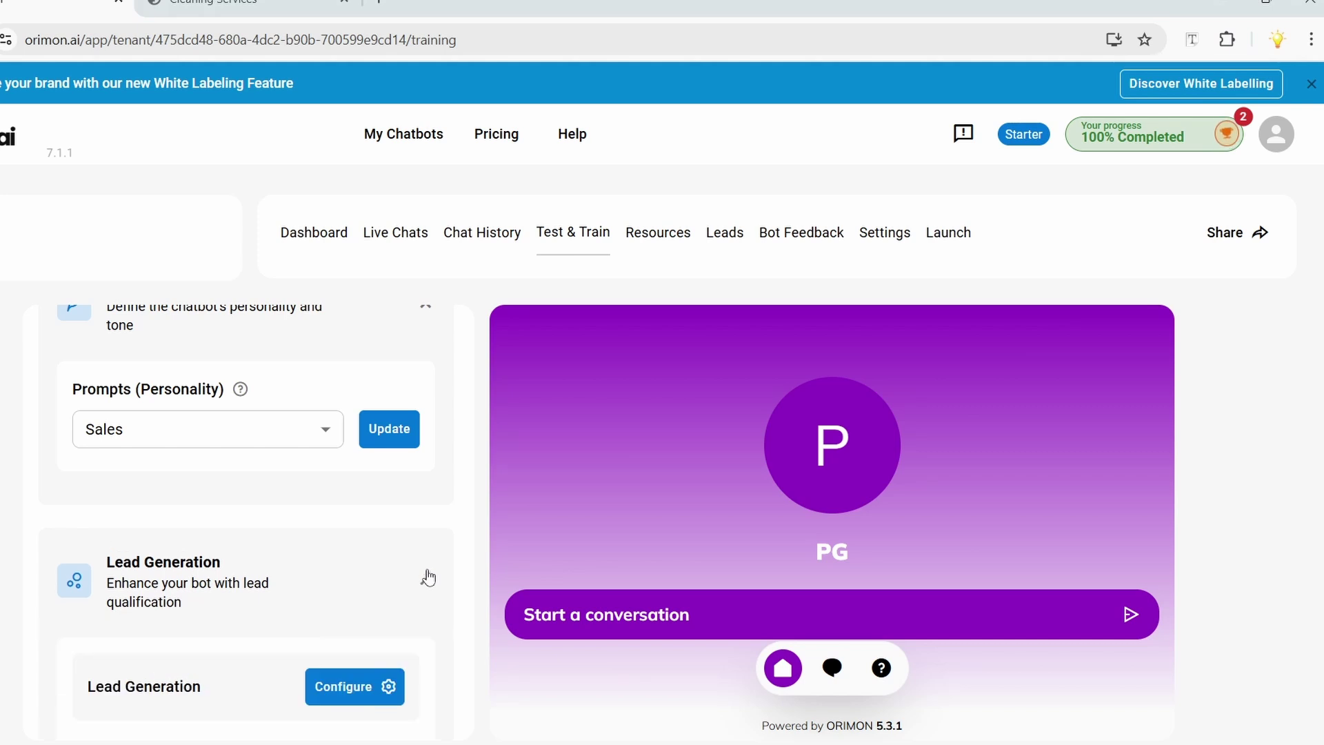
scroll(428, 576, "down", 2)
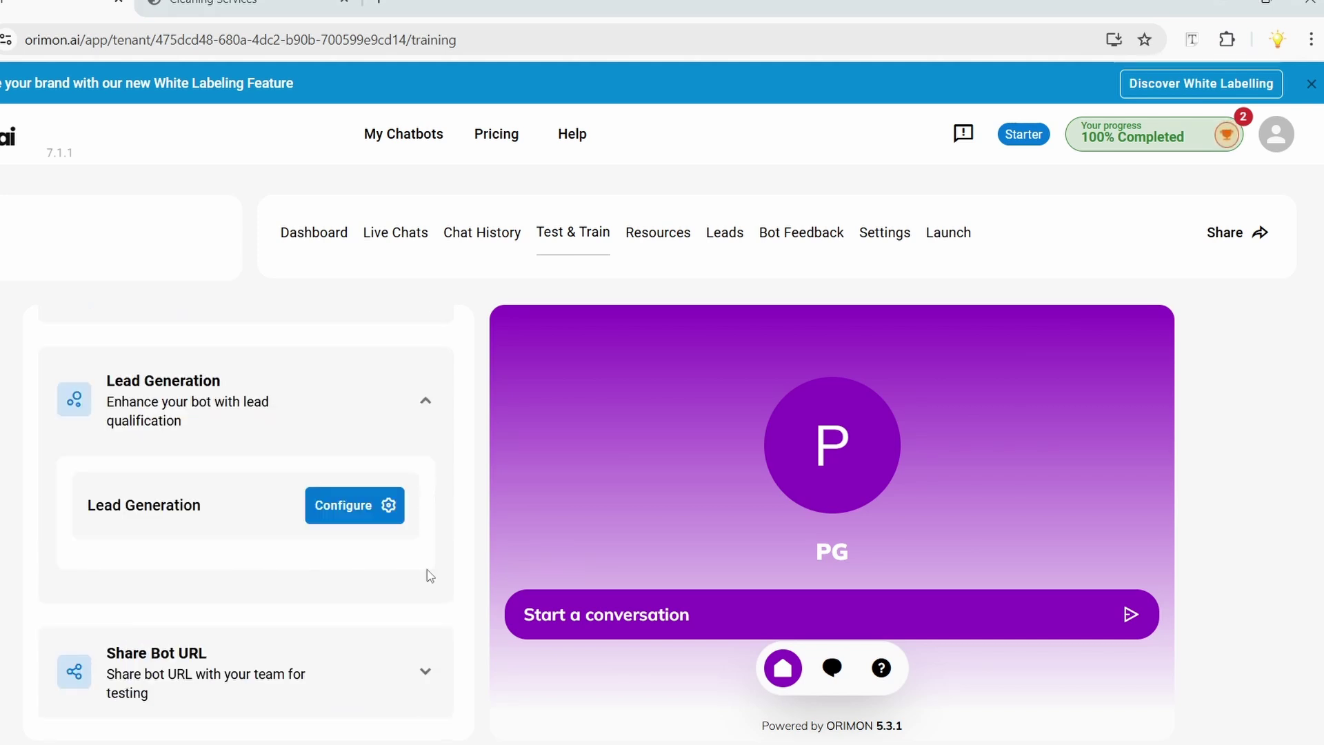
left_click(373, 516)
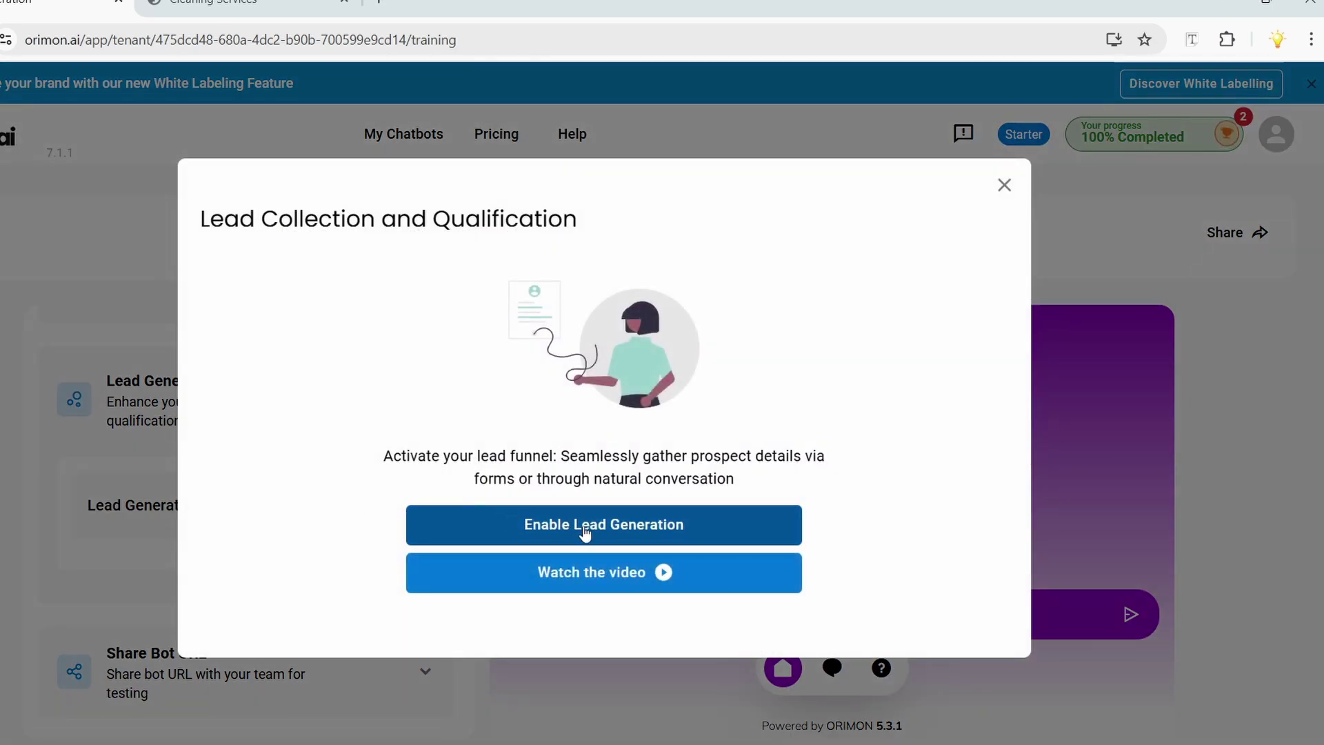
left_click(584, 528)
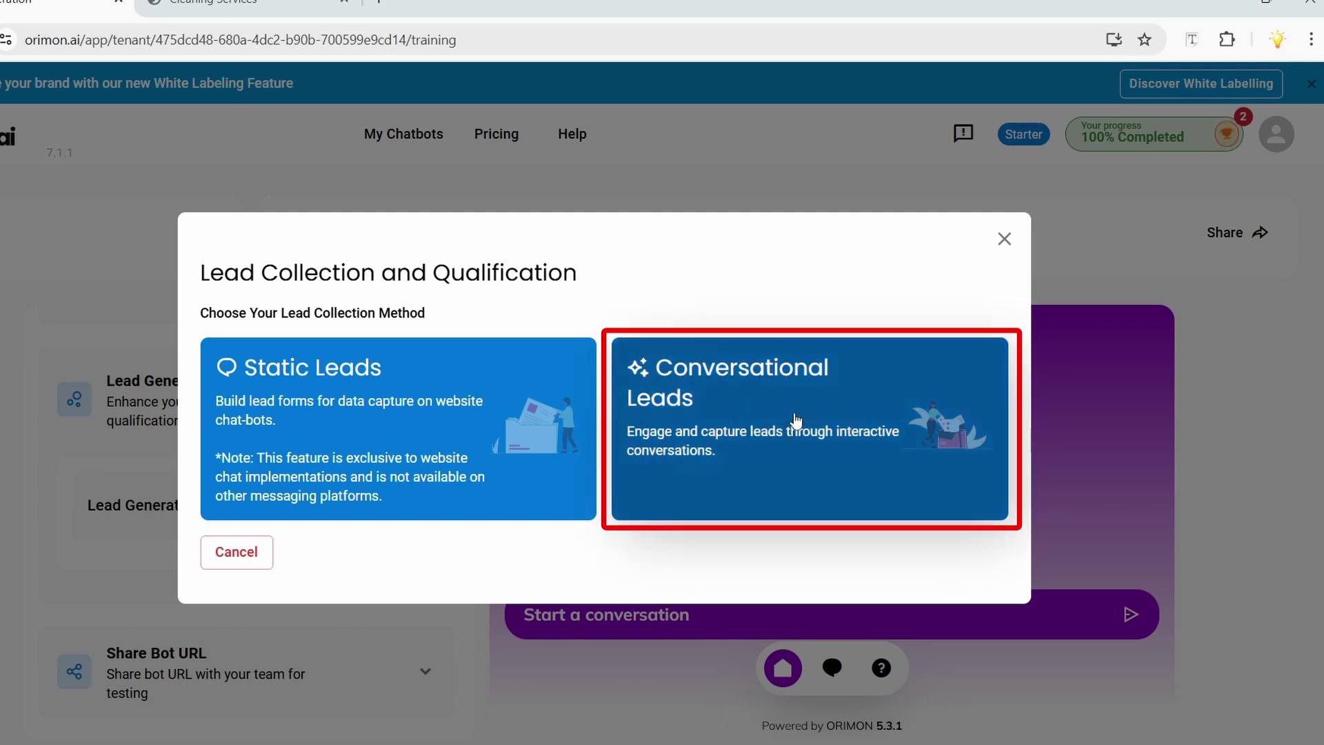
left_click(797, 419)
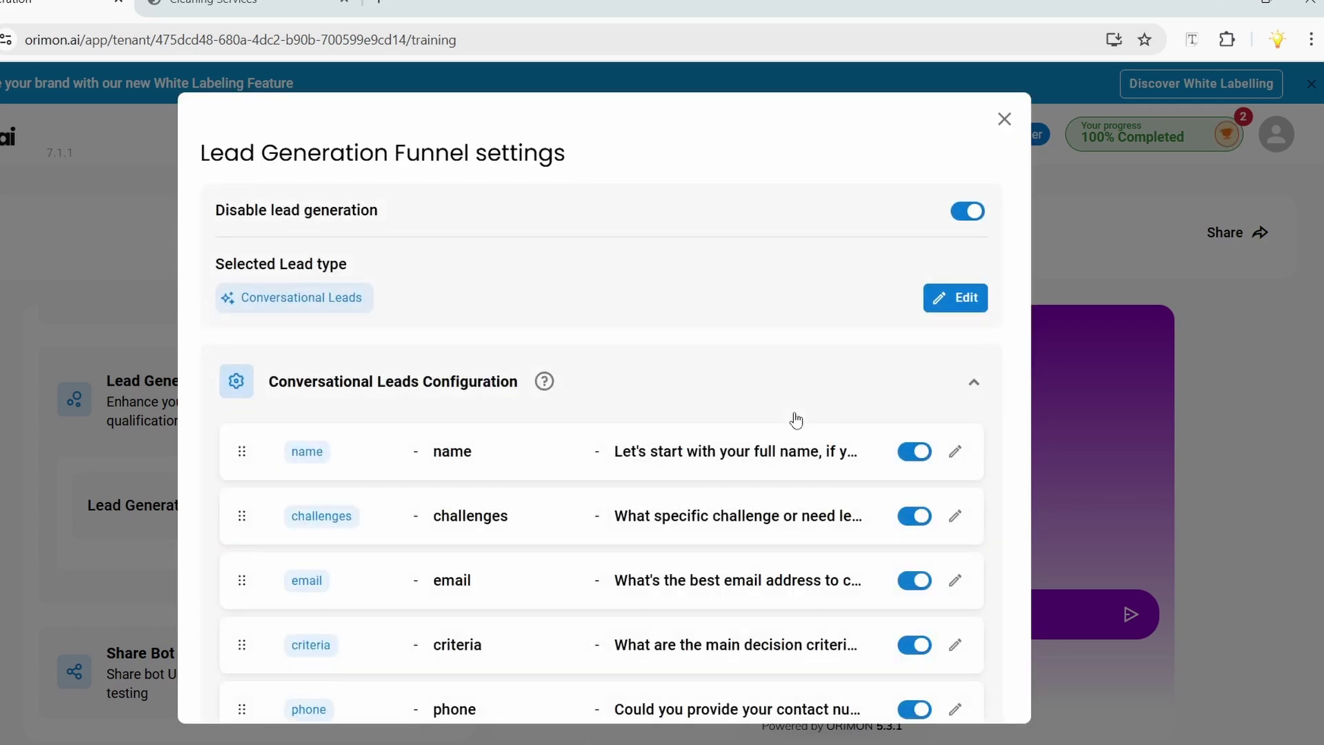
- Turn off the challenges, criteria and phone questions in the Conversational Leads configuration
scroll(796, 418, "down", 4)
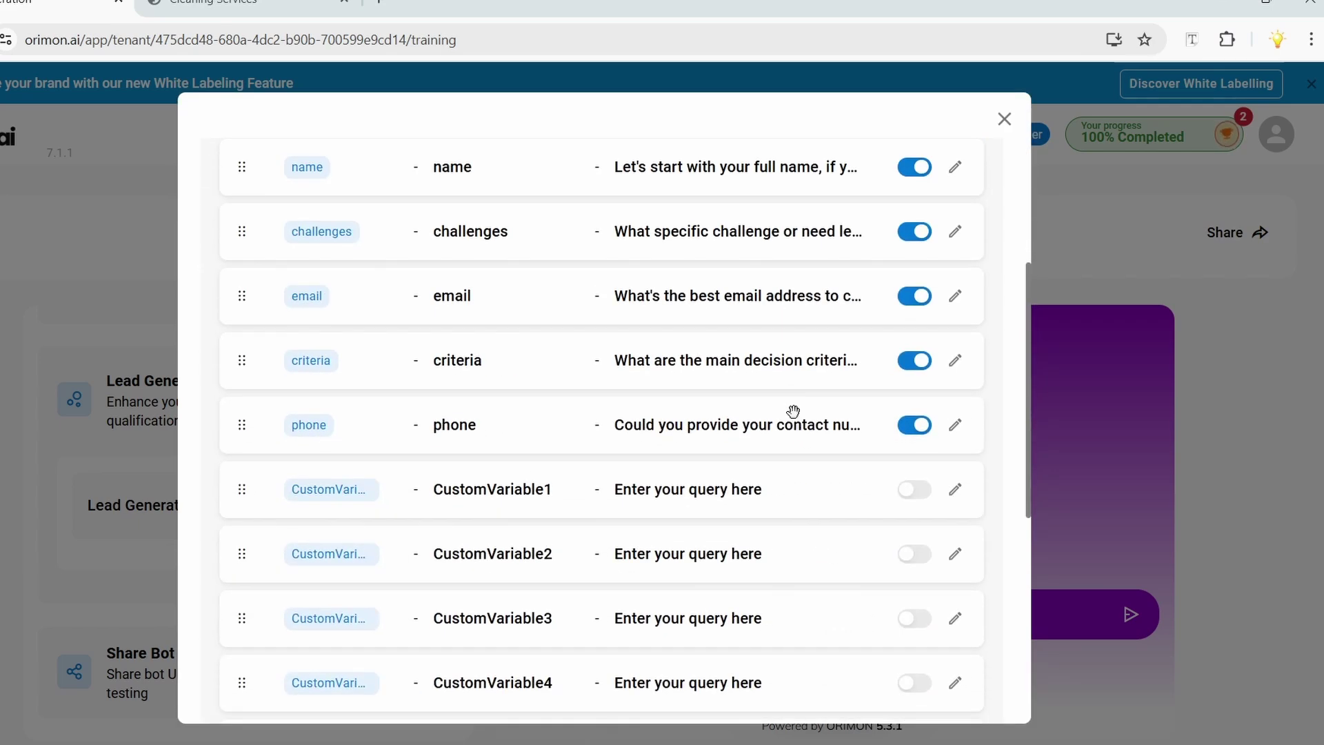
scroll(794, 411, "up", 4)
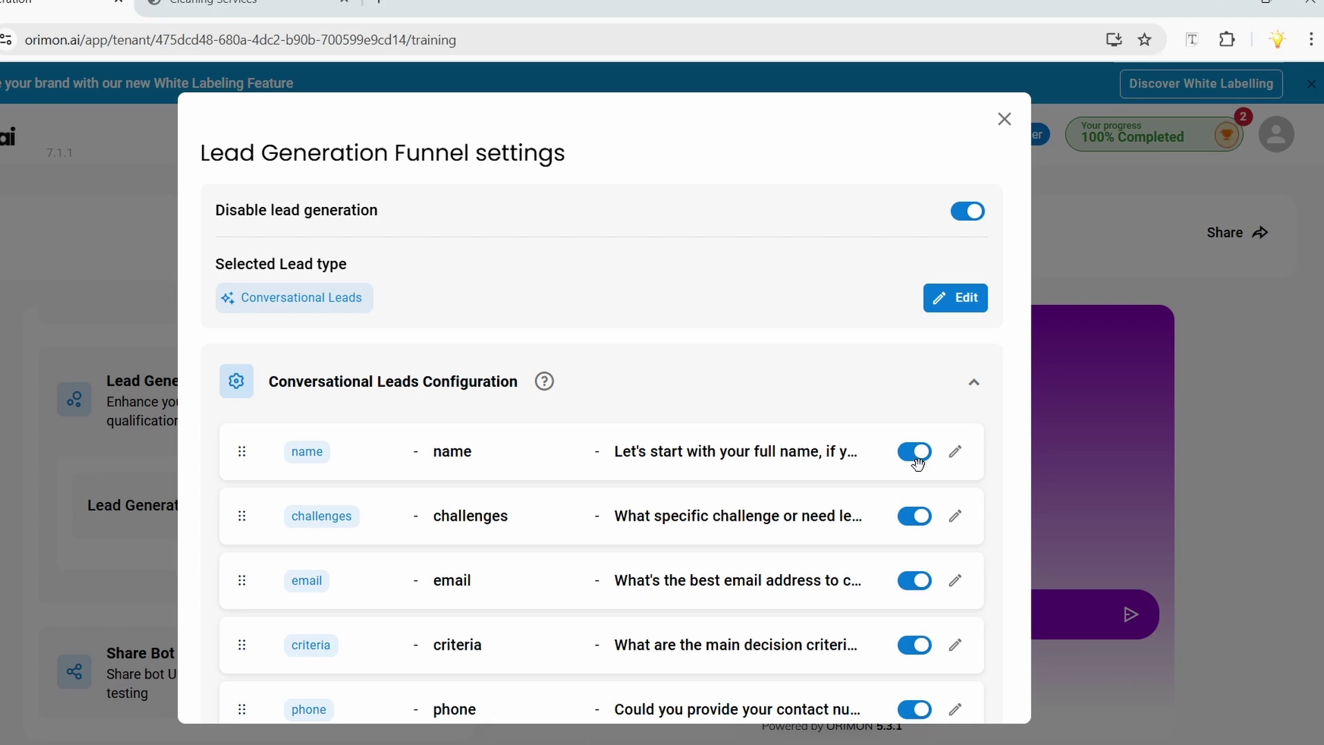
scroll(918, 456, "down", 1)
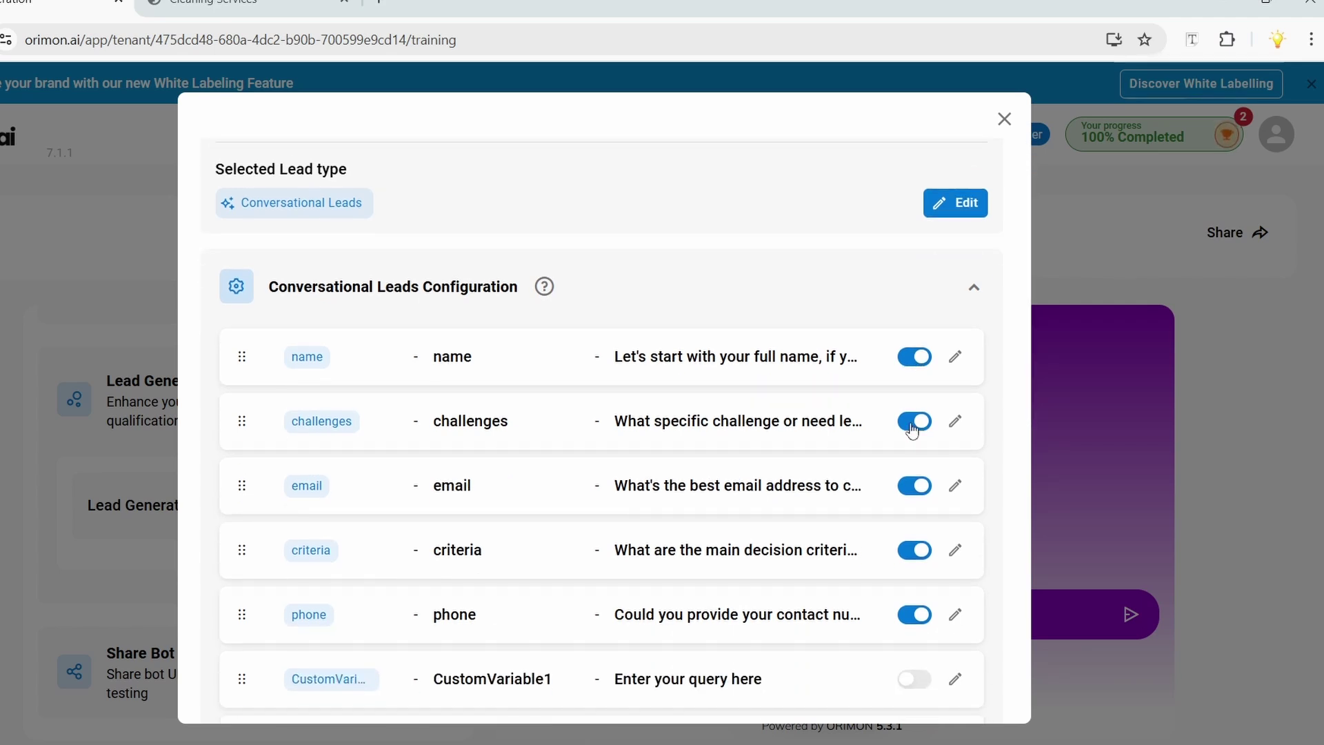
left_click(926, 431)
left_click(912, 552)
scroll(855, 545, "down", 1)
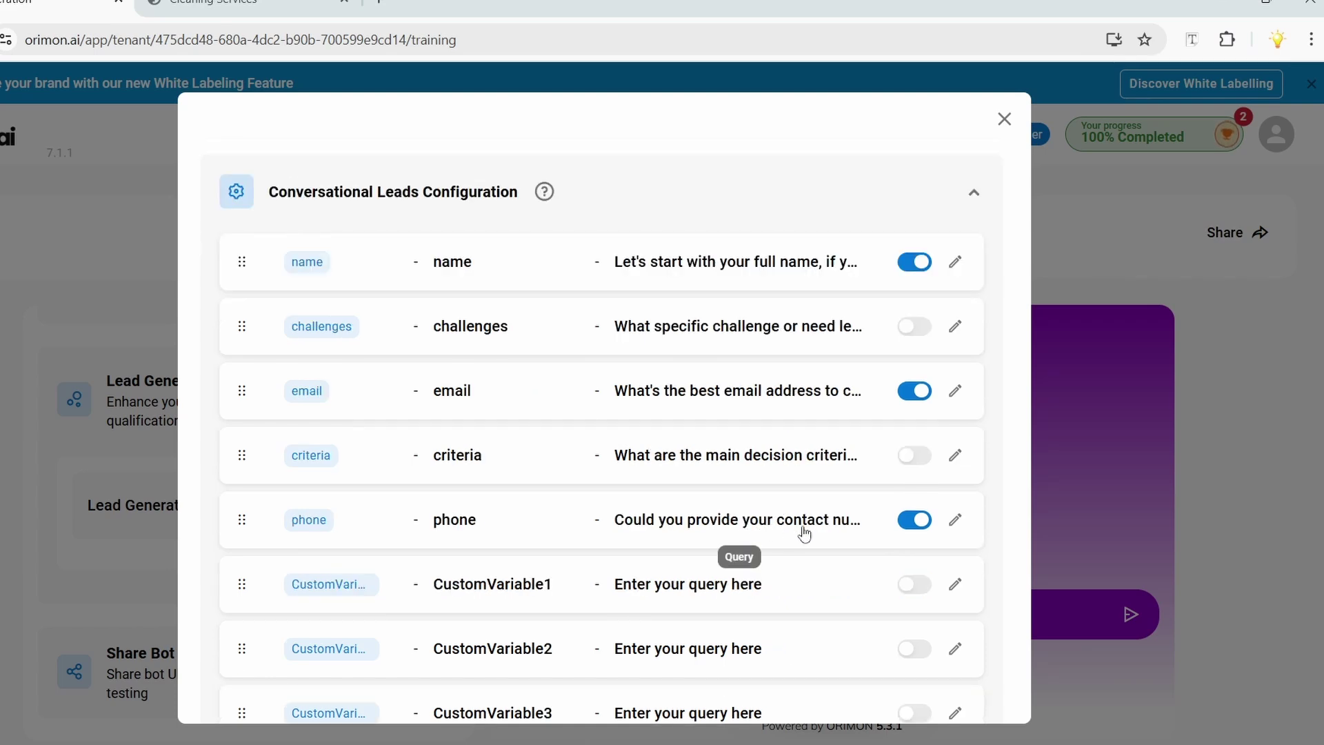
left_click(912, 520)
- Enable CustomVariable1 and update it with the lead label Address and the query "Provide your address"
scroll(934, 463, "down", 1)
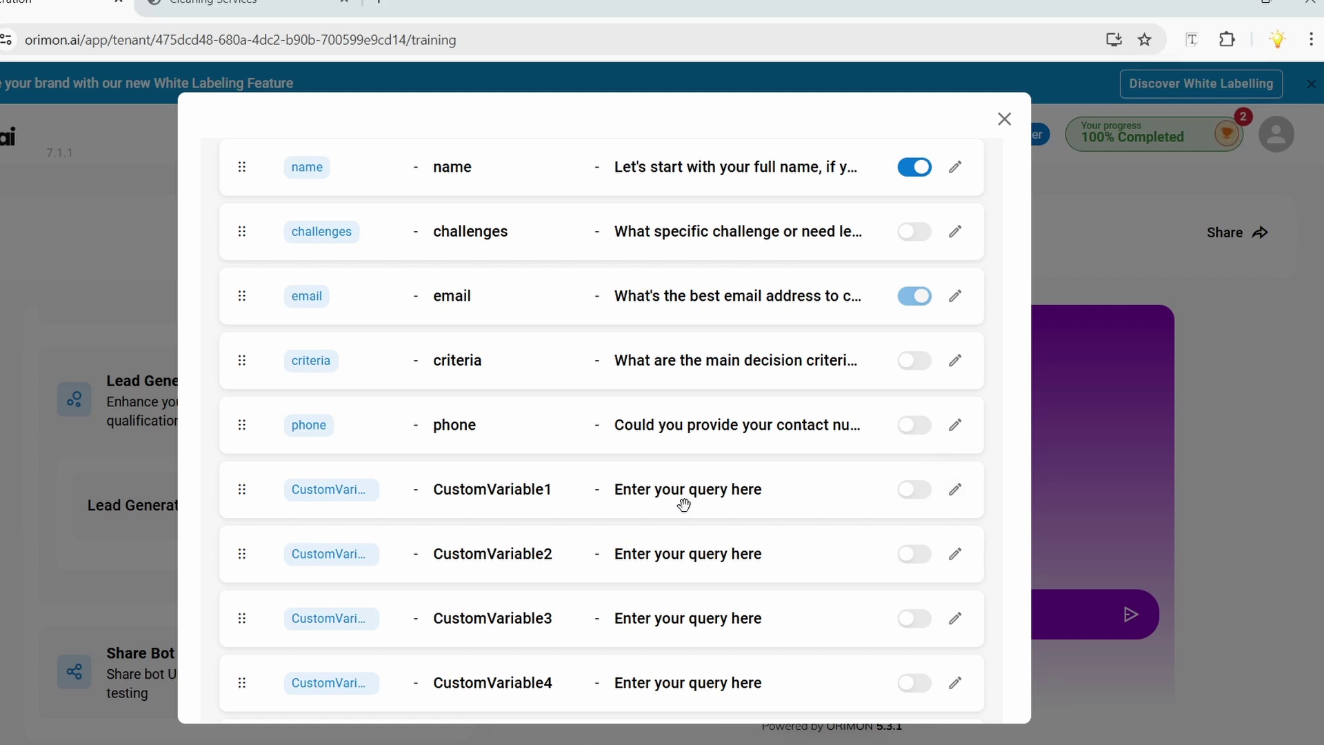
left_click(915, 490)
left_click(959, 491)
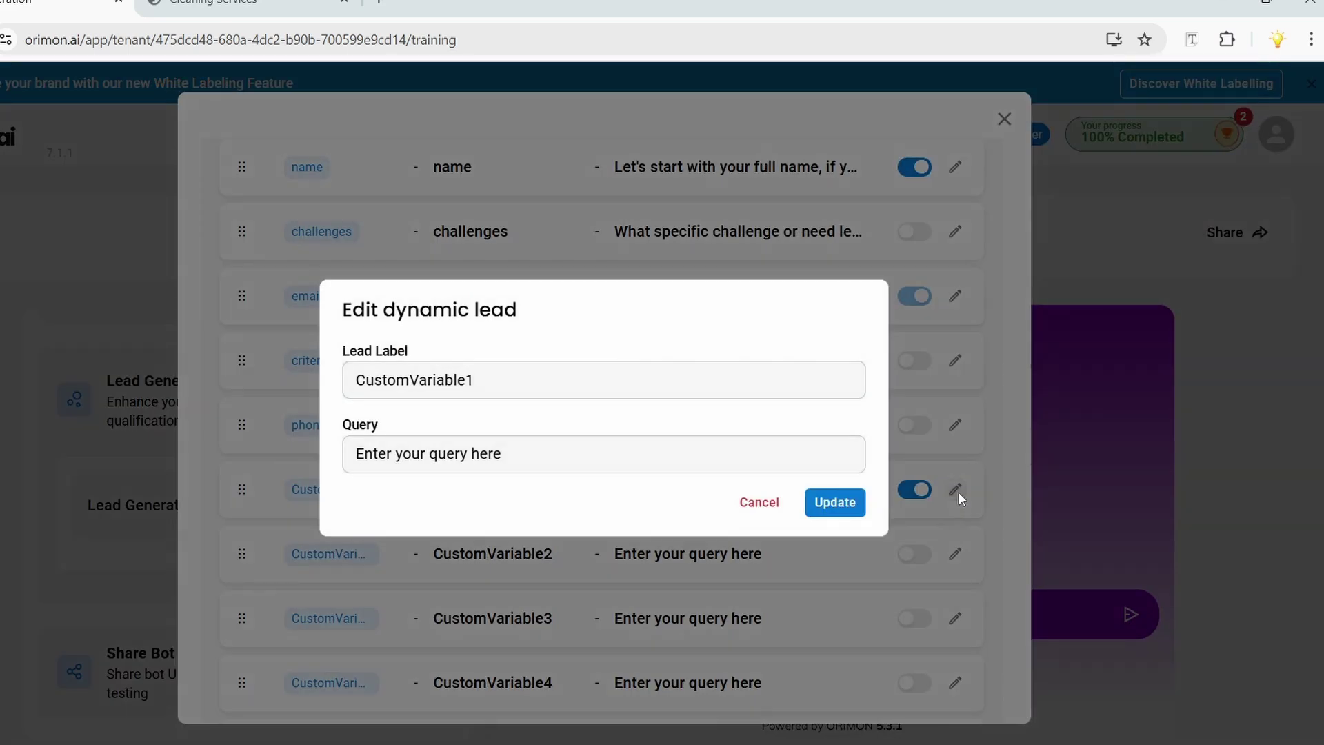
double_click(522, 376)
type("Address")
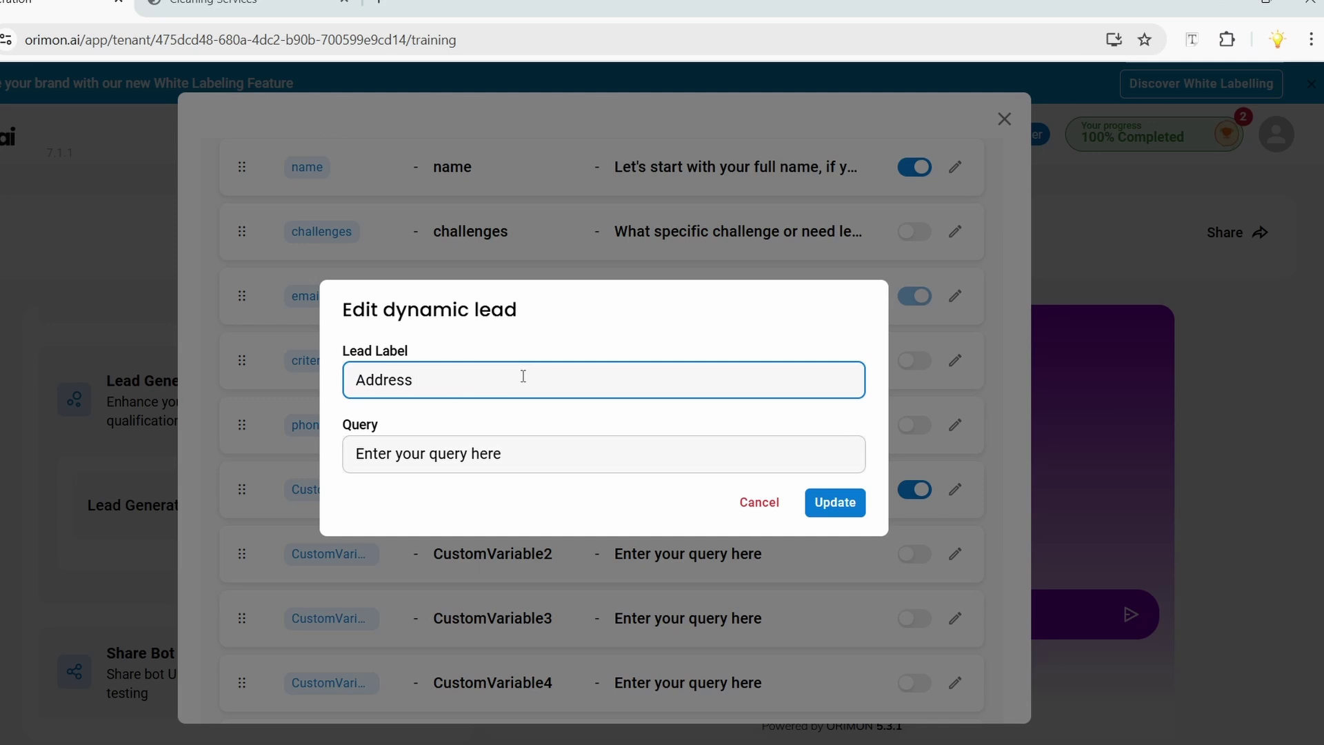
key("Tab")
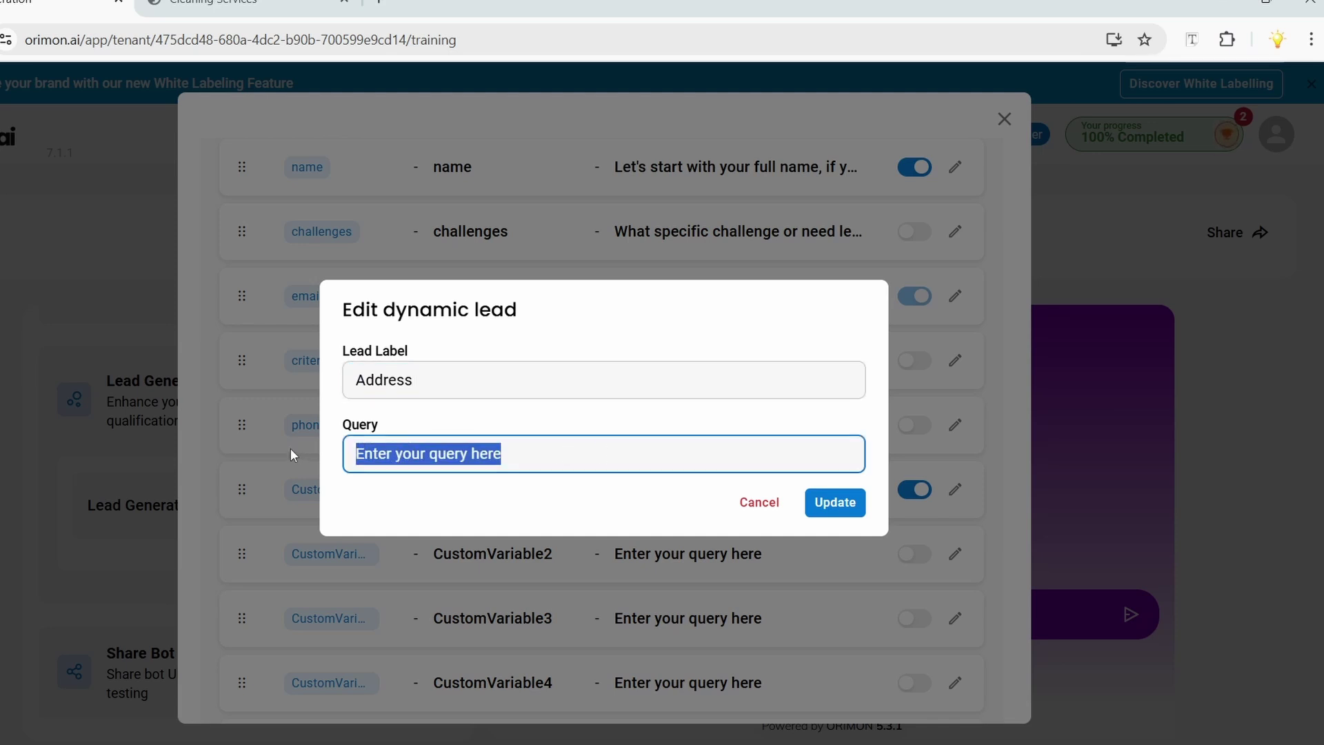
type("Provide your address")
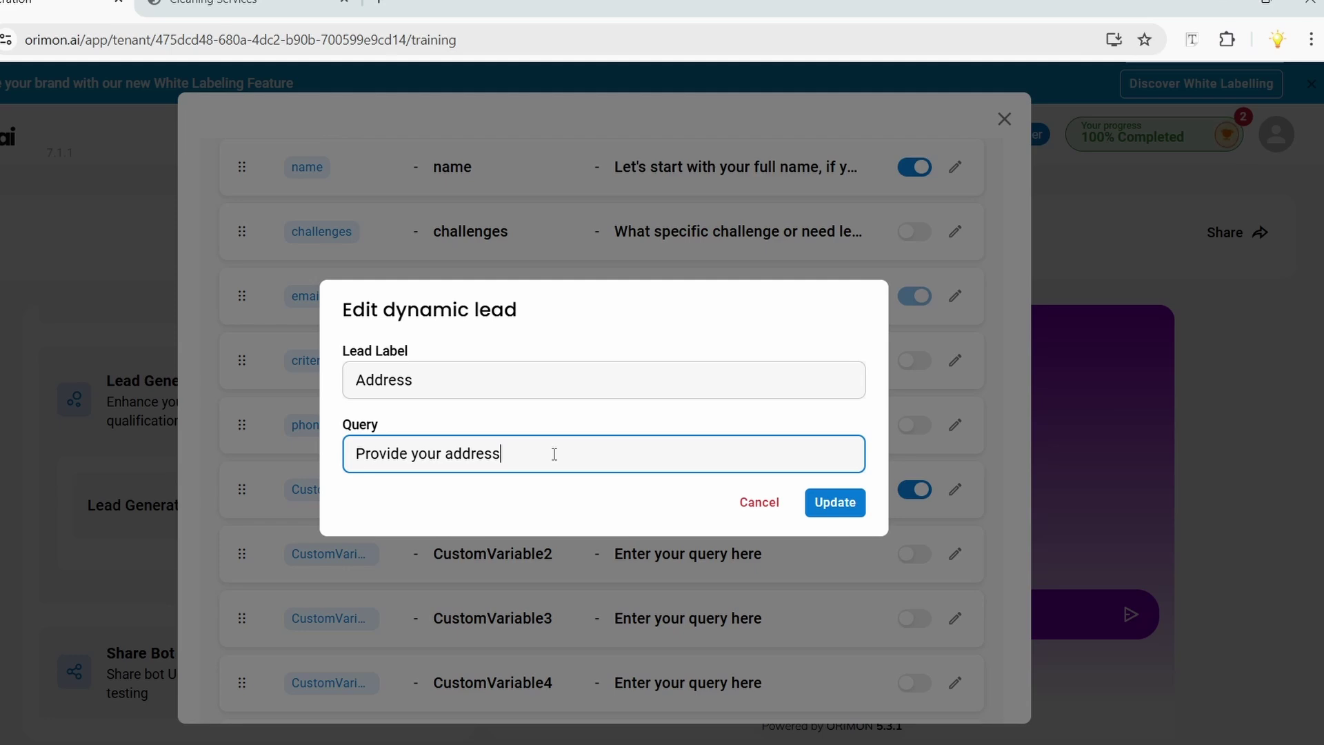
left_click(834, 504)
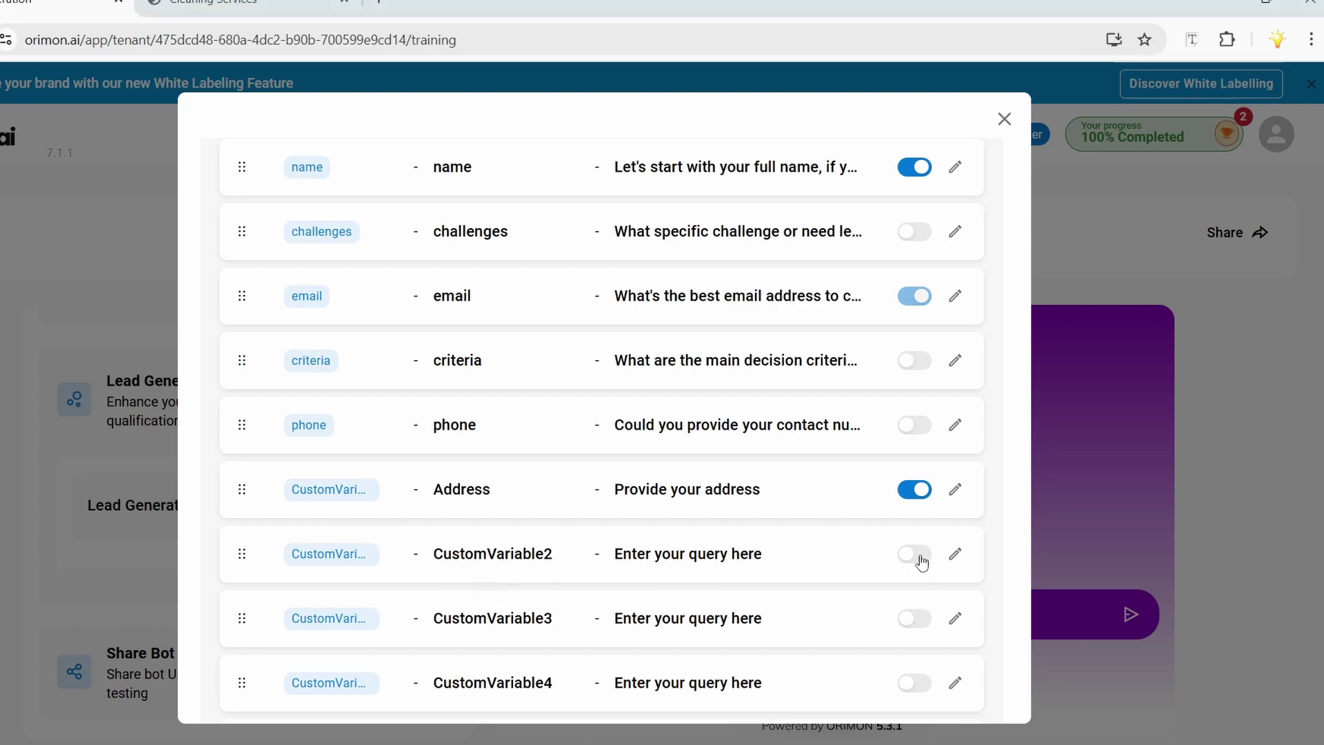
- Enable CustomVariable2 with label Service and query "What specific service do you need?", update it and close the lead funnel settings
left_click(920, 556)
left_click(956, 556)
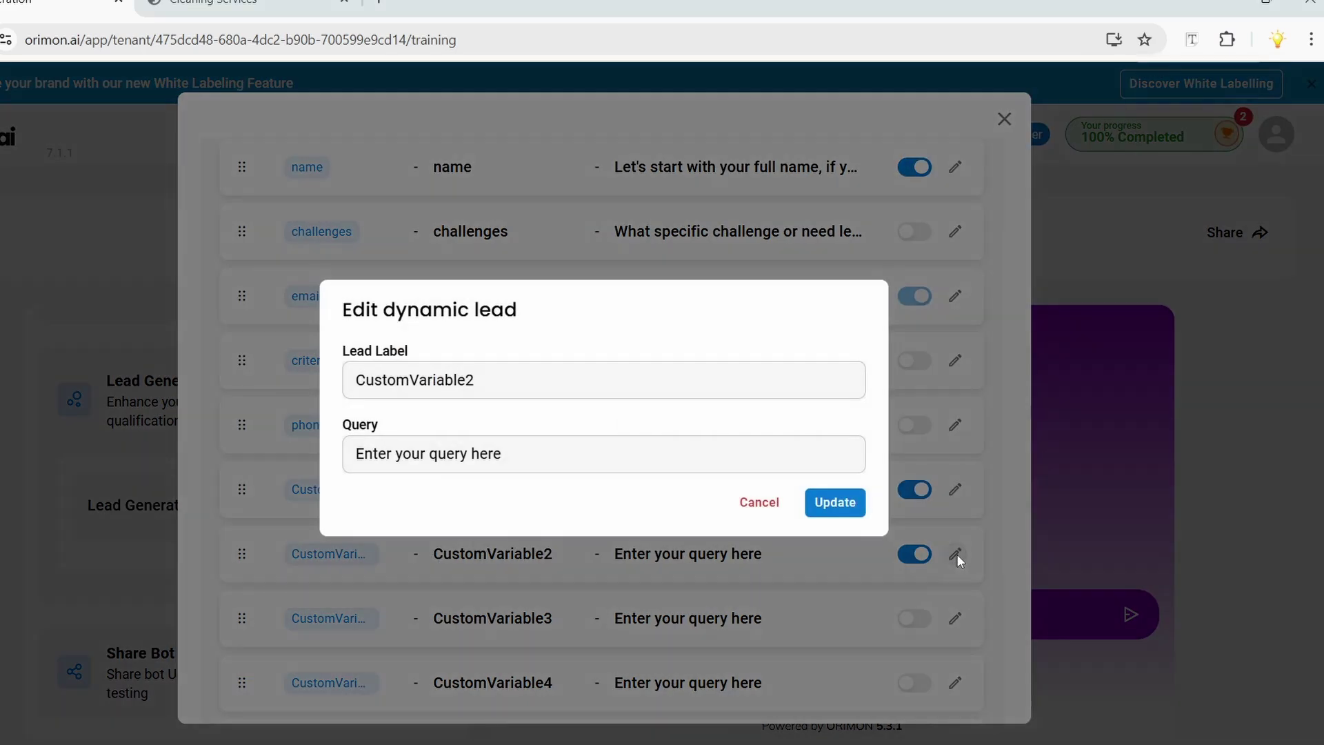
left_click_drag(483, 380, 334, 370)
type("Service")
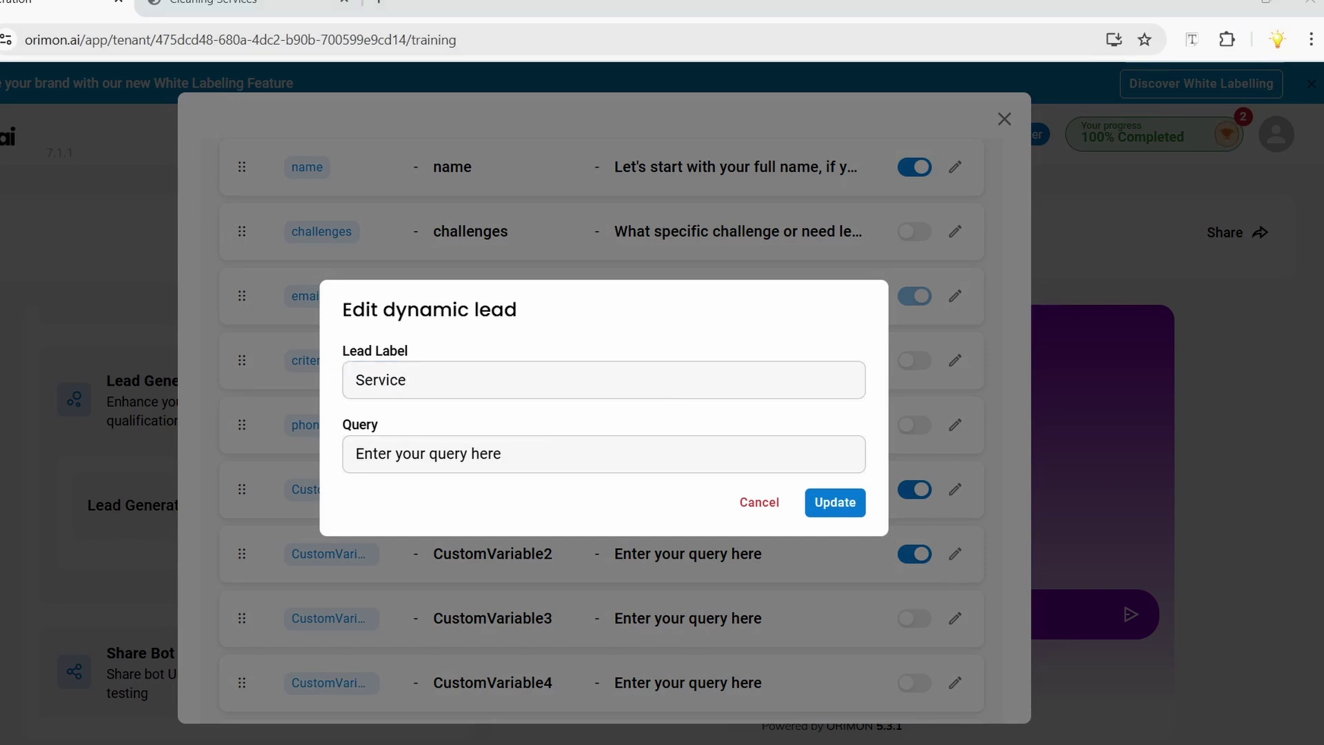
left_click_drag(510, 455, 146, 436)
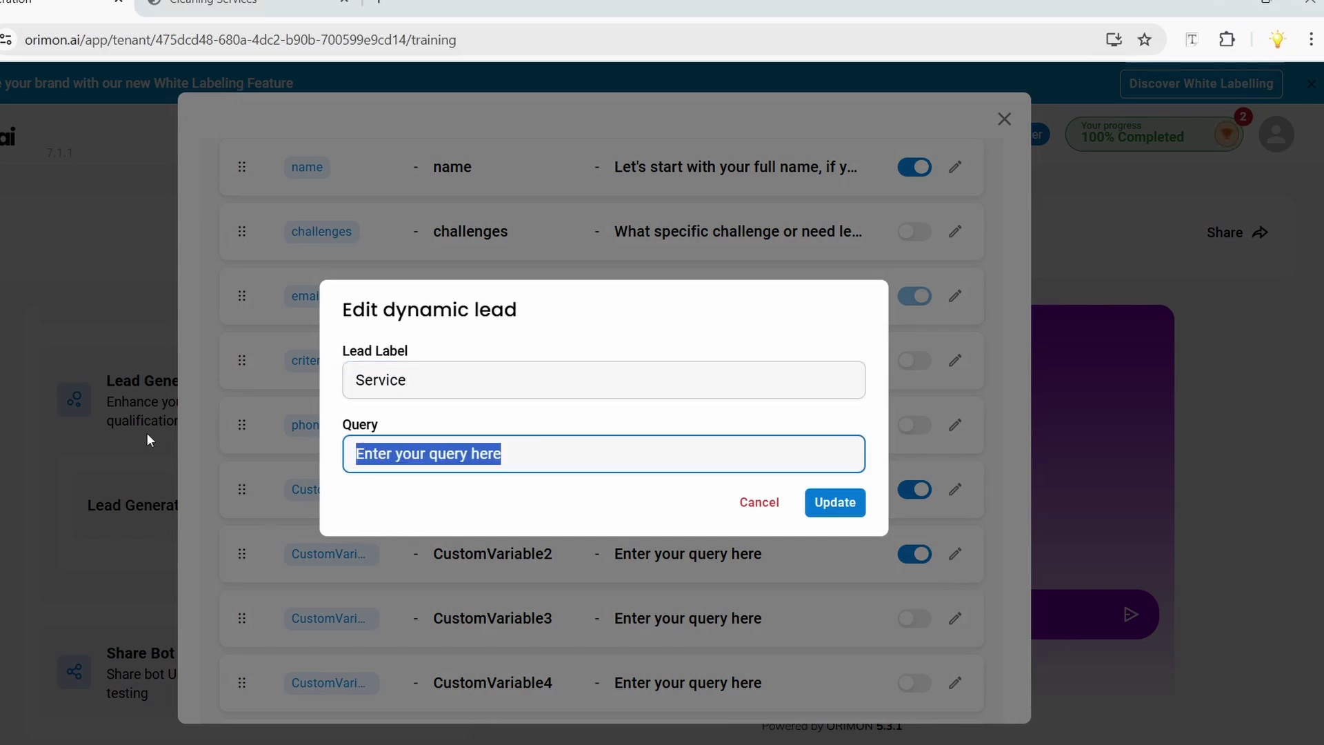
type("What specific service do you need?")
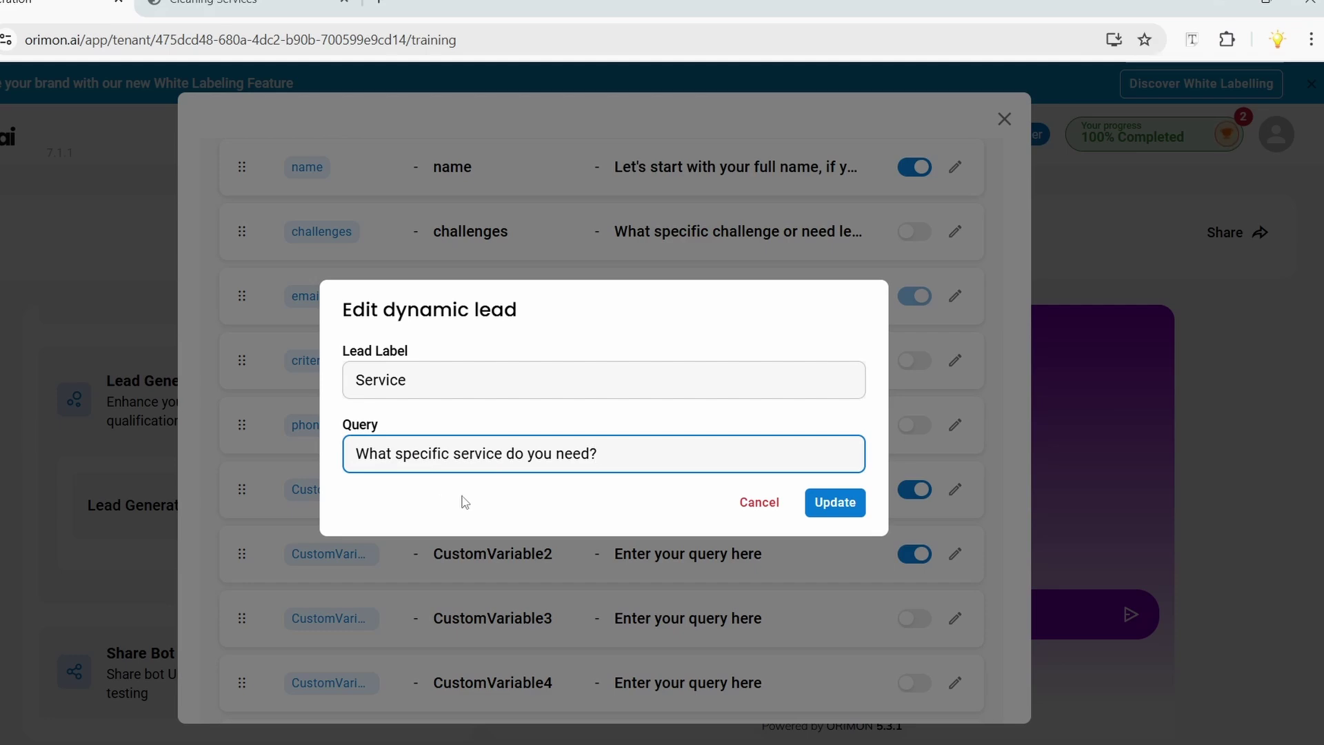
left_click(837, 506)
scroll(894, 486, "up", 3)
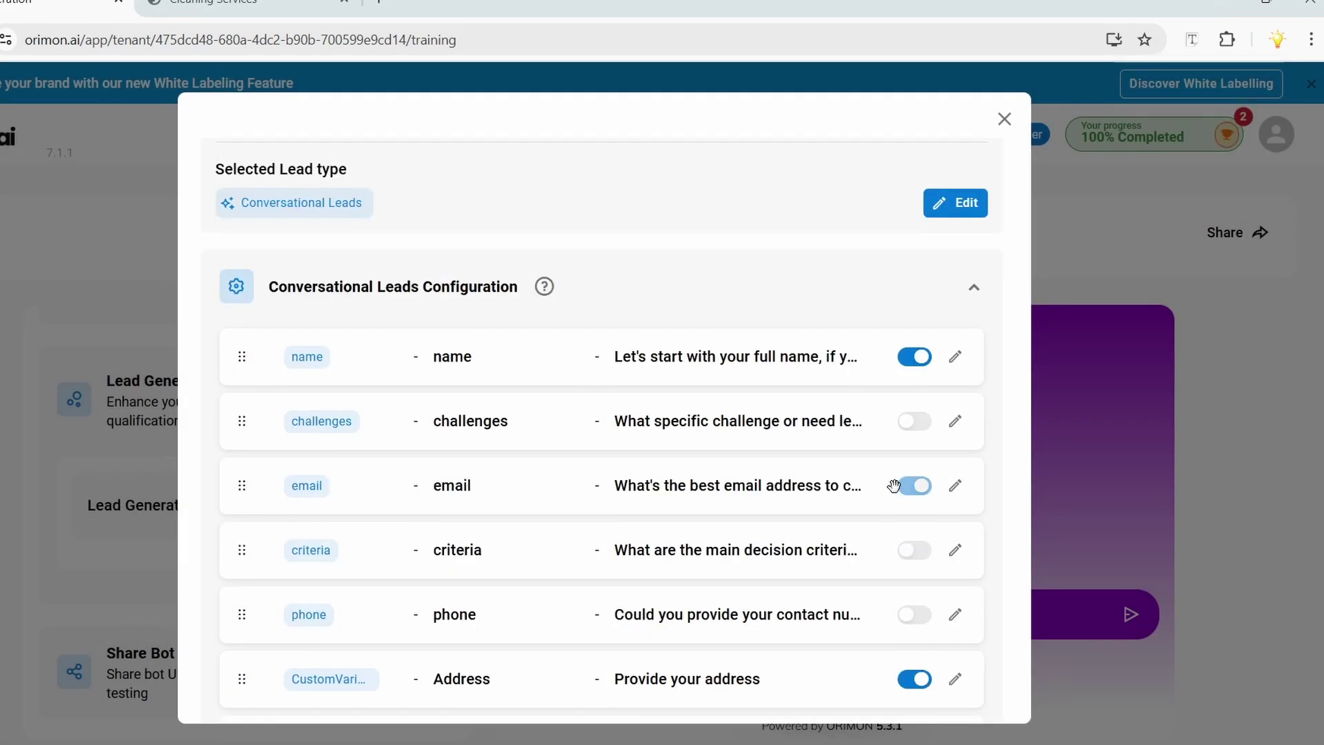
left_click(1004, 119)
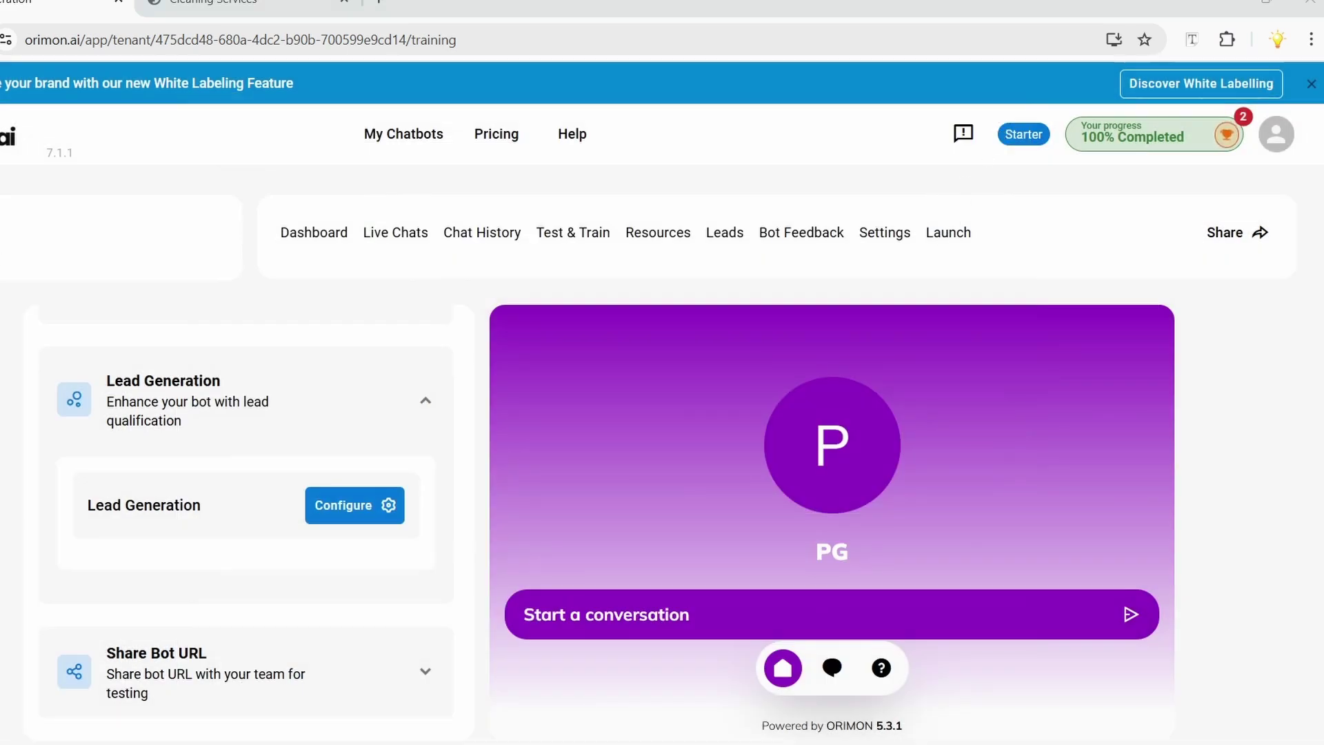
- Start a test conversation with the bot, ask "What services do you provide?" and read through its reply
left_click(659, 628)
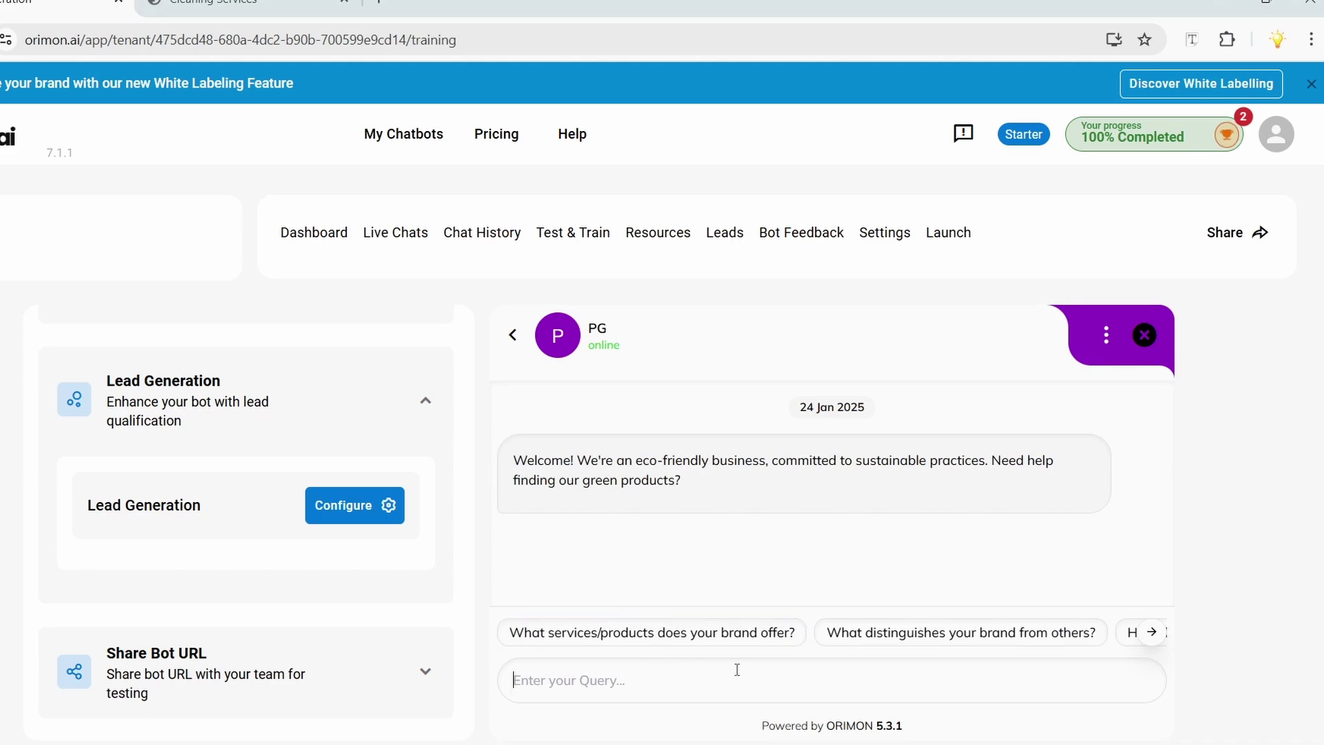
type("What services do you provide?")
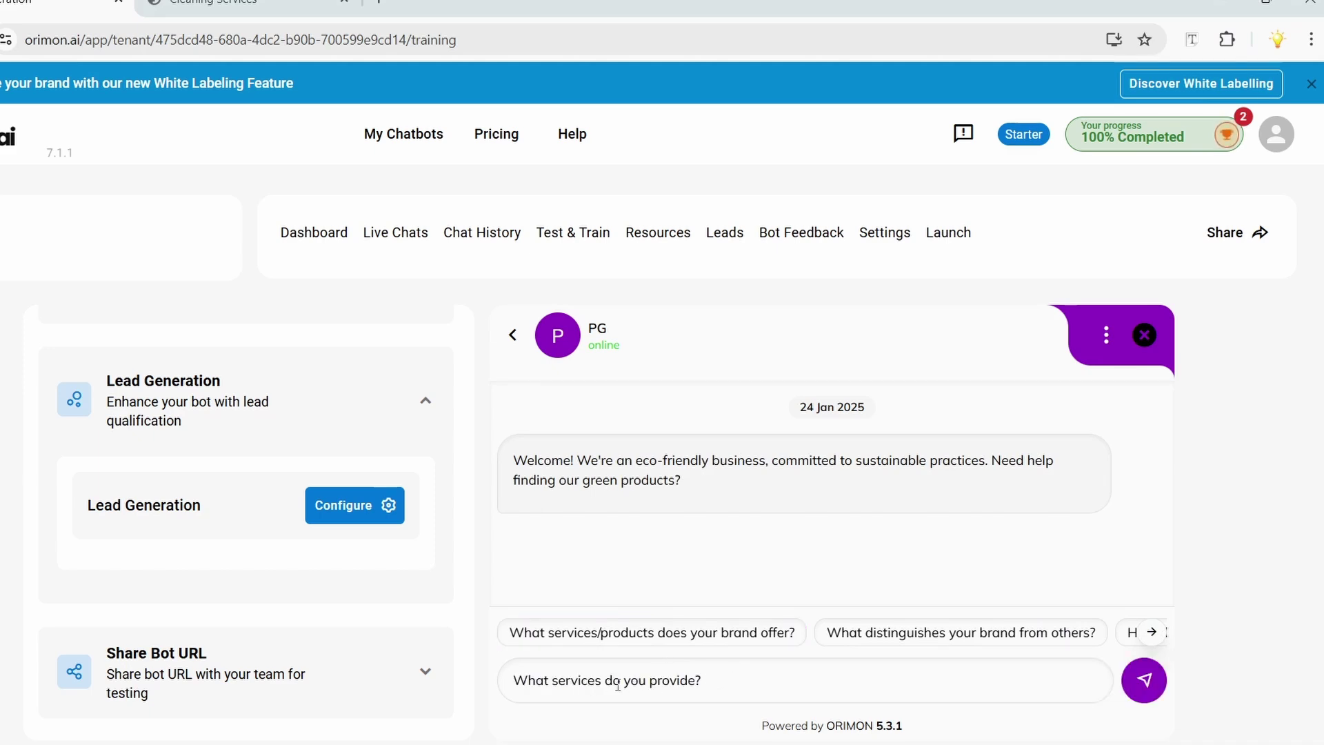
left_click(1145, 680)
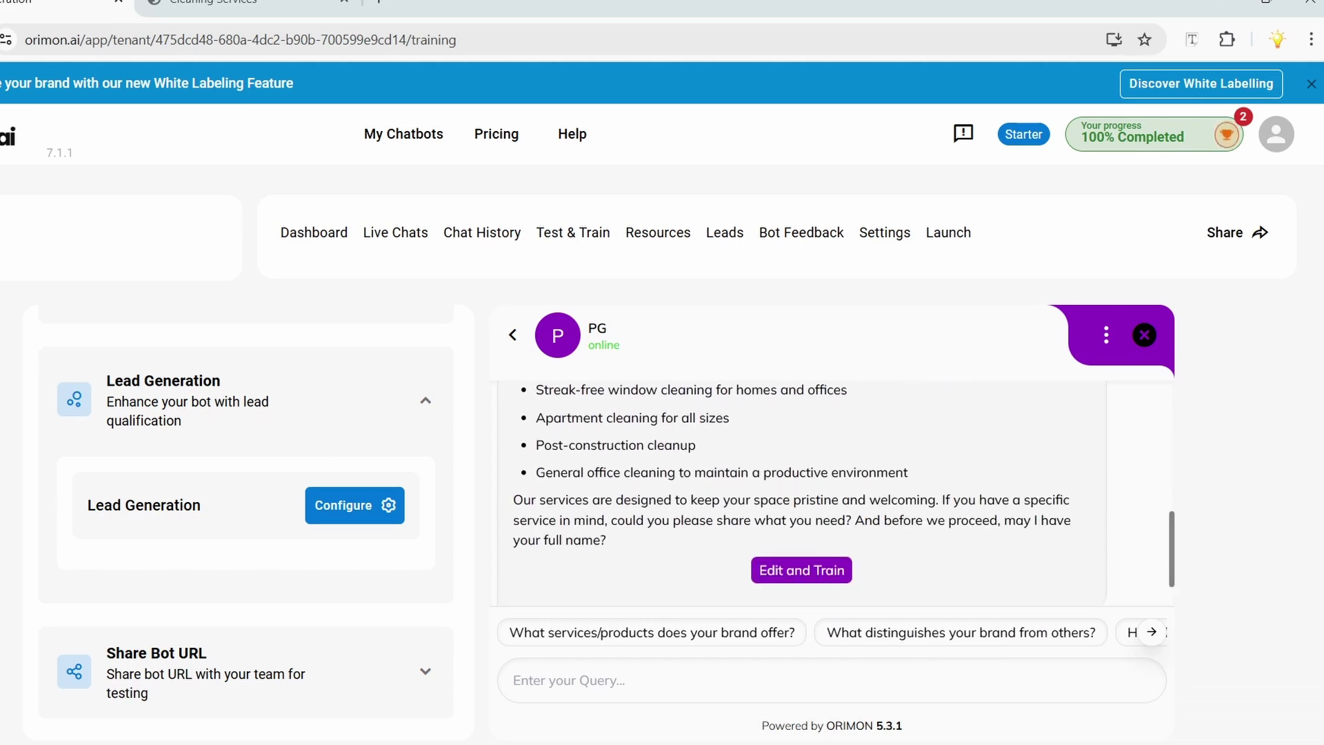
scroll(774, 462, "up", 3)
scroll(778, 469, "down", 3)
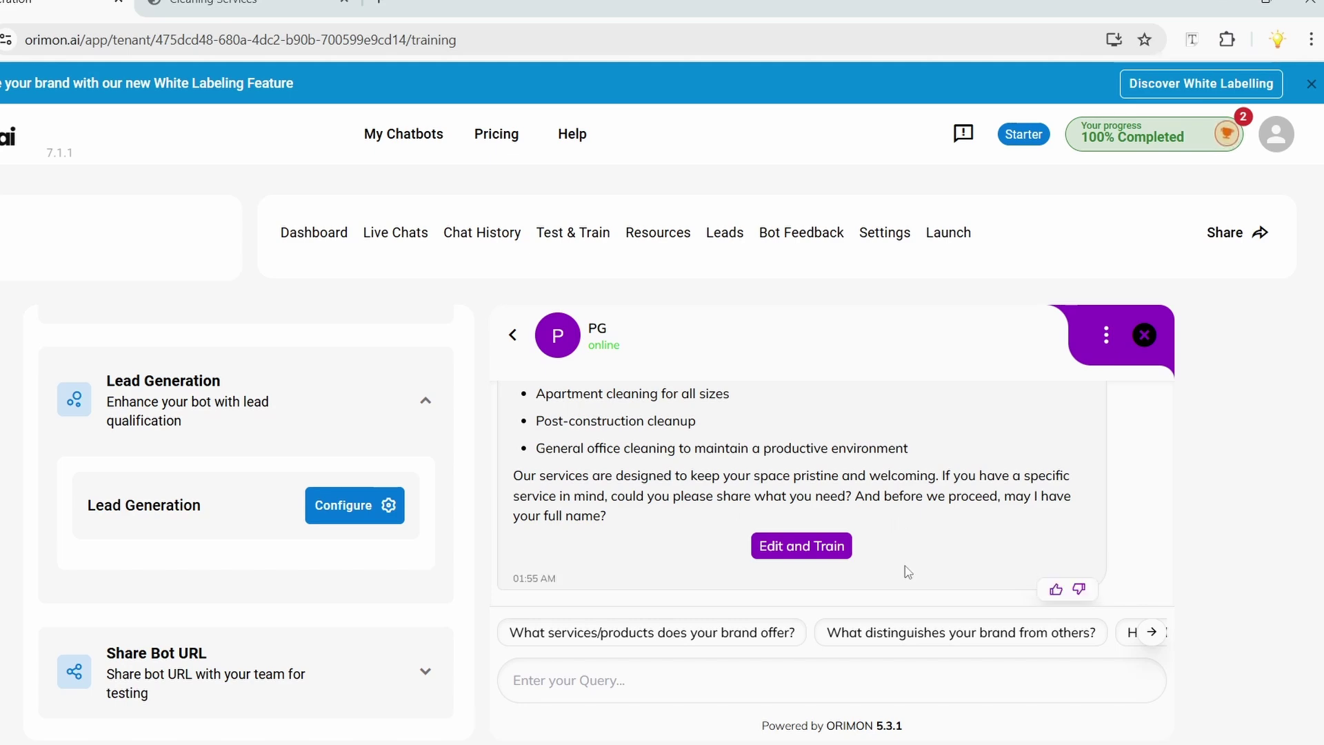
- Open the bot's services reply for editing and training, review the query and response text, and save it to the FAQ resources
left_click(822, 552)
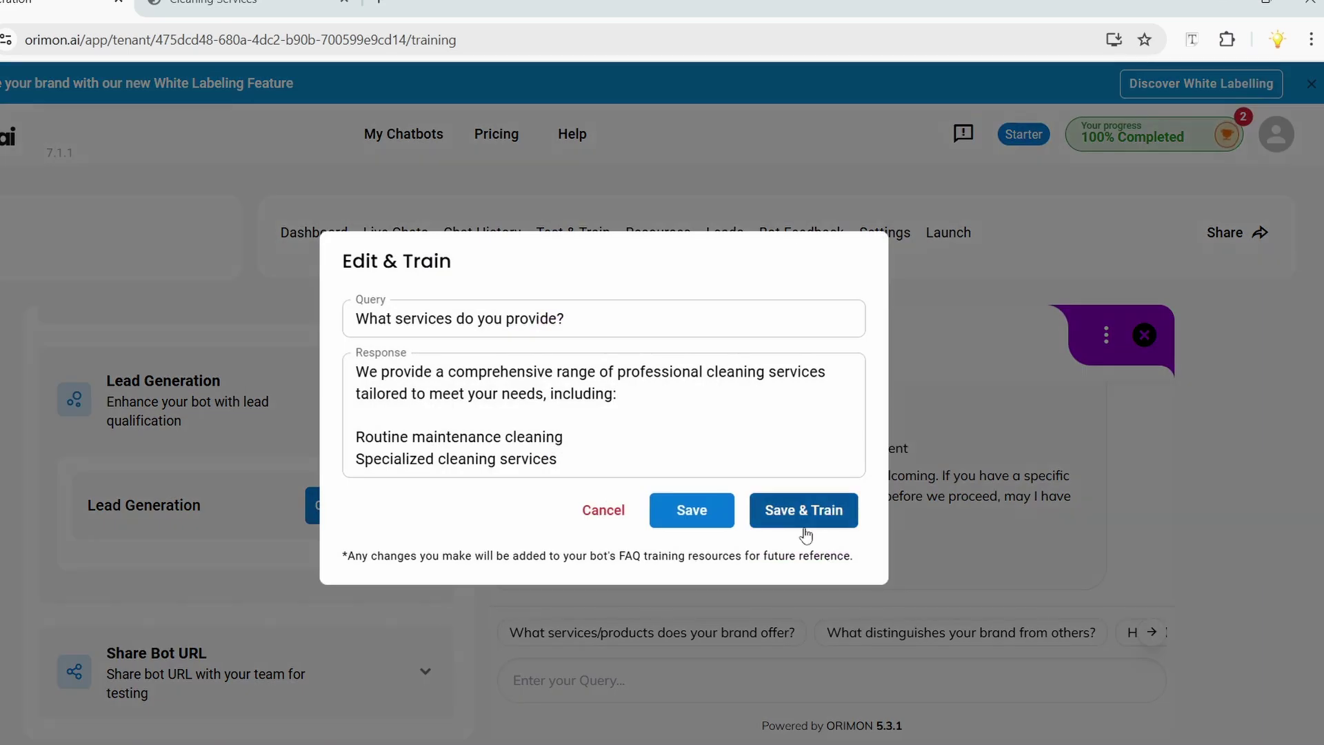
left_click(674, 433)
scroll(674, 433, "down", 3)
scroll(676, 435, "up", 3)
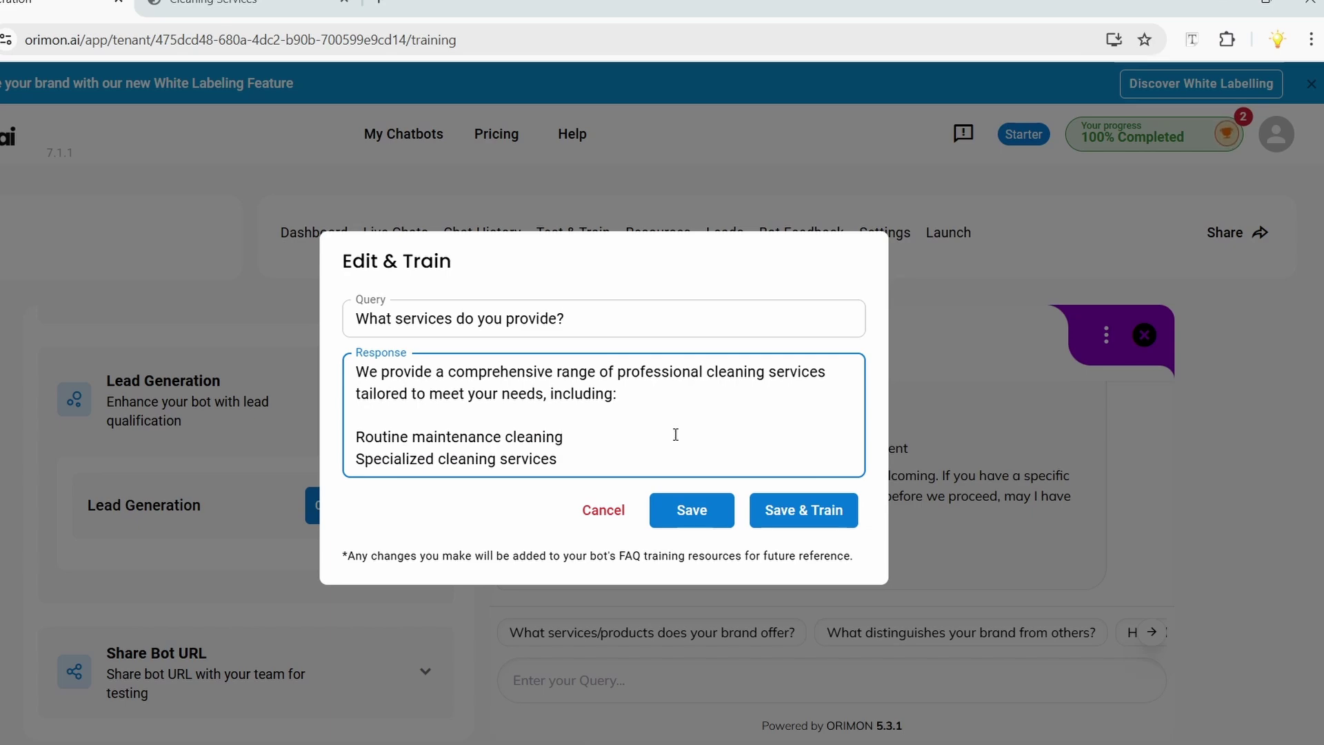
left_click(691, 511)
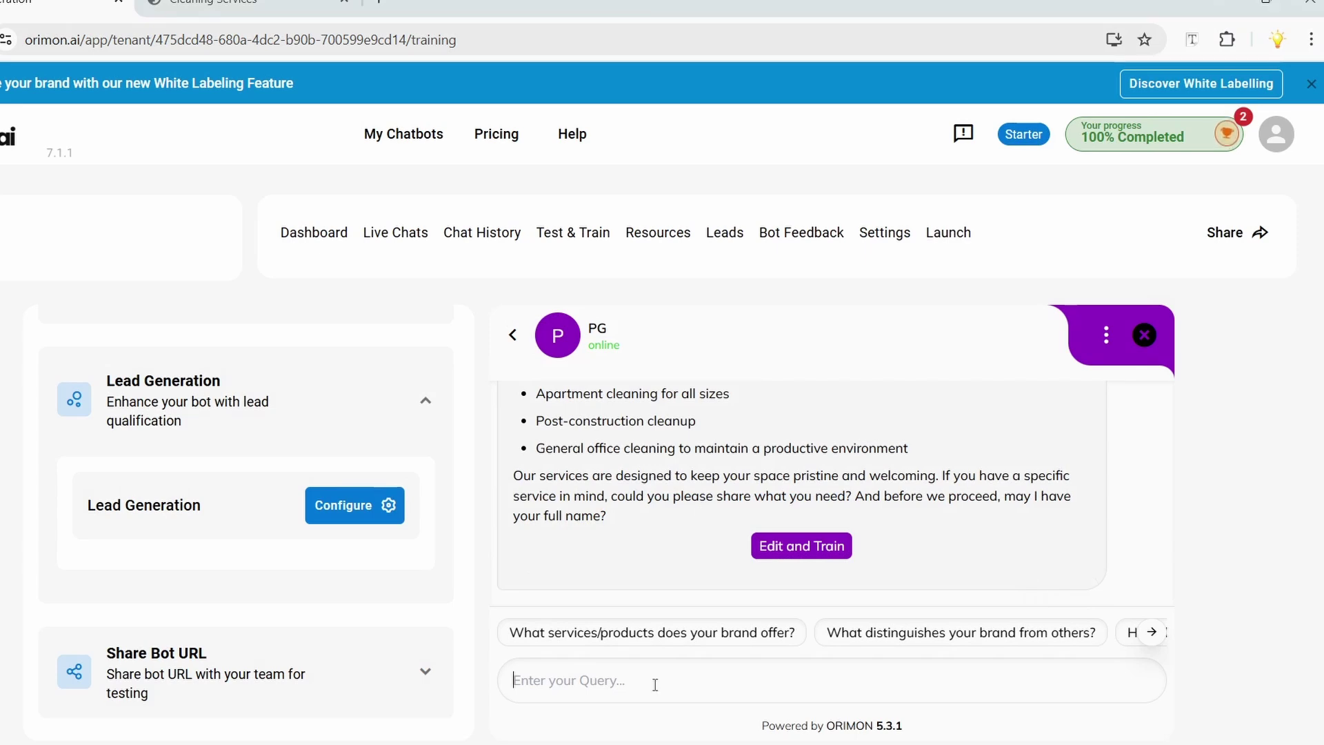
- Ask the bot "Can you book an appointment for me?" and read which details it requests
type("Can you book an appointment for me?")
key("Return")
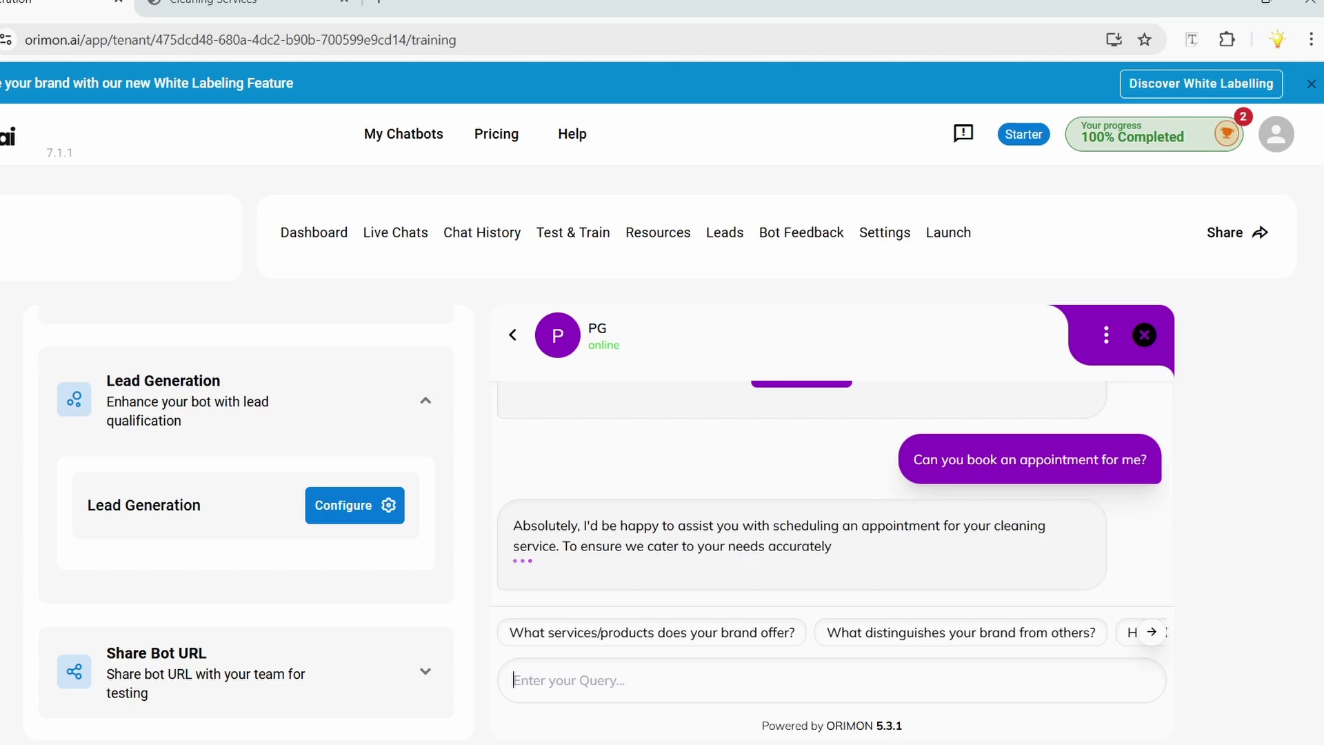
scroll(882, 474, "up", 1)
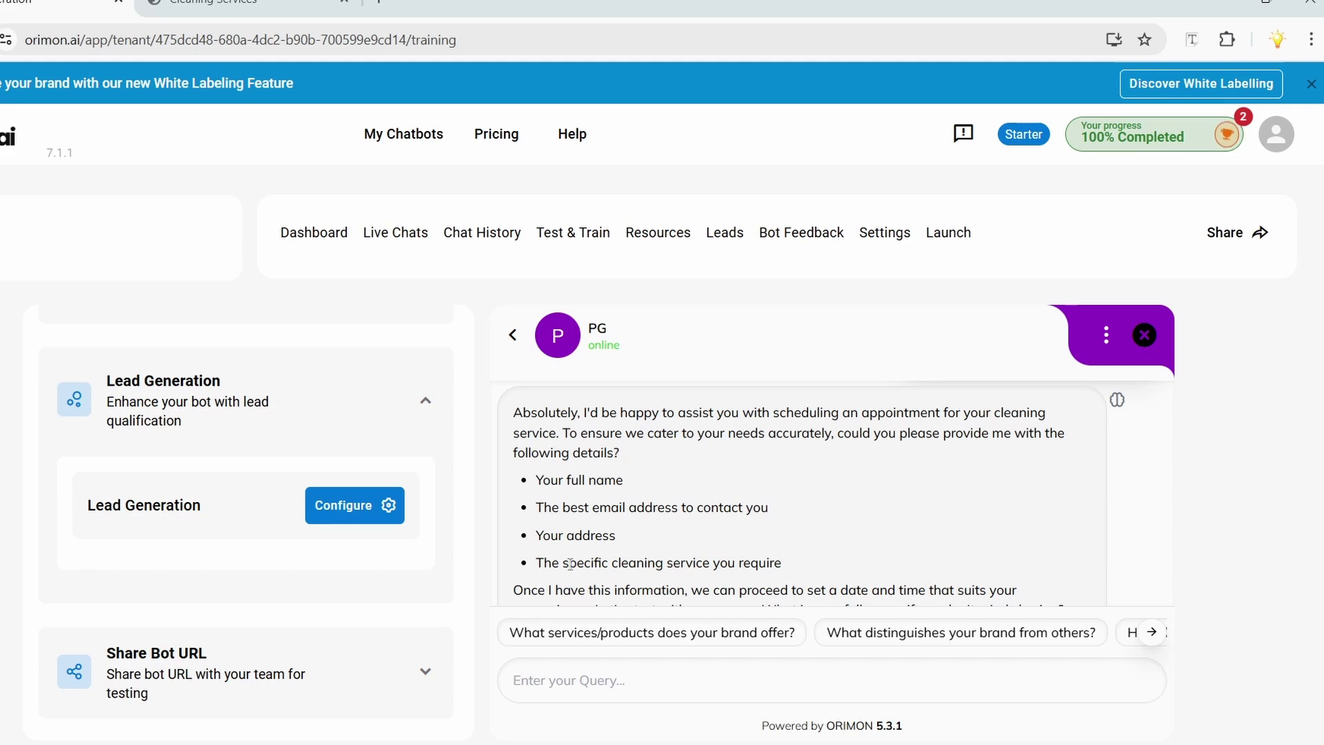
left_click_drag(570, 564, 689, 564)
left_click(765, 565)
- Answer the bot in one multi-line message with the test customer's full name, email, street address and the service Office Cleaning
left_click(664, 694)
type("Test John")
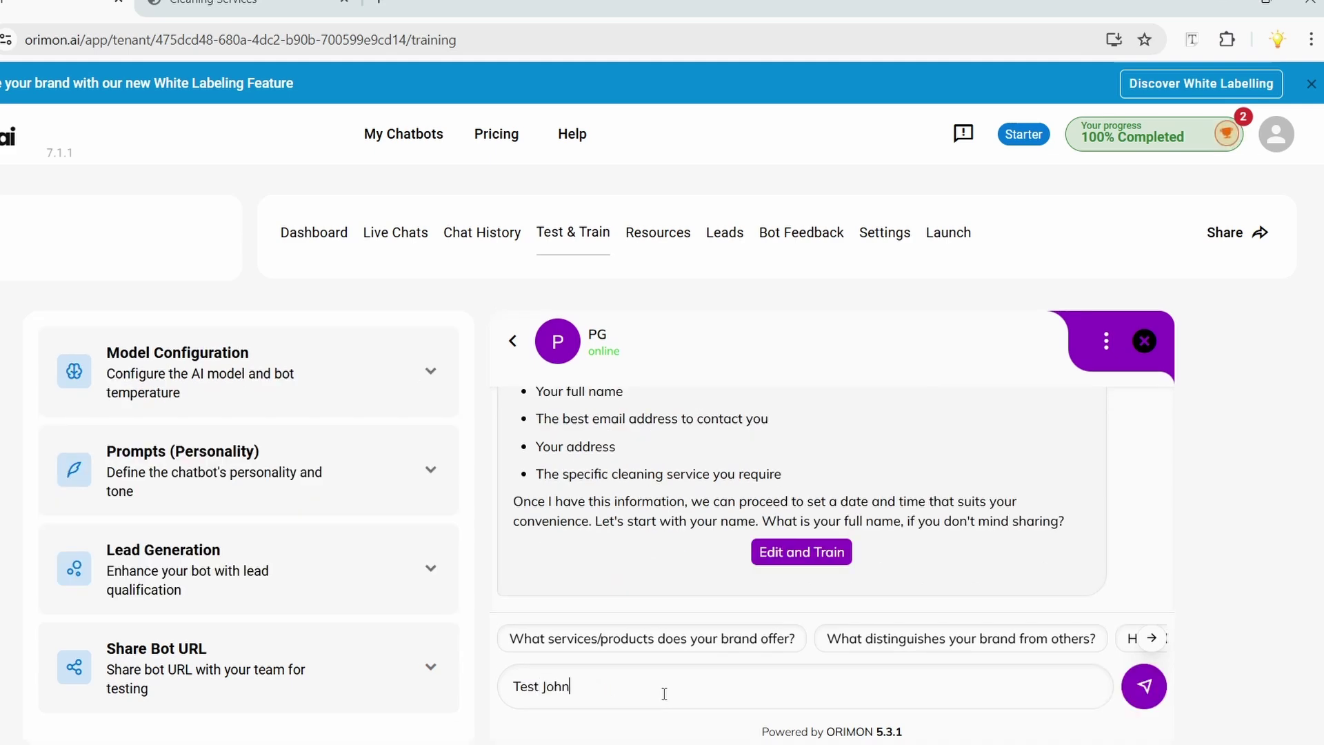
key("shift+Return")
type("test@john.com")
key("shift+Return")
type("123 Street")
key("shift+Return")
type("Office Cleaning")
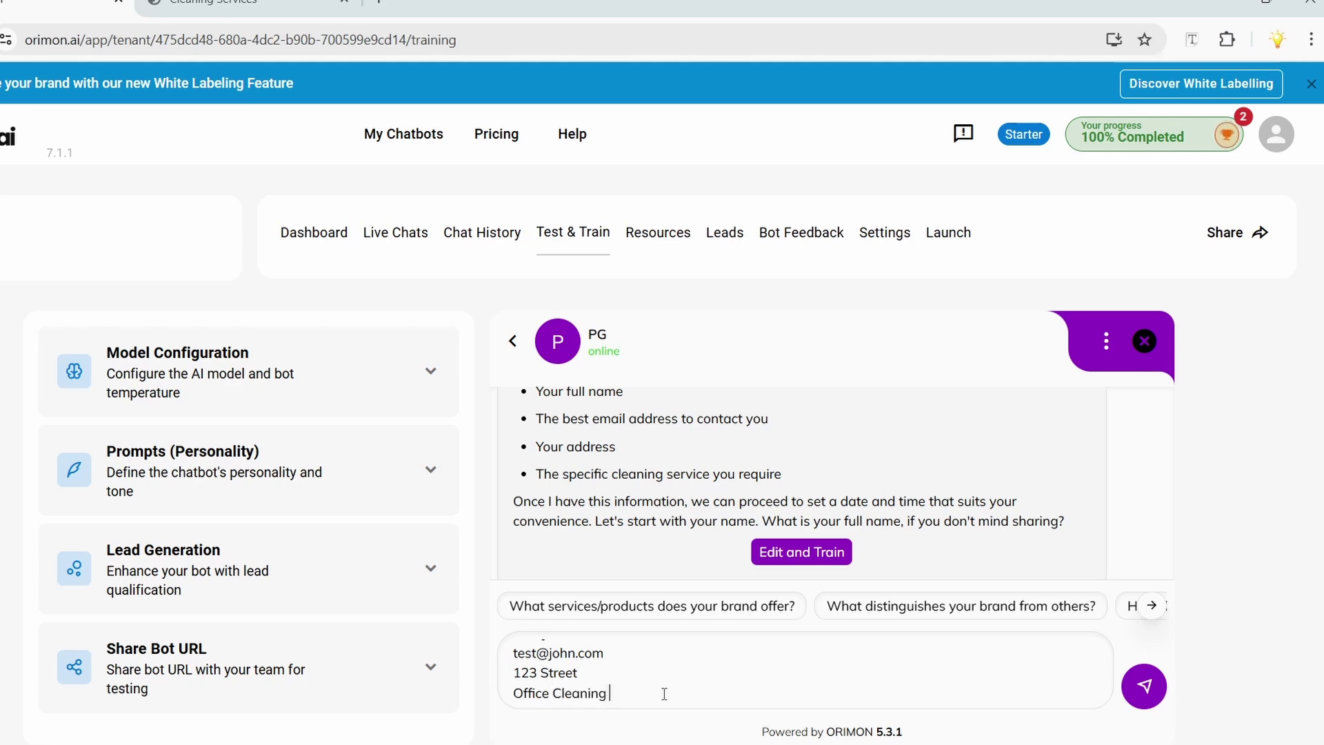
key("Return")
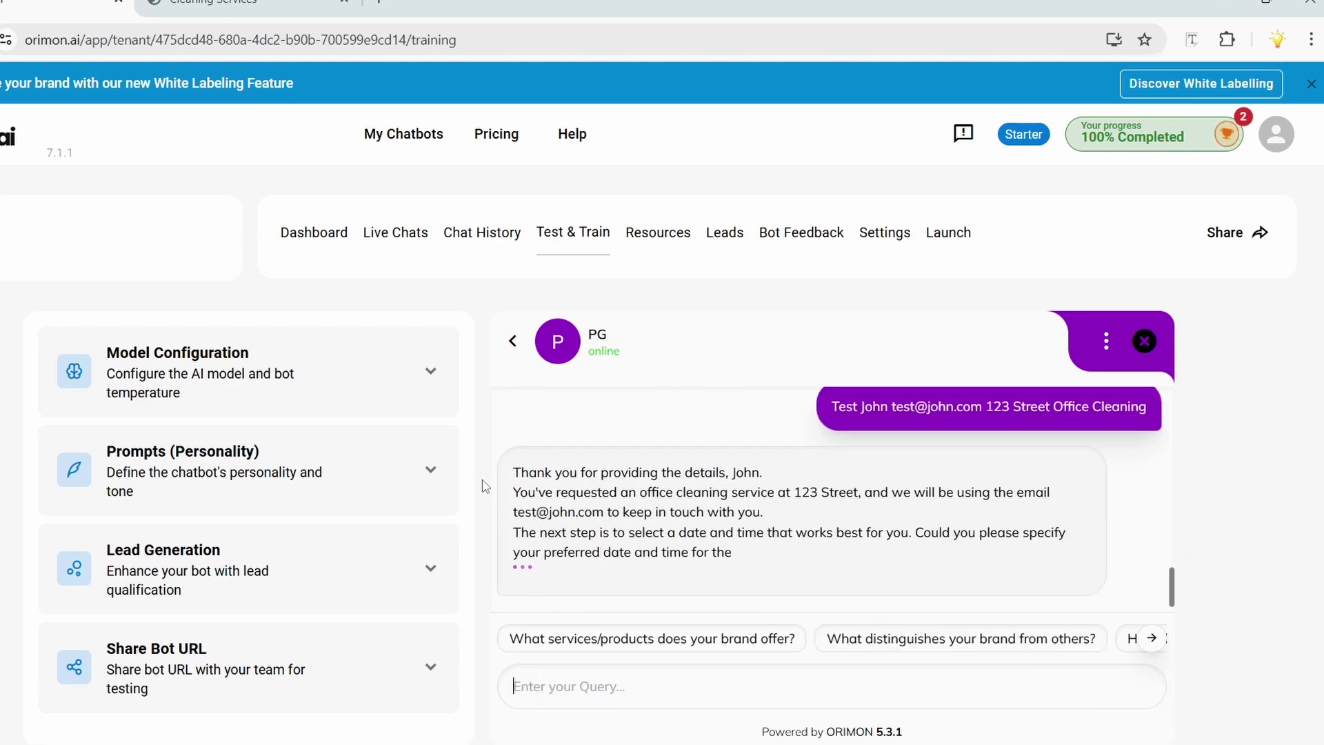
- Check the captured lead on the Leads page and enable human assist for live chats
left_click(734, 243)
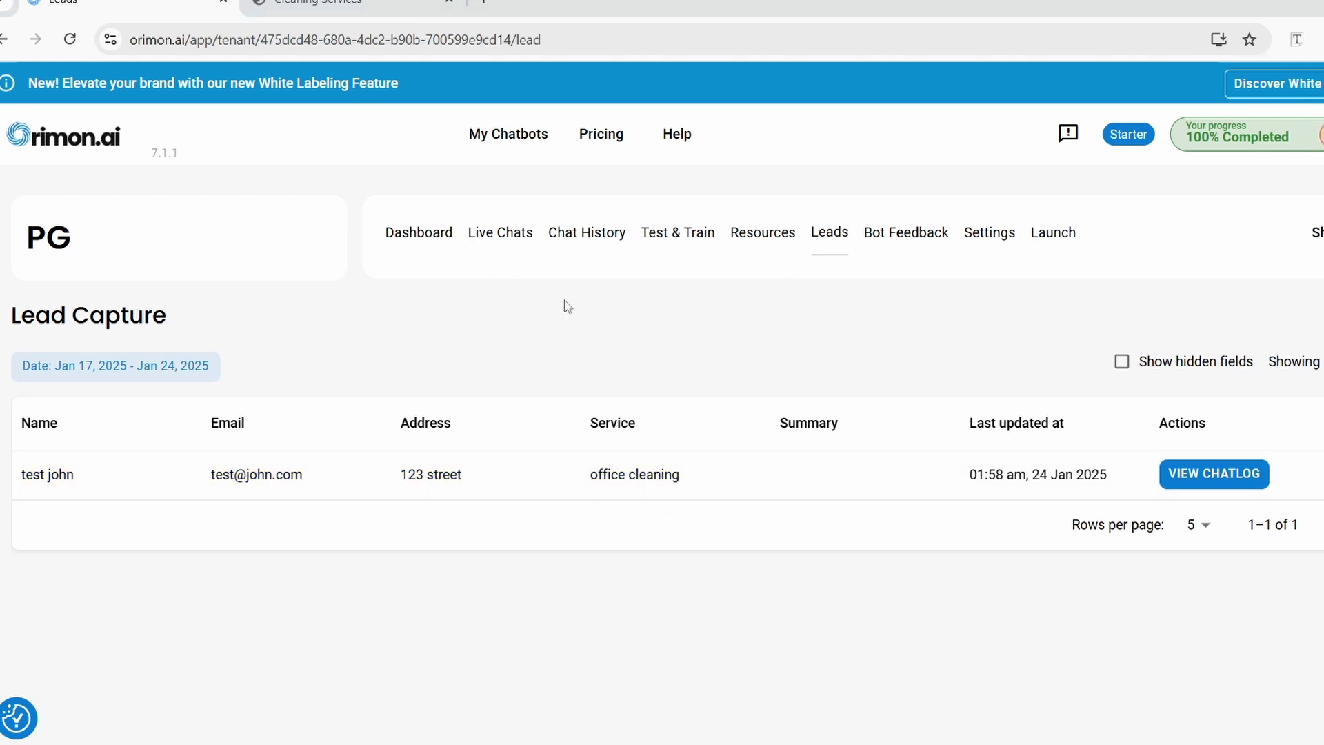
left_click(506, 240)
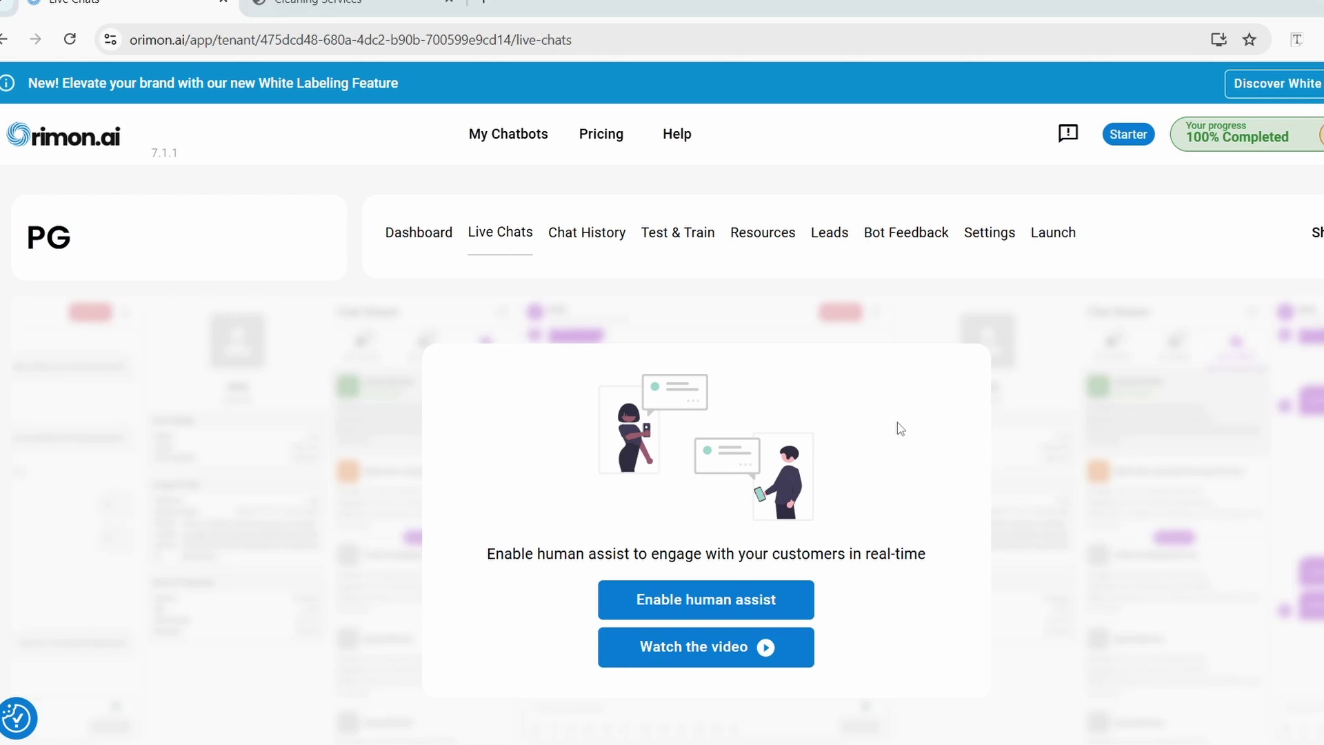
left_click(758, 612)
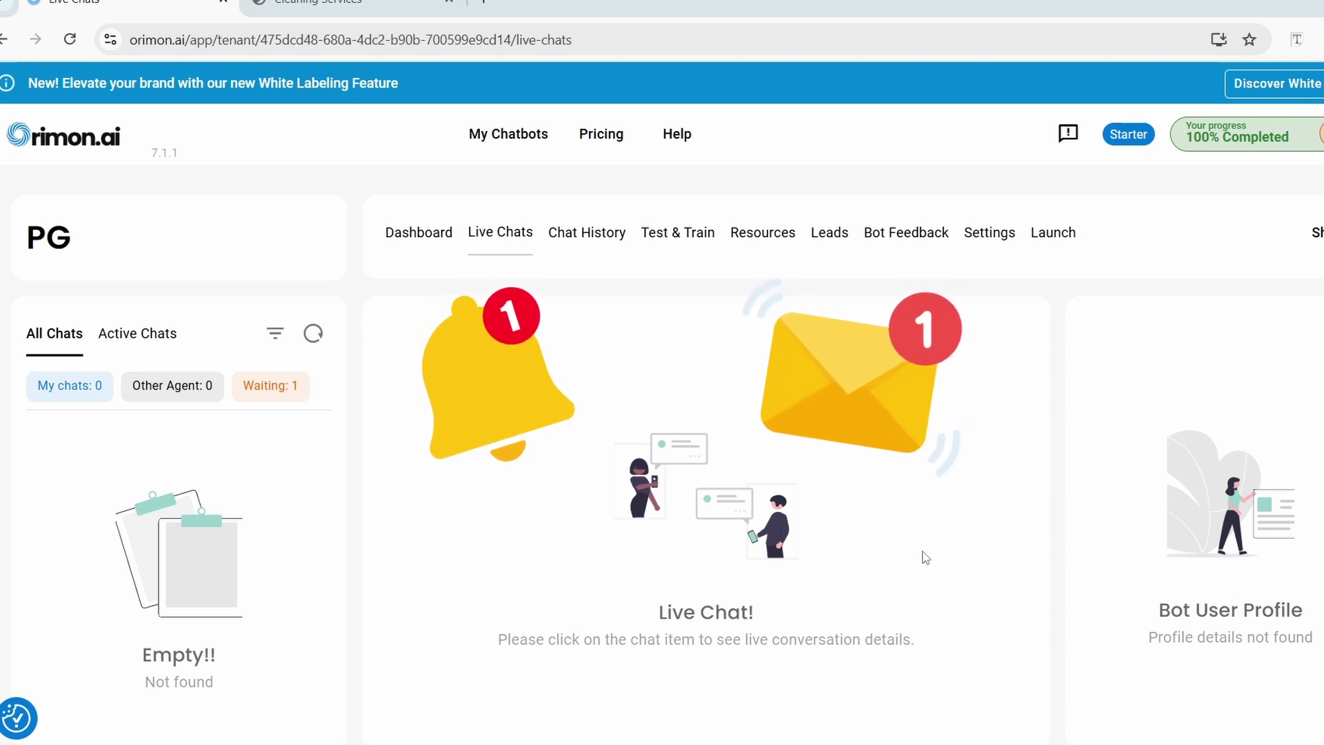
- Open the Bot Appearance design settings and set the primary theme color to dark blue
left_click(986, 234)
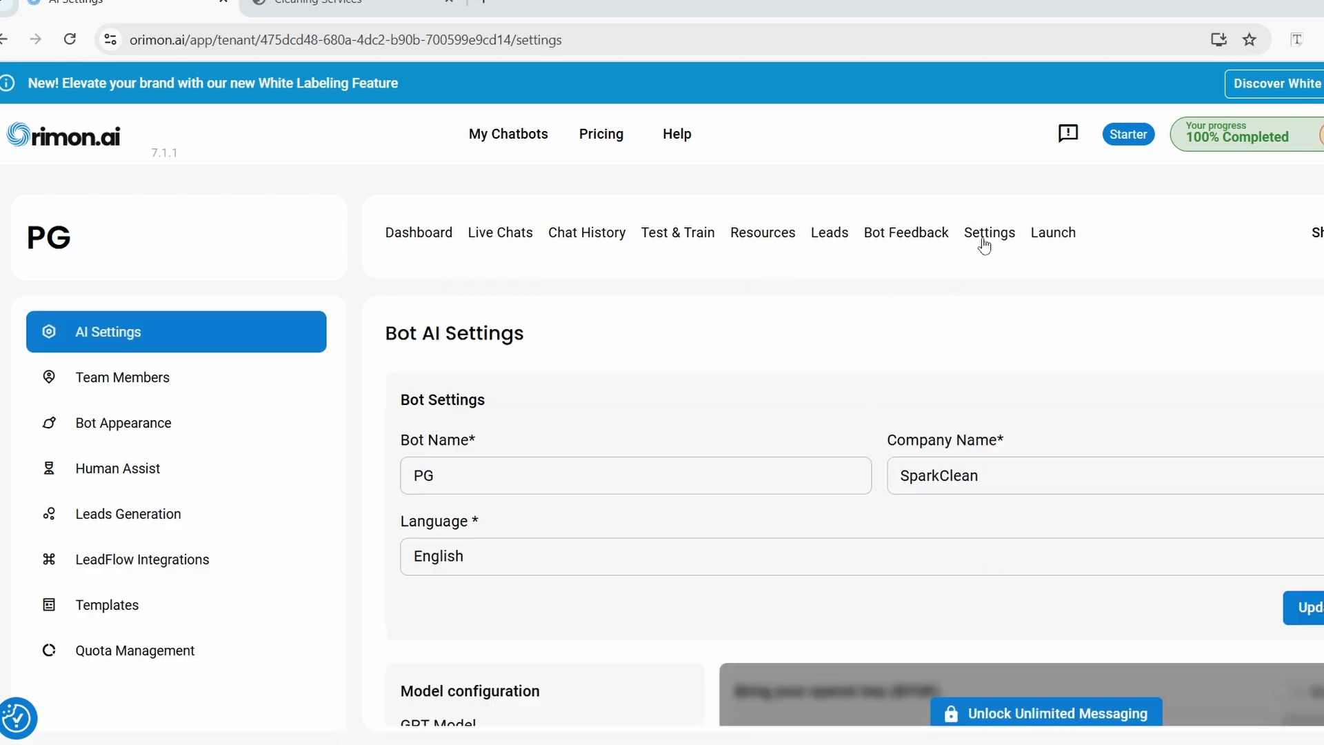
left_click(164, 429)
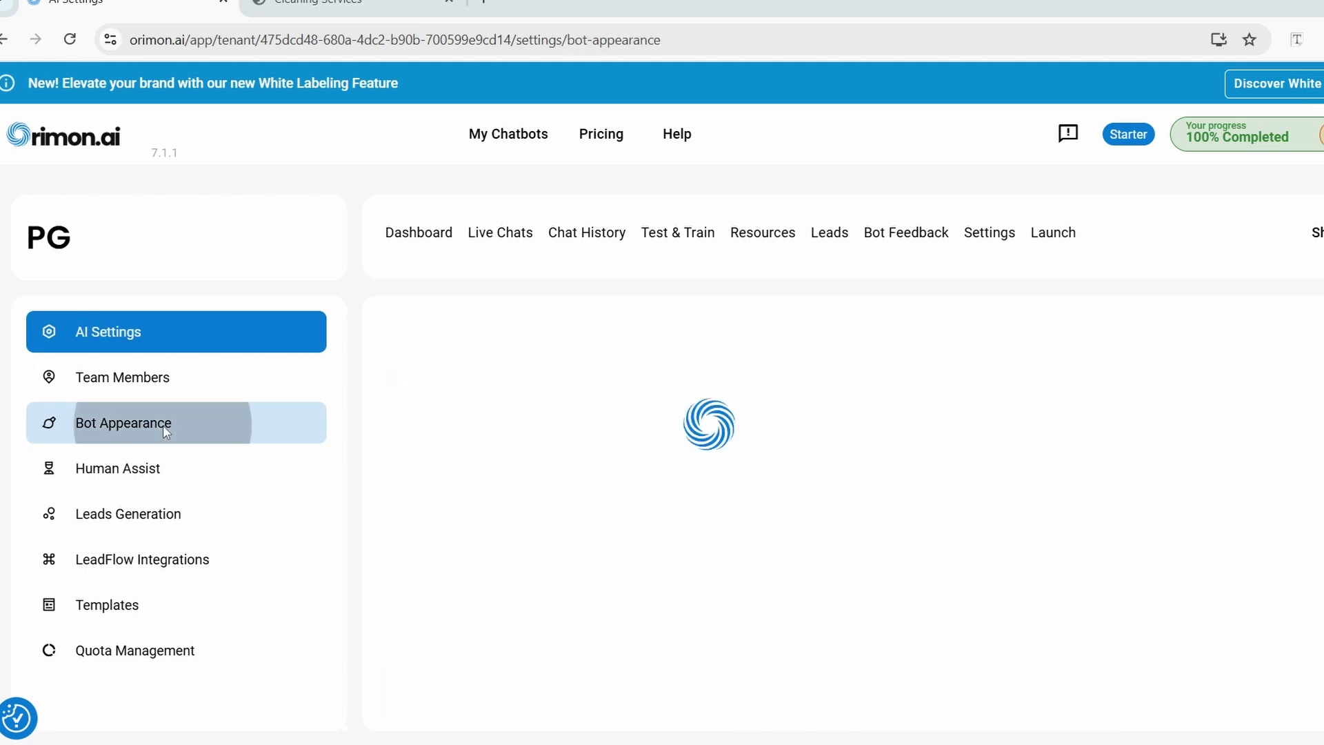
left_click(791, 402)
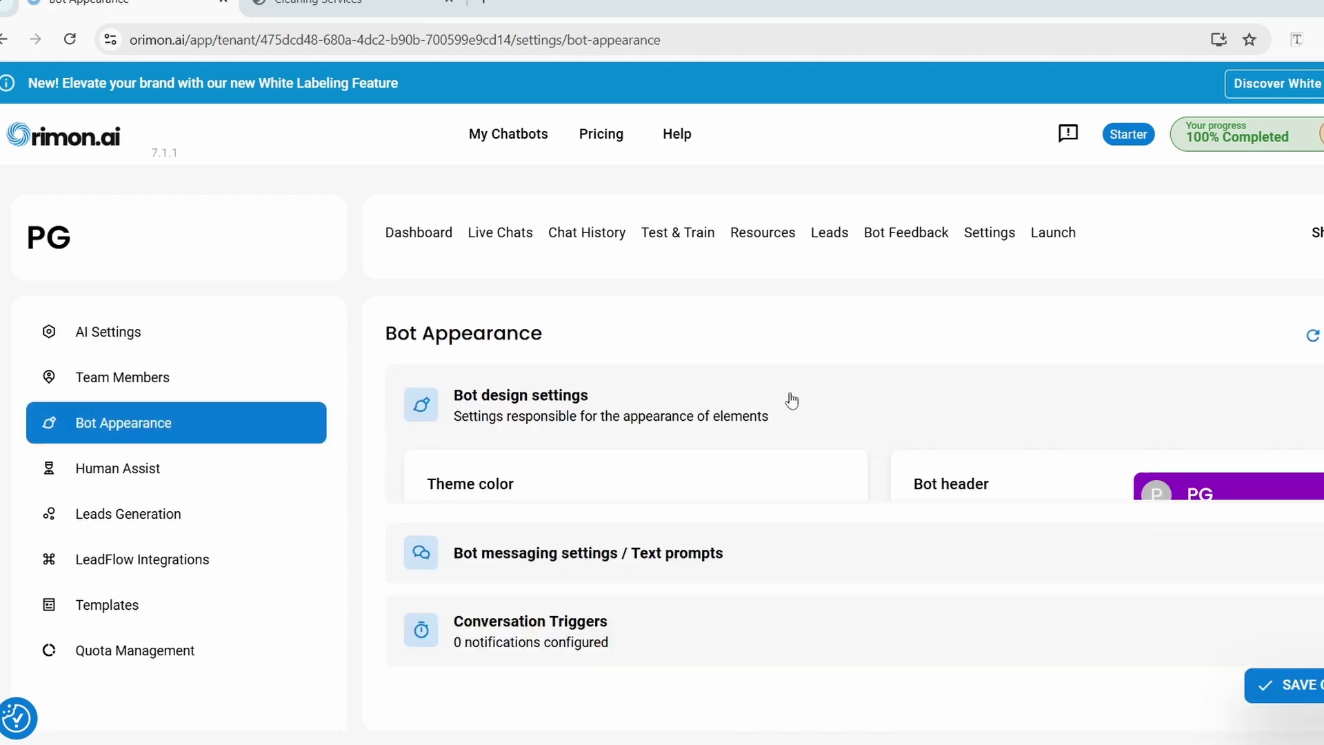
scroll(828, 414, "down", 3)
left_click(552, 395)
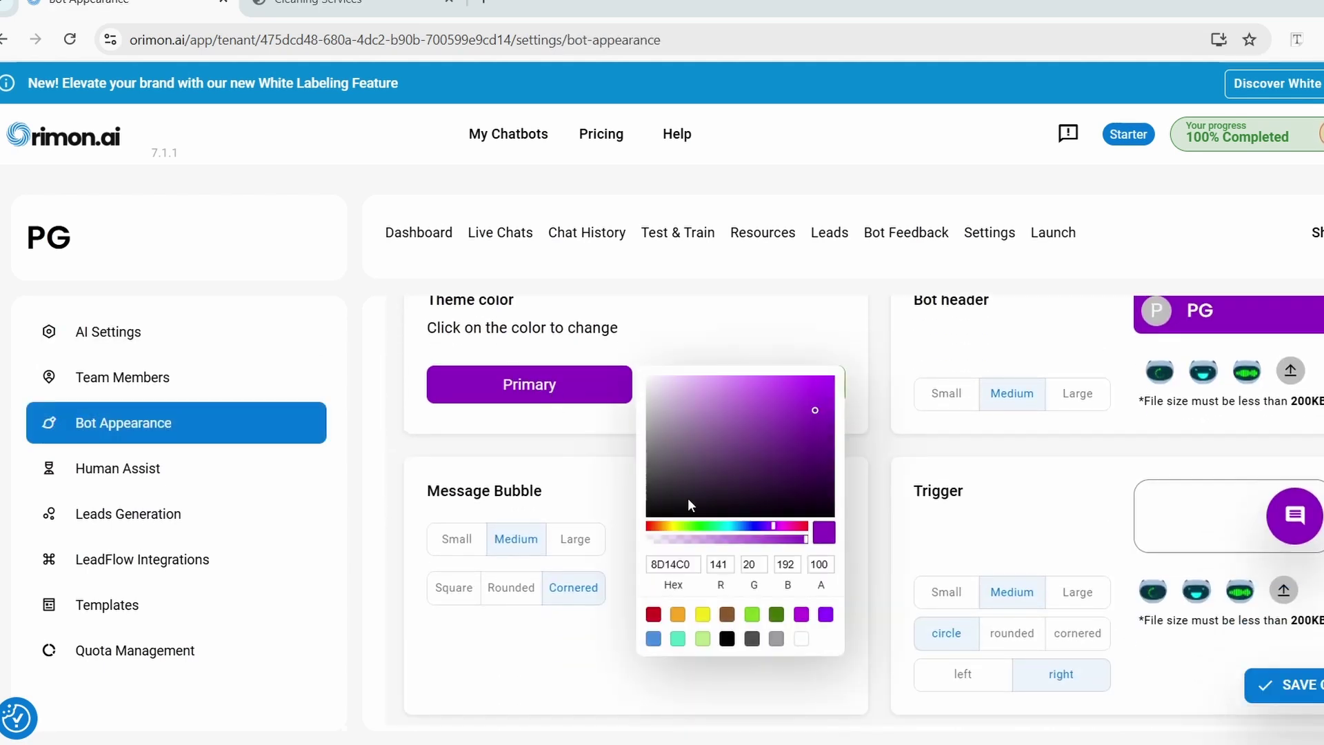
left_click(653, 638)
left_click(799, 434)
left_click(815, 453)
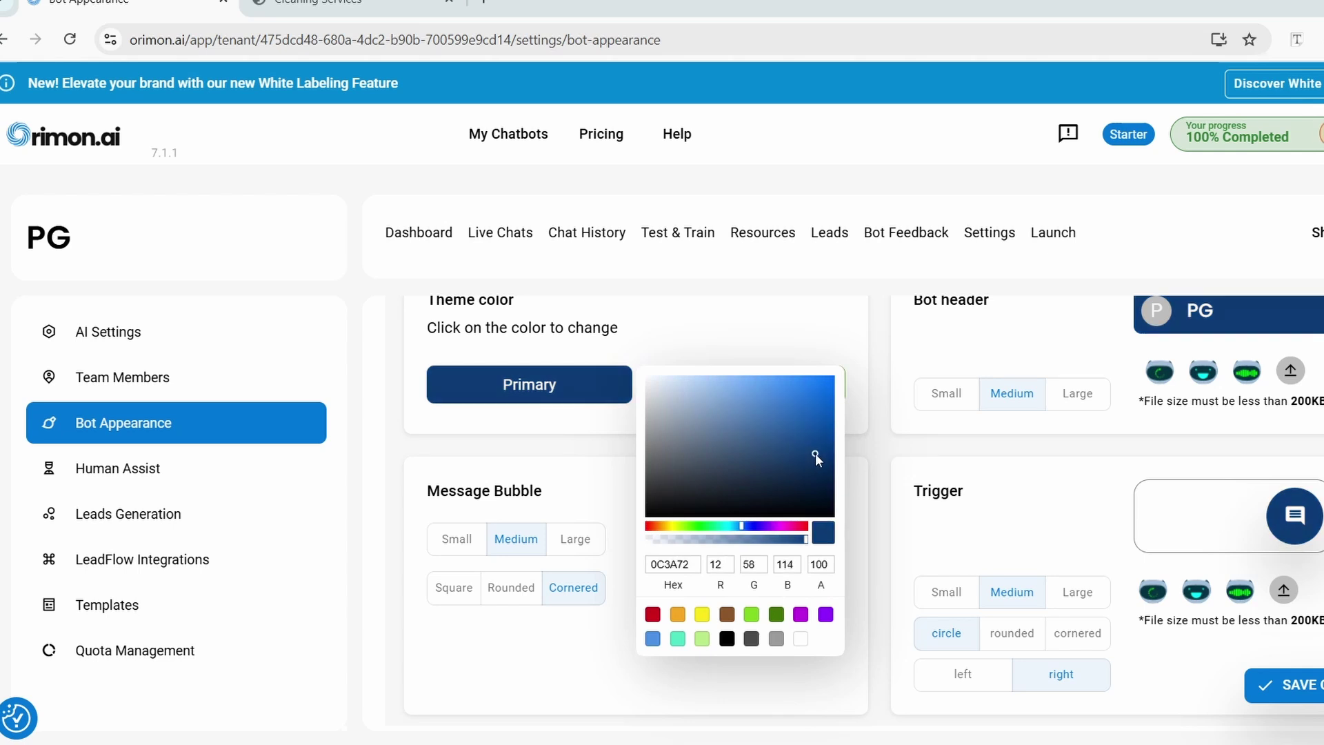
left_click(802, 405)
left_click(787, 328)
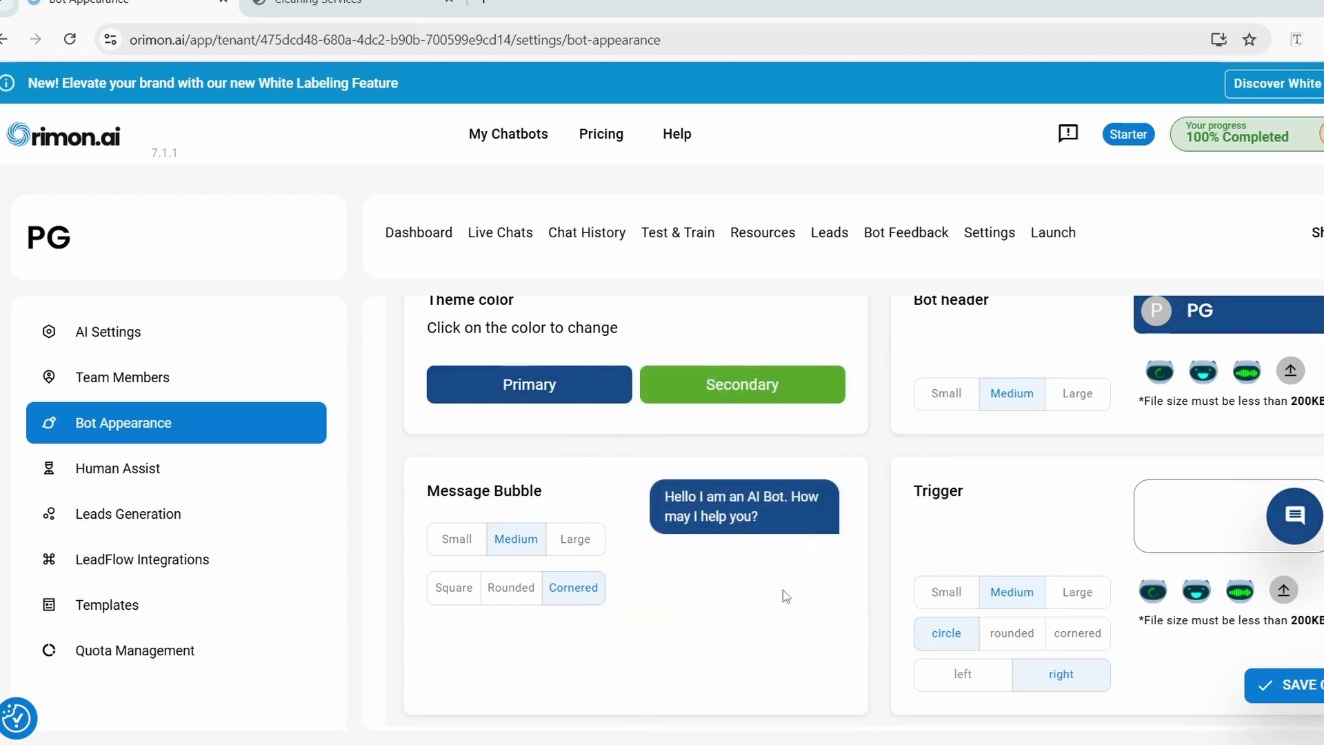
- Try out the message bubble's sizes and corner styles, ending on Medium and Cornered
left_click(572, 543)
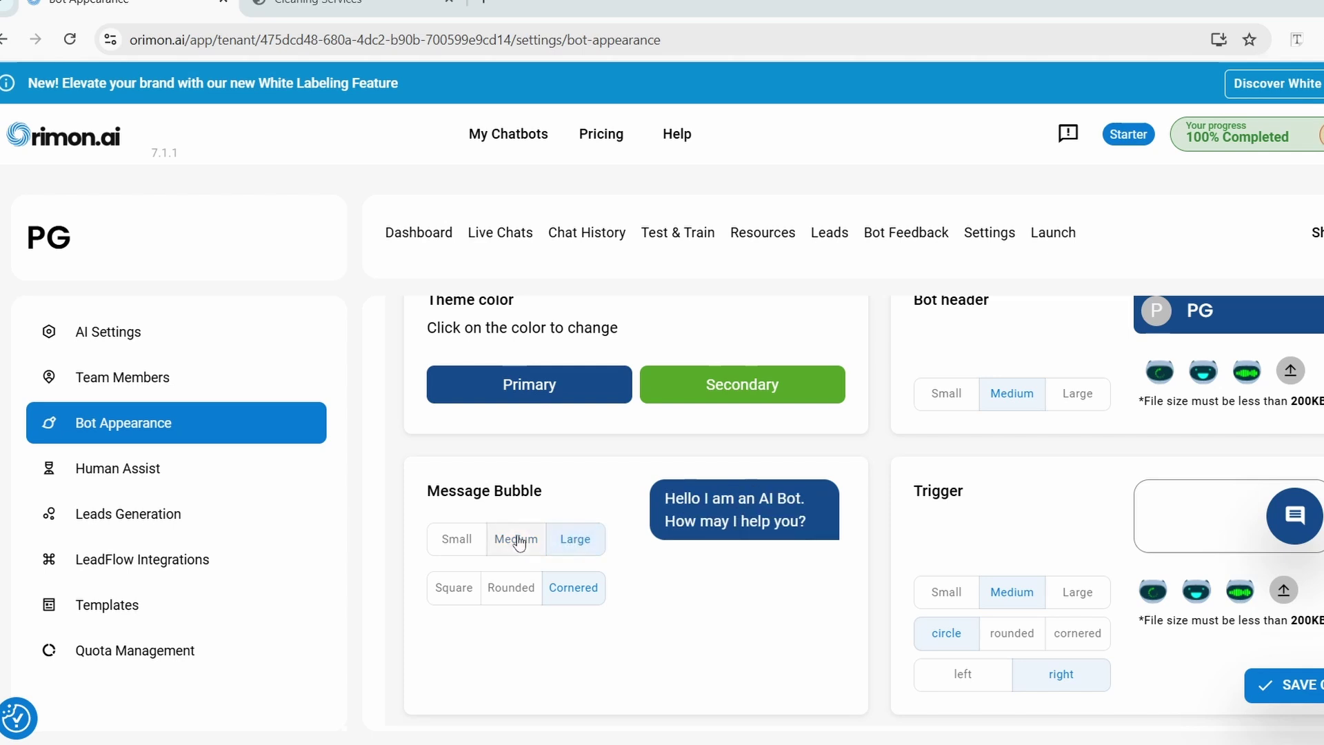
left_click(514, 540)
left_click(464, 540)
left_click(529, 540)
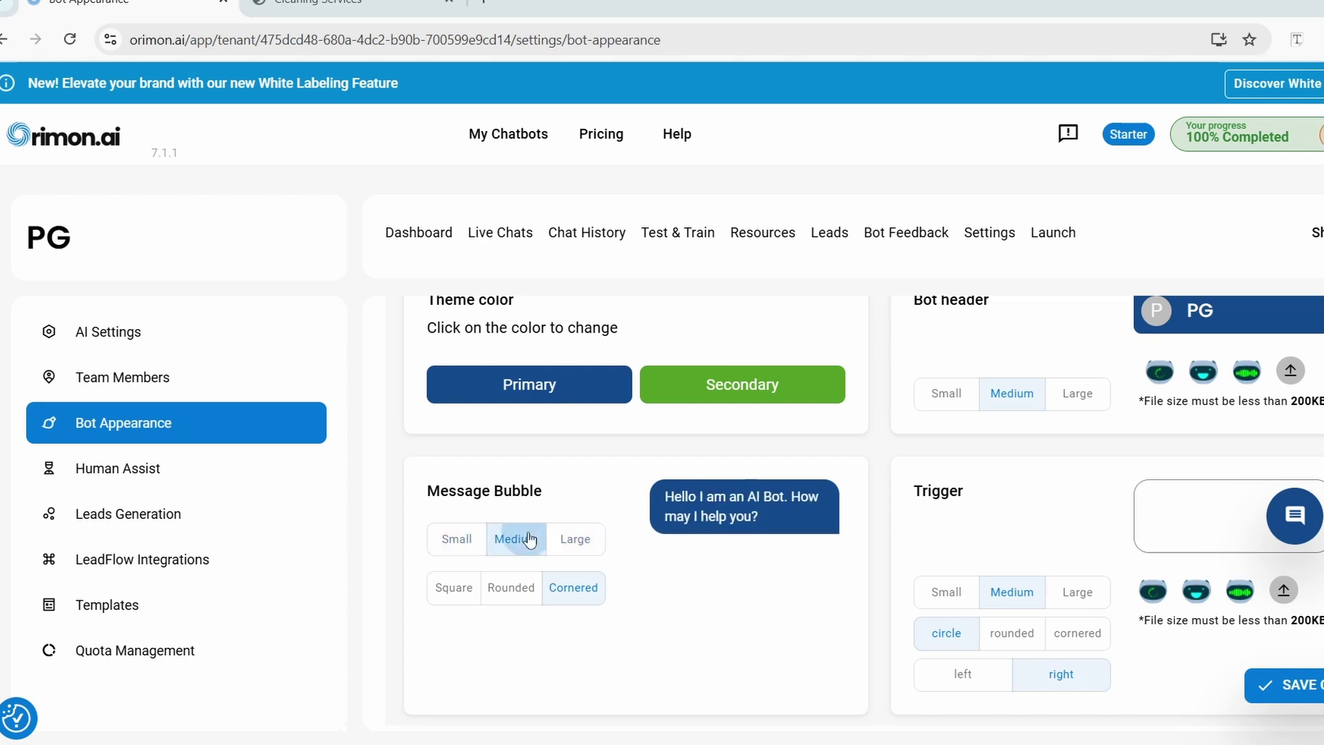
left_click(510, 591)
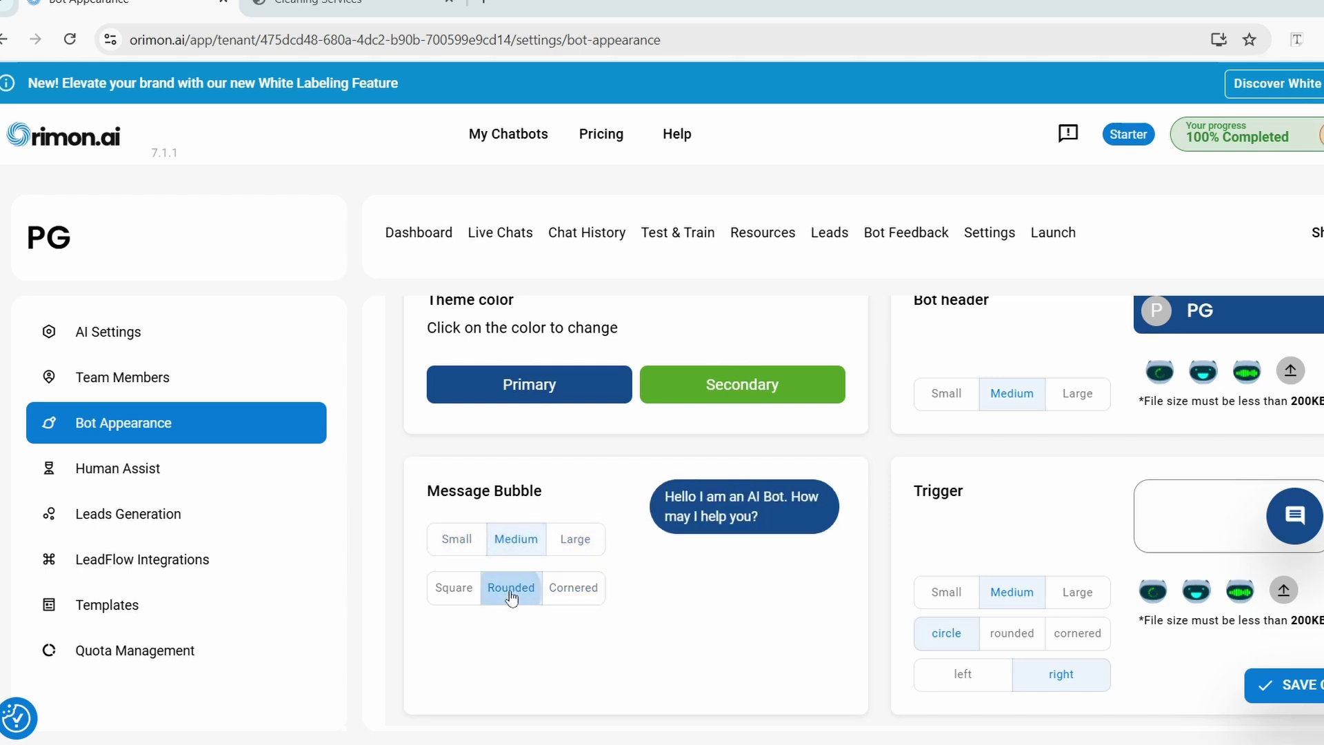
left_click(571, 588)
left_click(449, 589)
left_click(578, 598)
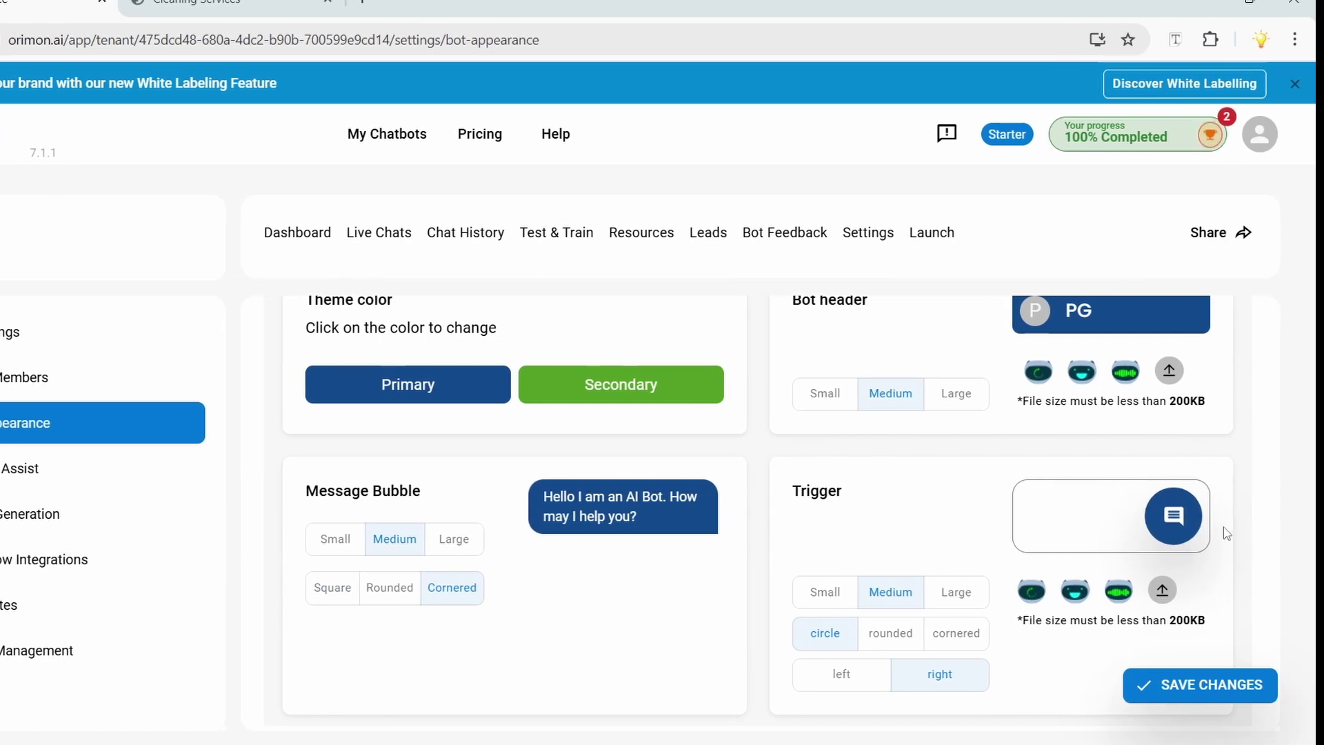
- Upload the Logo PNG from the AI Chatbot folder as the bot header image and save the appearance changes
scroll(1211, 553, "up", 2)
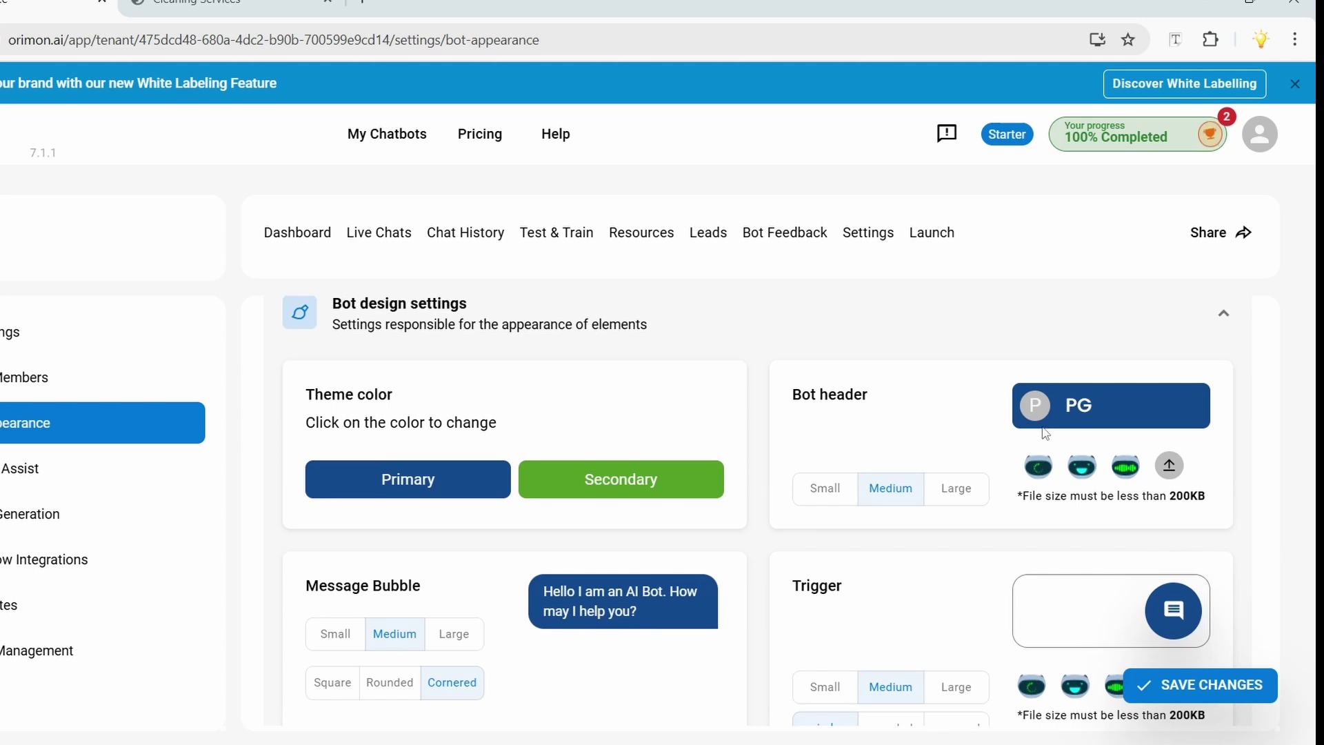
left_click(1170, 467)
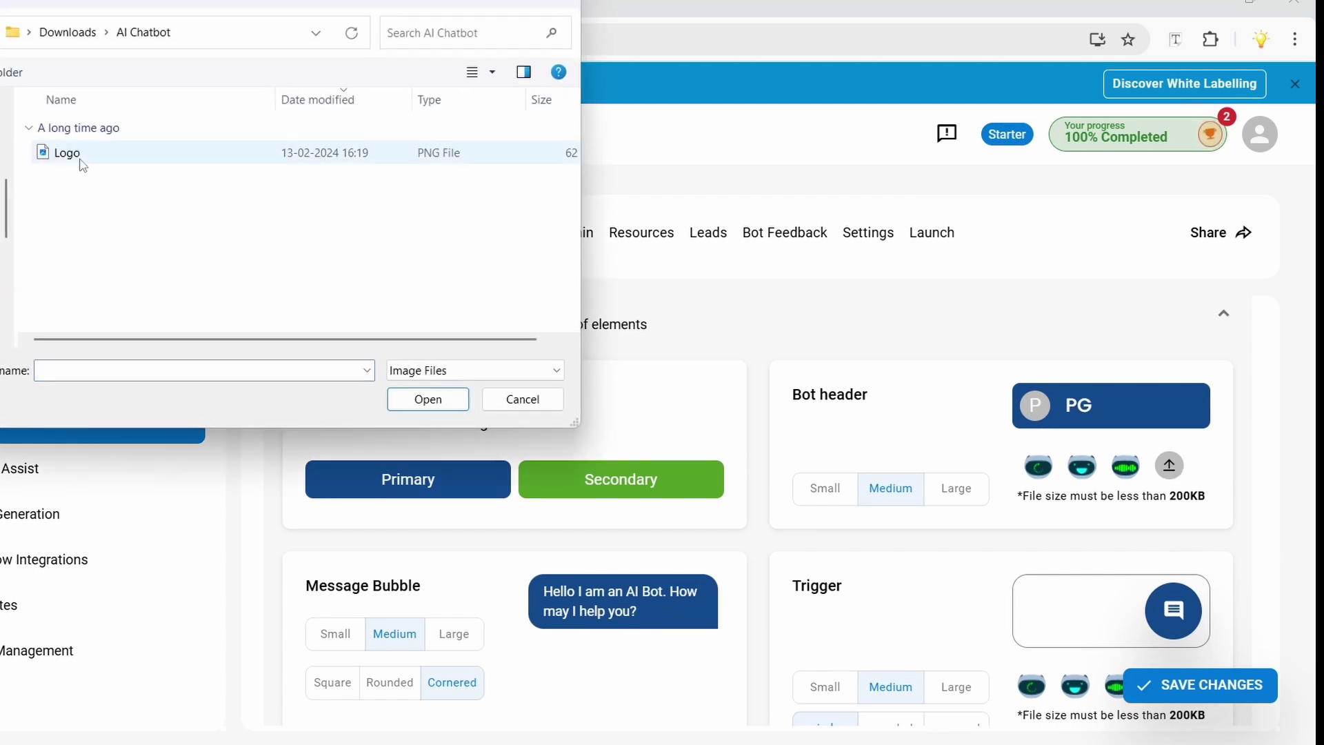
left_click(77, 160)
double_click(77, 160)
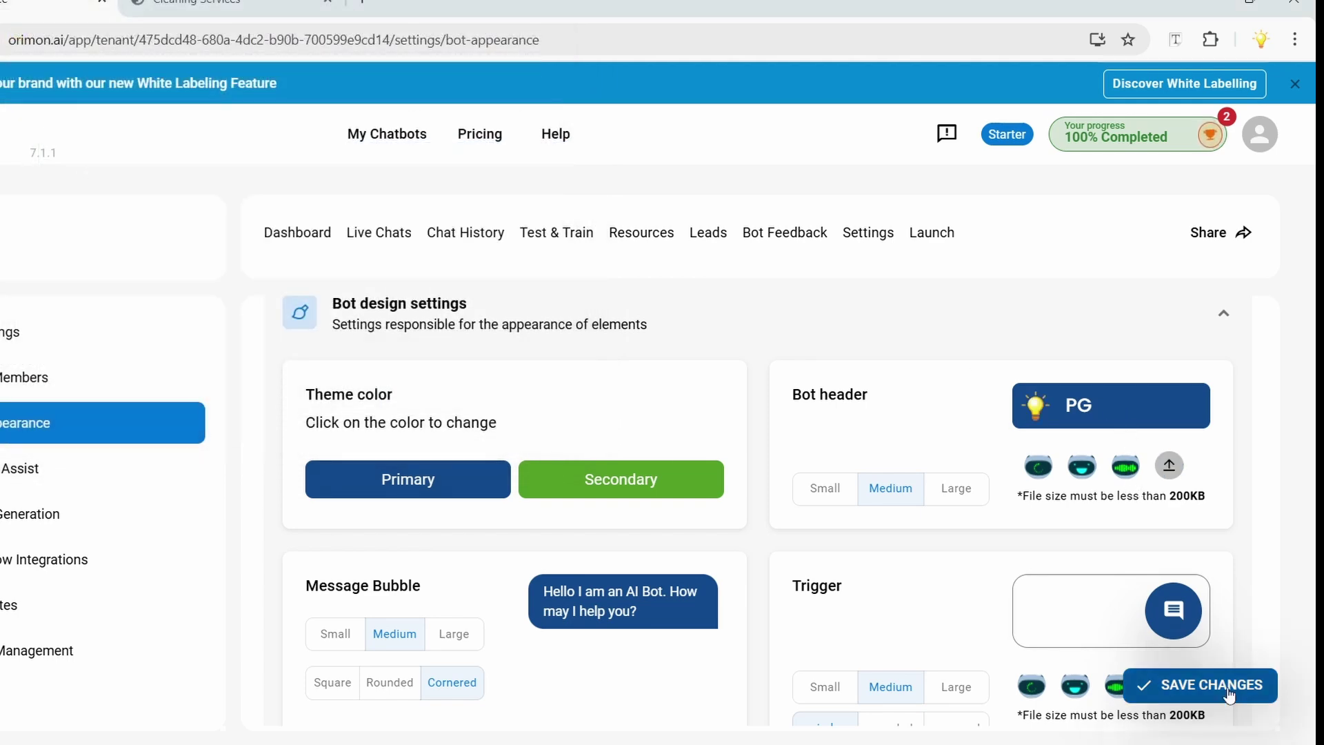
left_click(1149, 694)
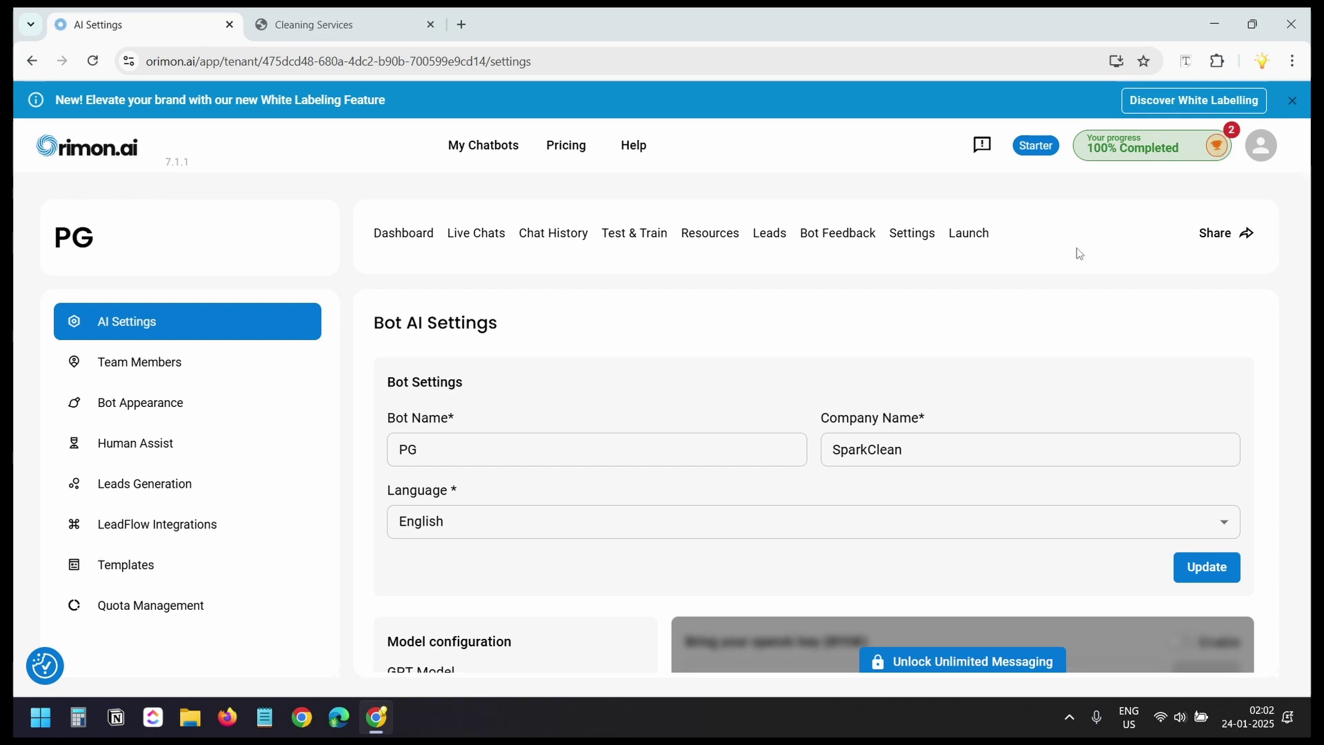
- Open the launch channels and review the Website embed code and the WordPress integration steps
left_click(973, 238)
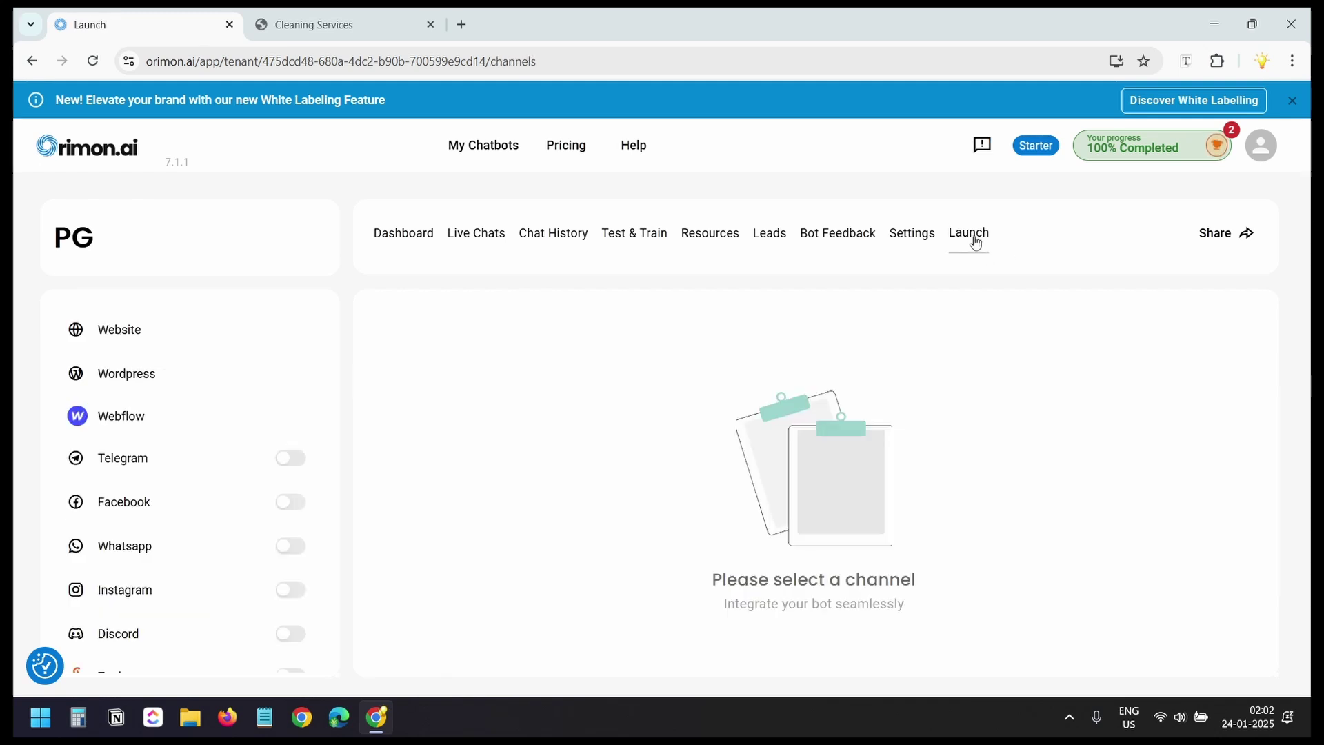
left_click(189, 335)
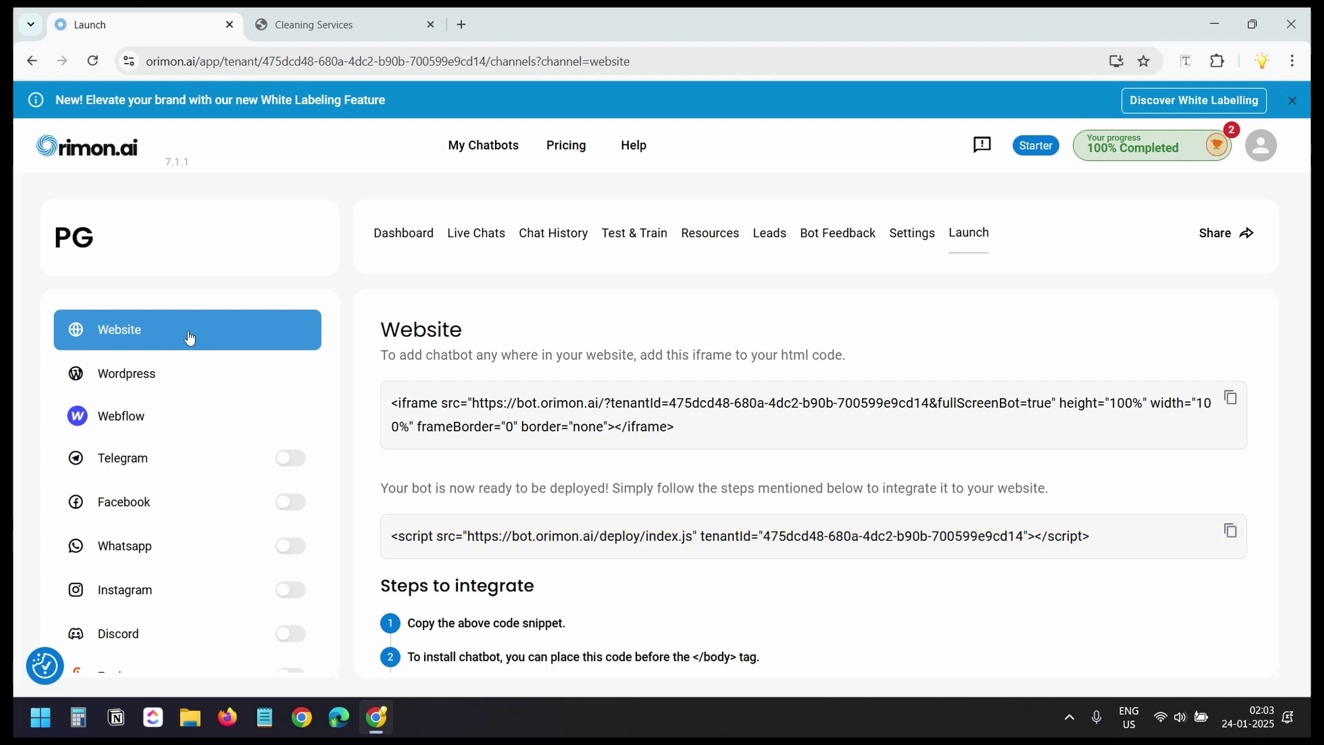
left_click(148, 379)
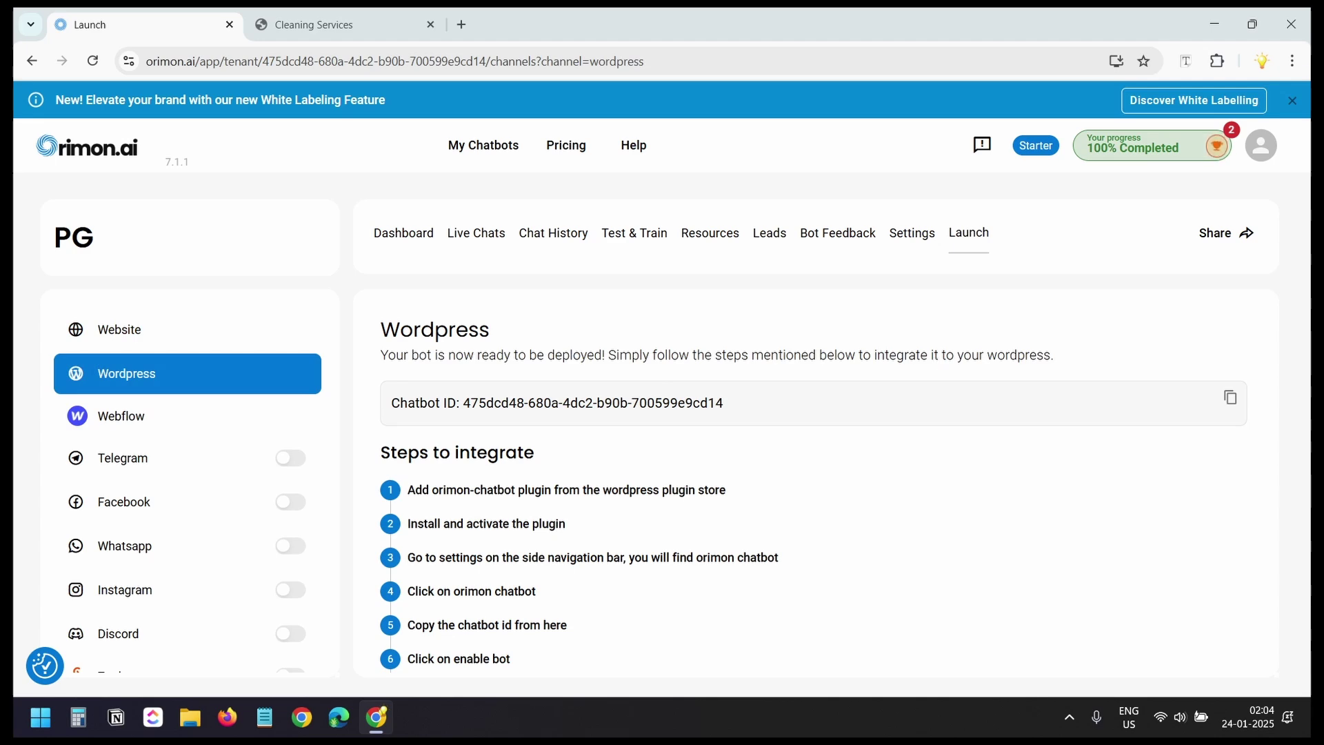
- Switch to the Cleaning Services WordPress site and open the Add Plugins page from its dashboard
key("ctrl+Tab")
mouse_move(103, 97)
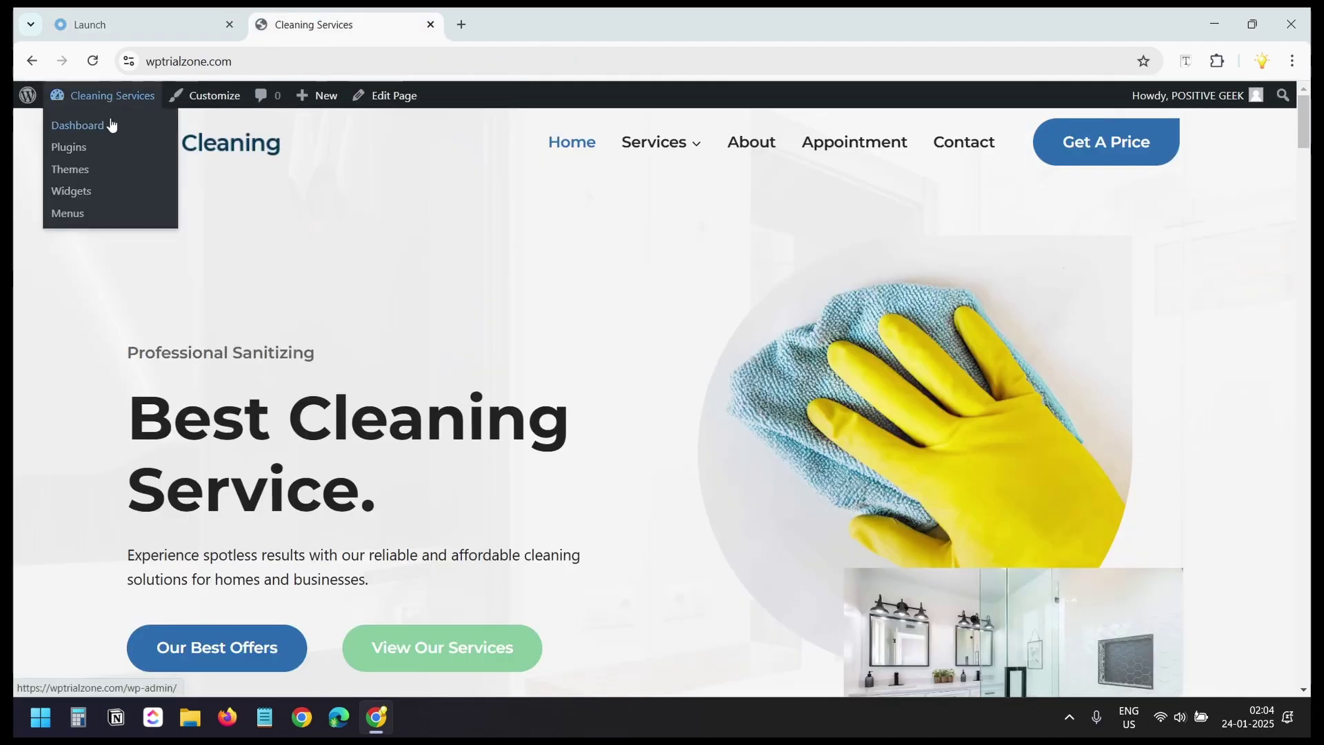
left_click(109, 131)
mouse_move(80, 394)
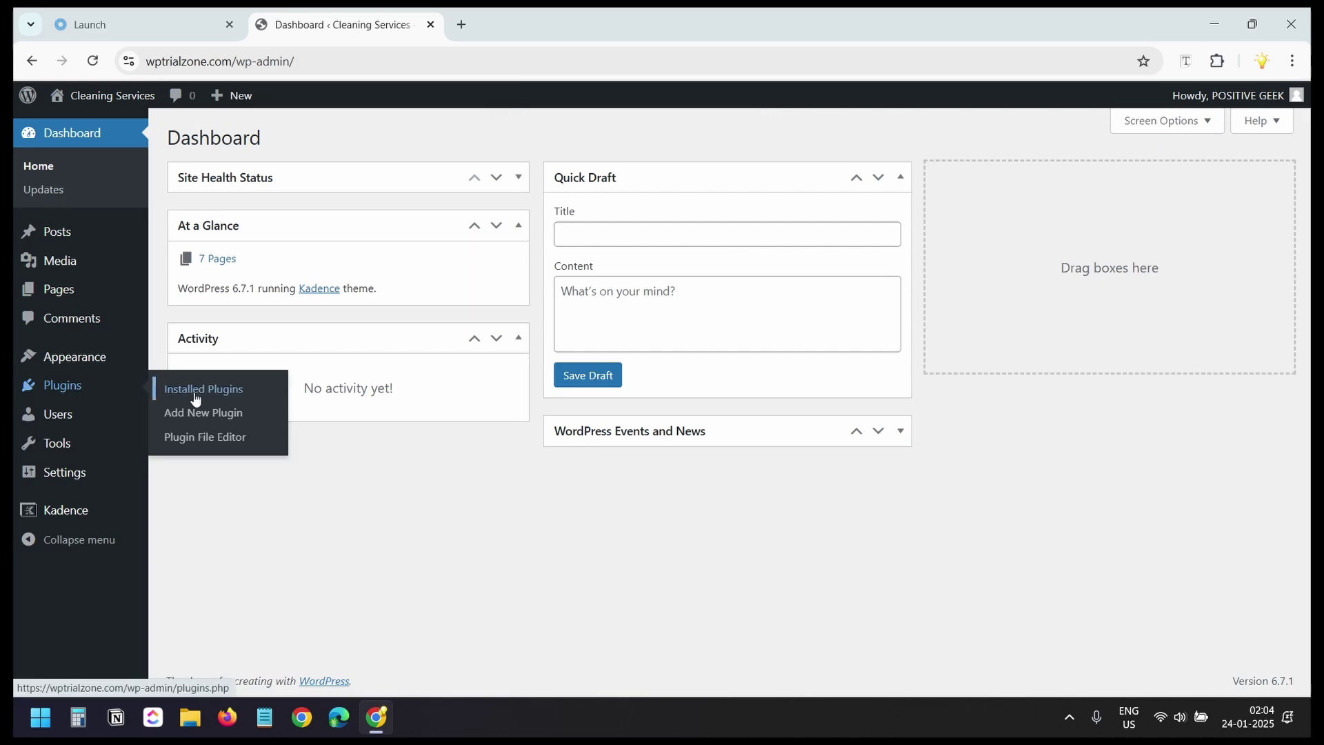
left_click(211, 413)
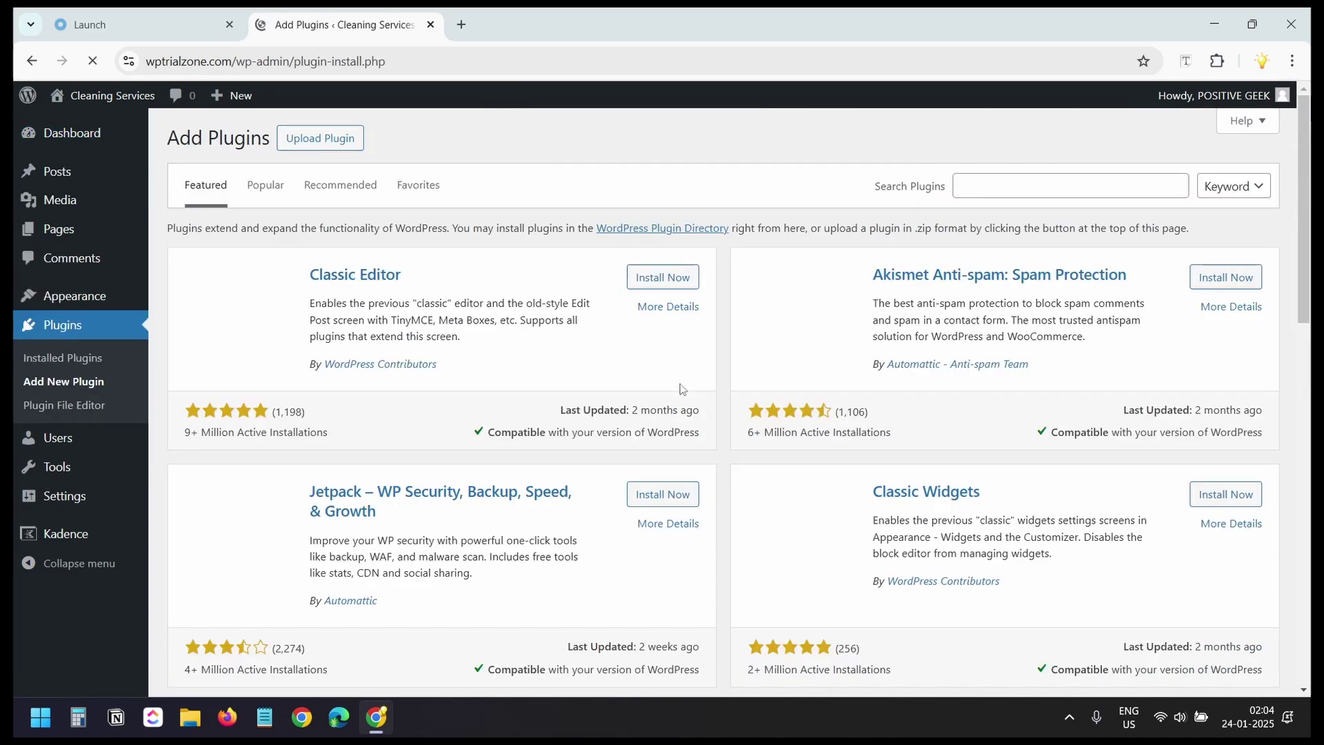
- Search the plugins for "orimon chatbot" and open the Orimon Chatbot plugin's settings page
left_click(1082, 186)
type("orimon c")
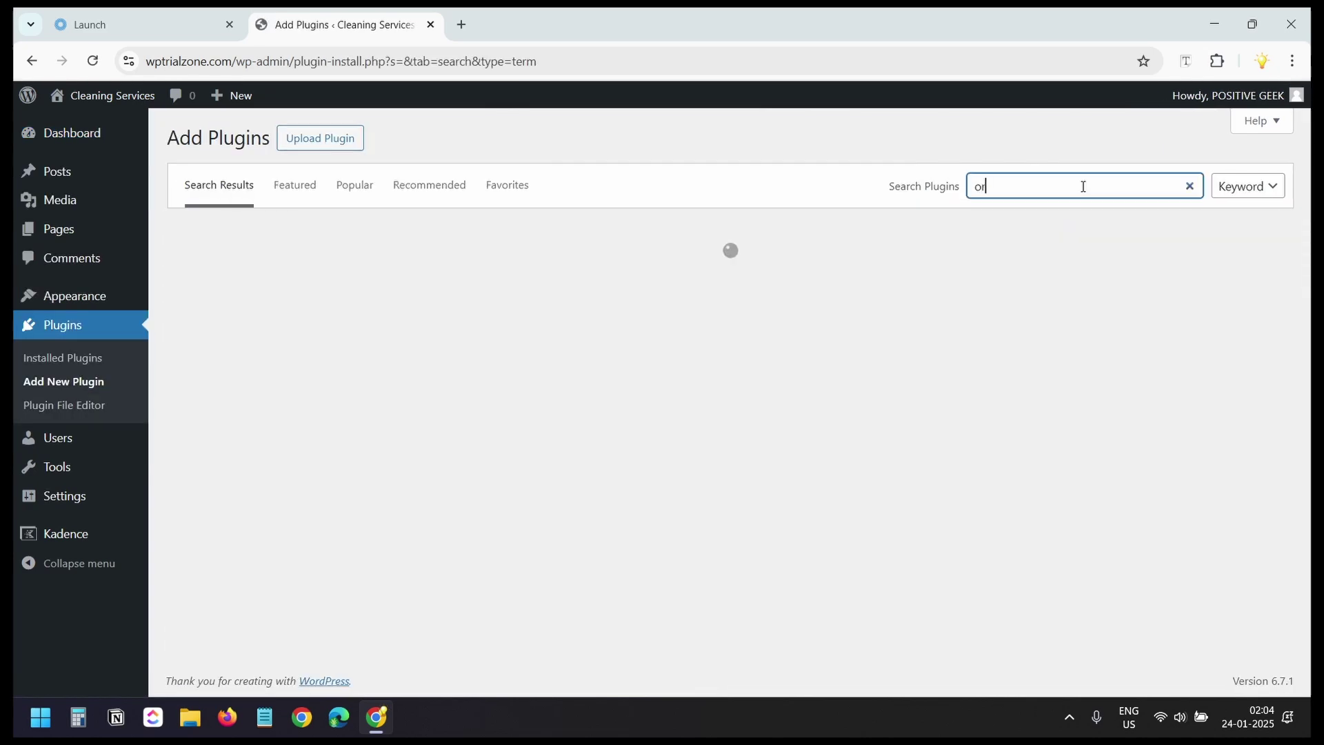
type("hatbot")
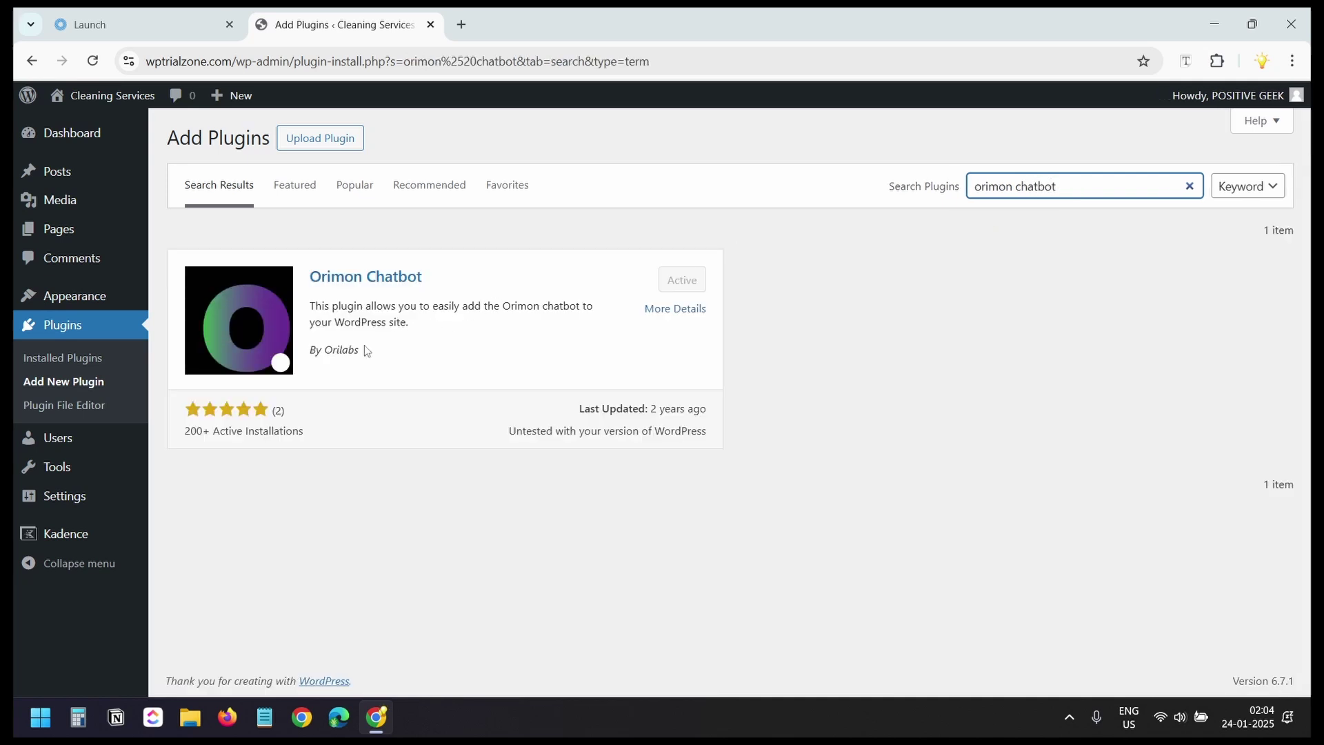
mouse_move(86, 510)
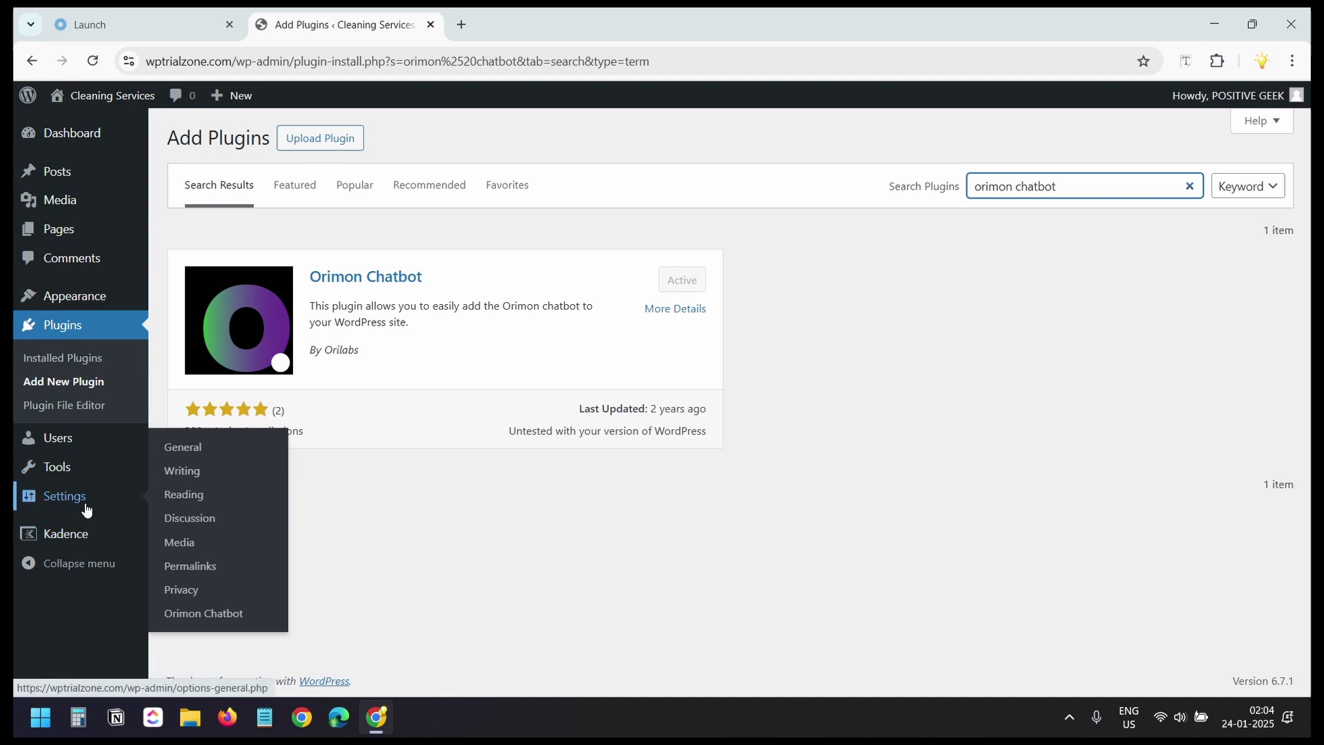
left_click(241, 623)
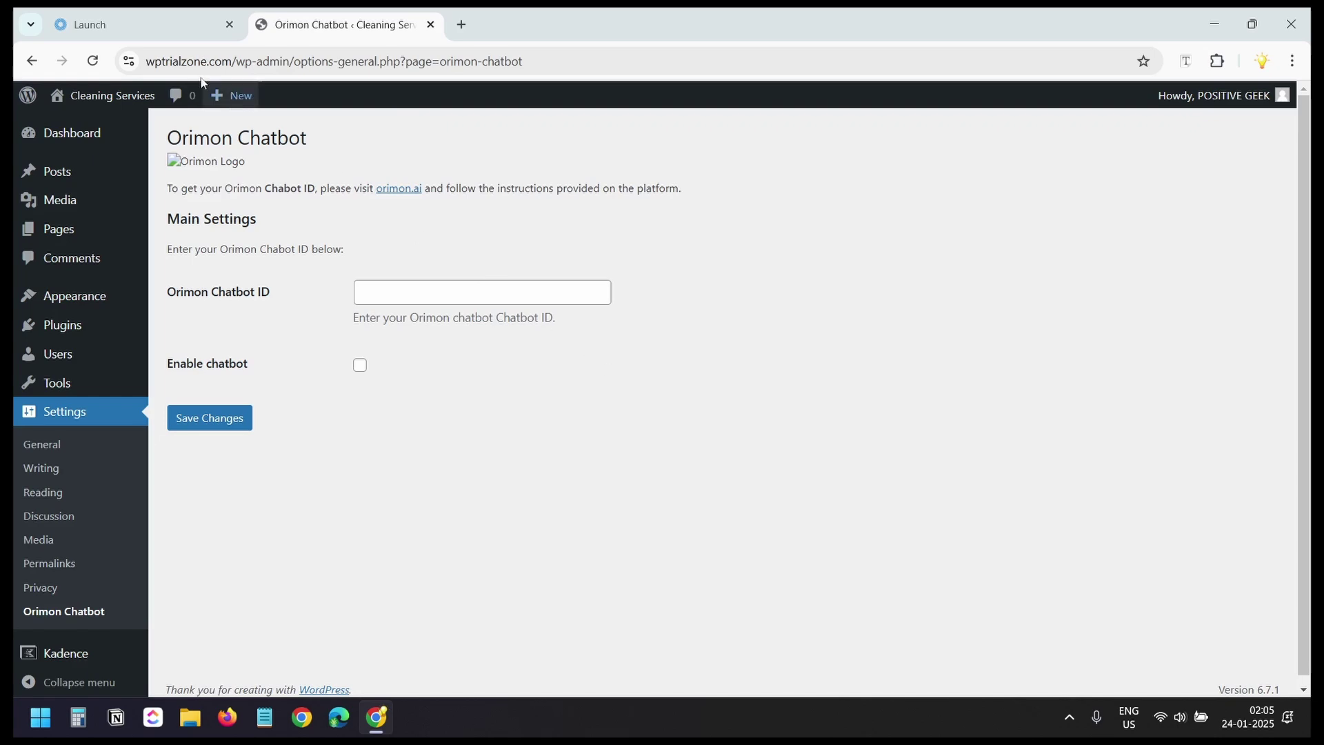
- Switch back to the Orimon launch page and copy the Website channel's script embed code
left_click(138, 24)
key("ctrl+Tab")
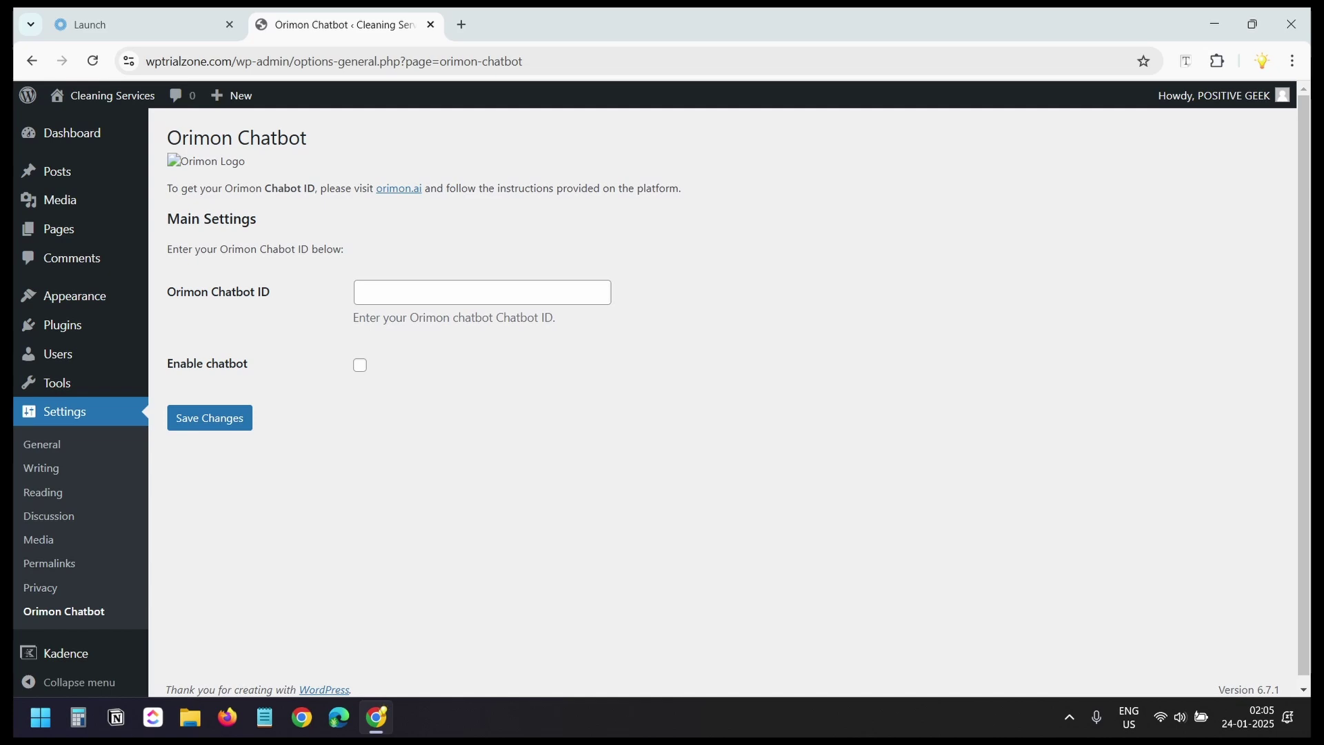
left_click(138, 25)
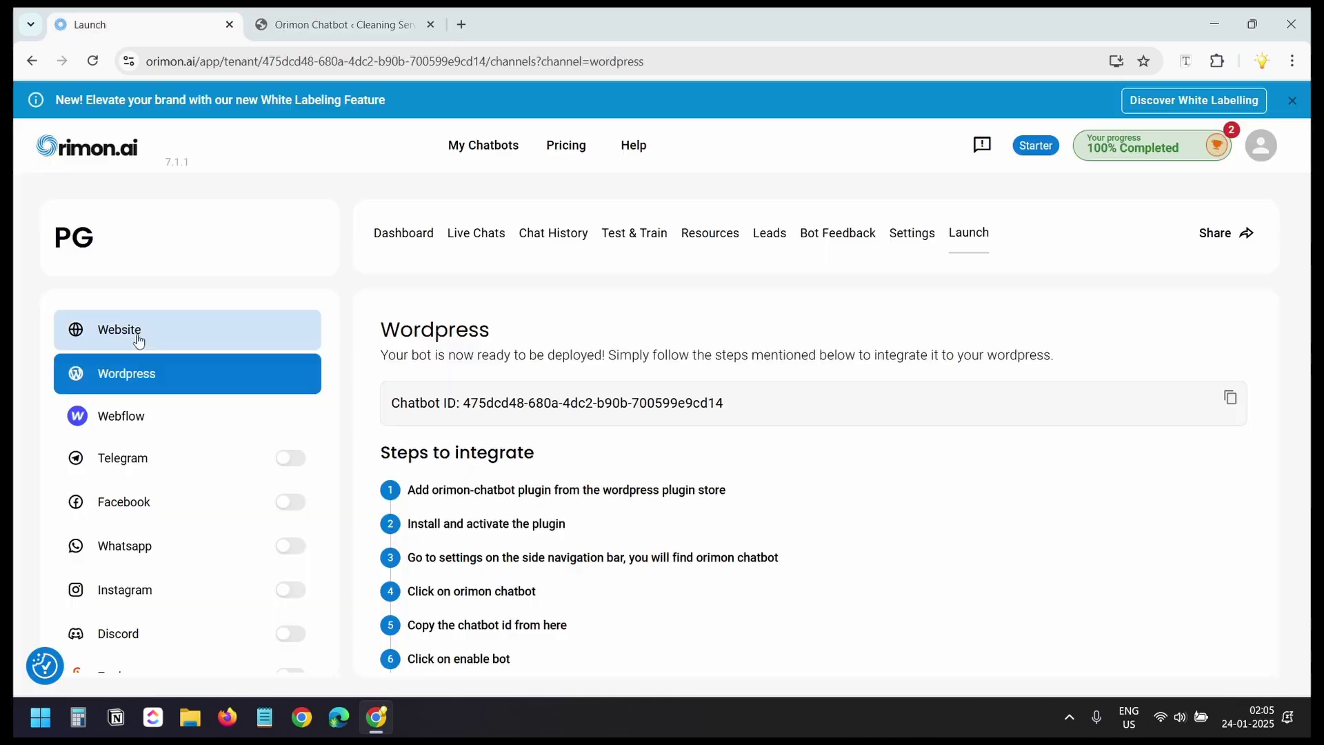
left_click(138, 337)
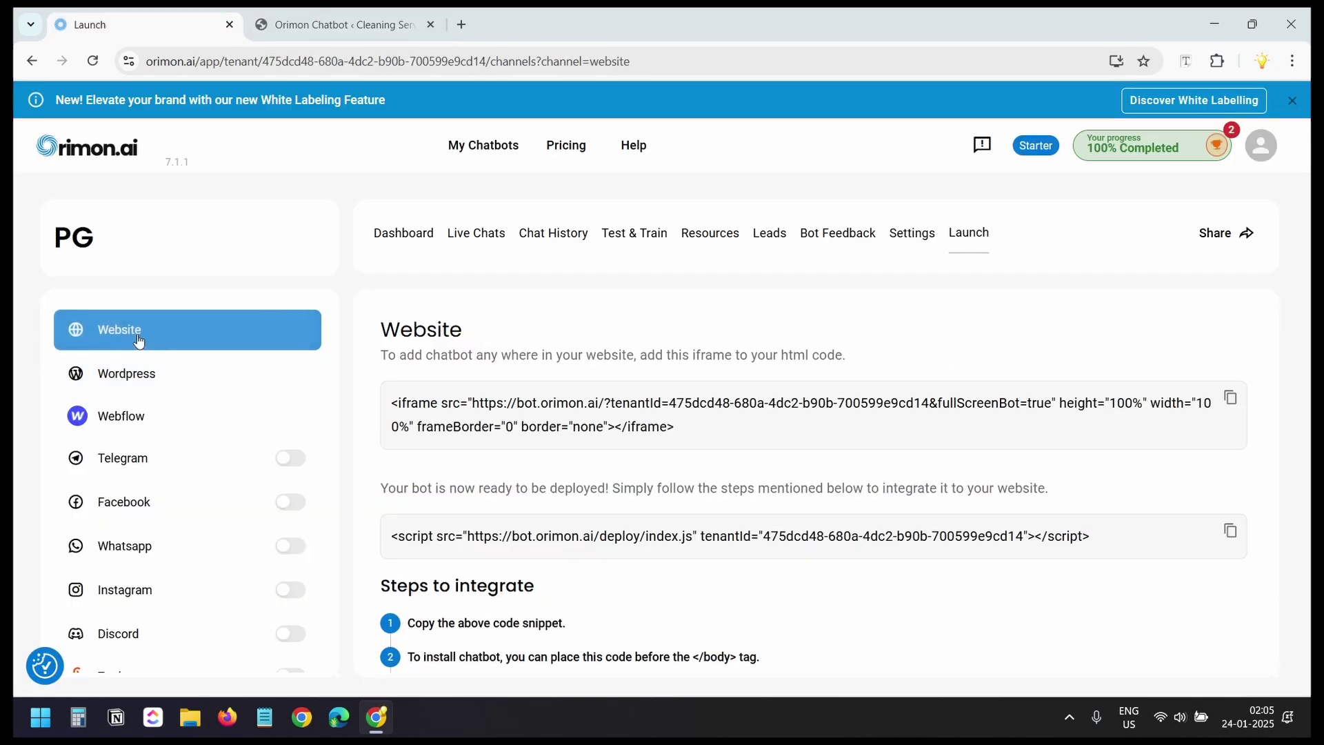
left_click(1231, 531)
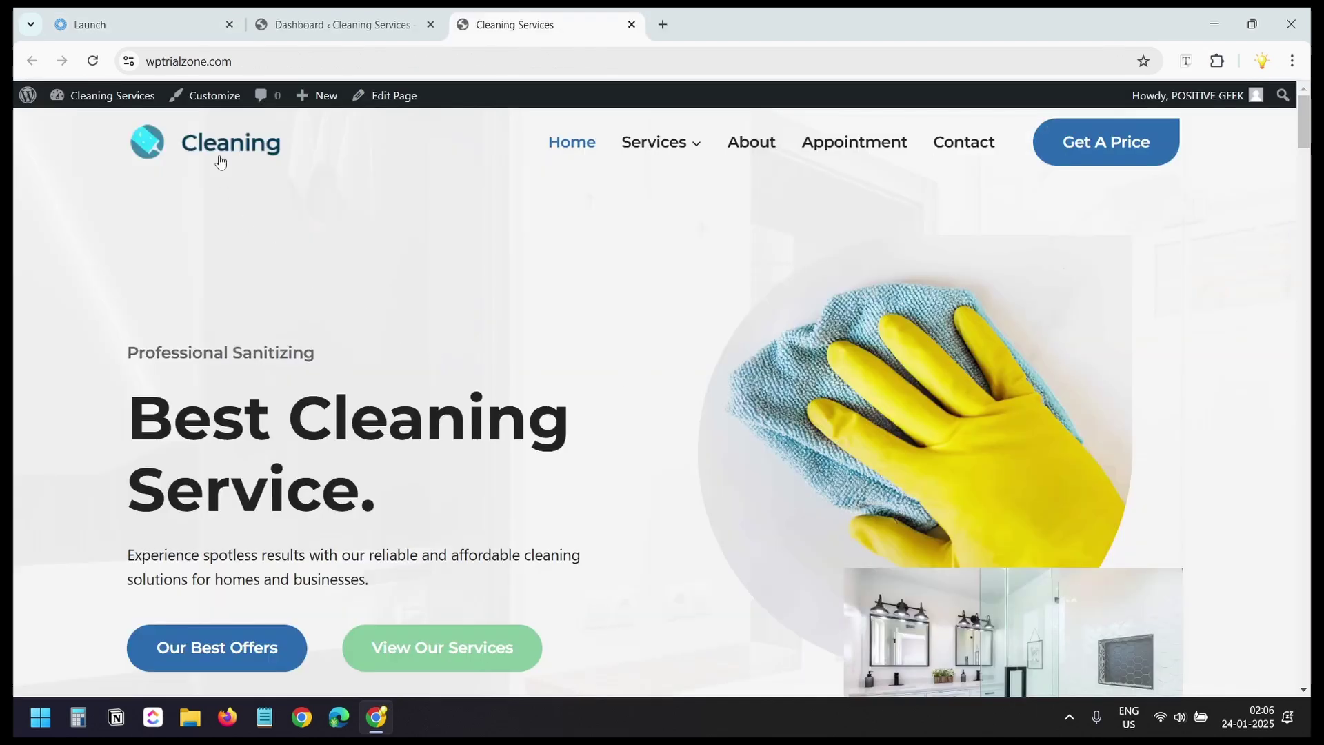
- Customize the Cleaning Services site's footer by adding Widget 5 to the middle row beside Footer Navigation, and open the widget's settings
left_click(213, 102)
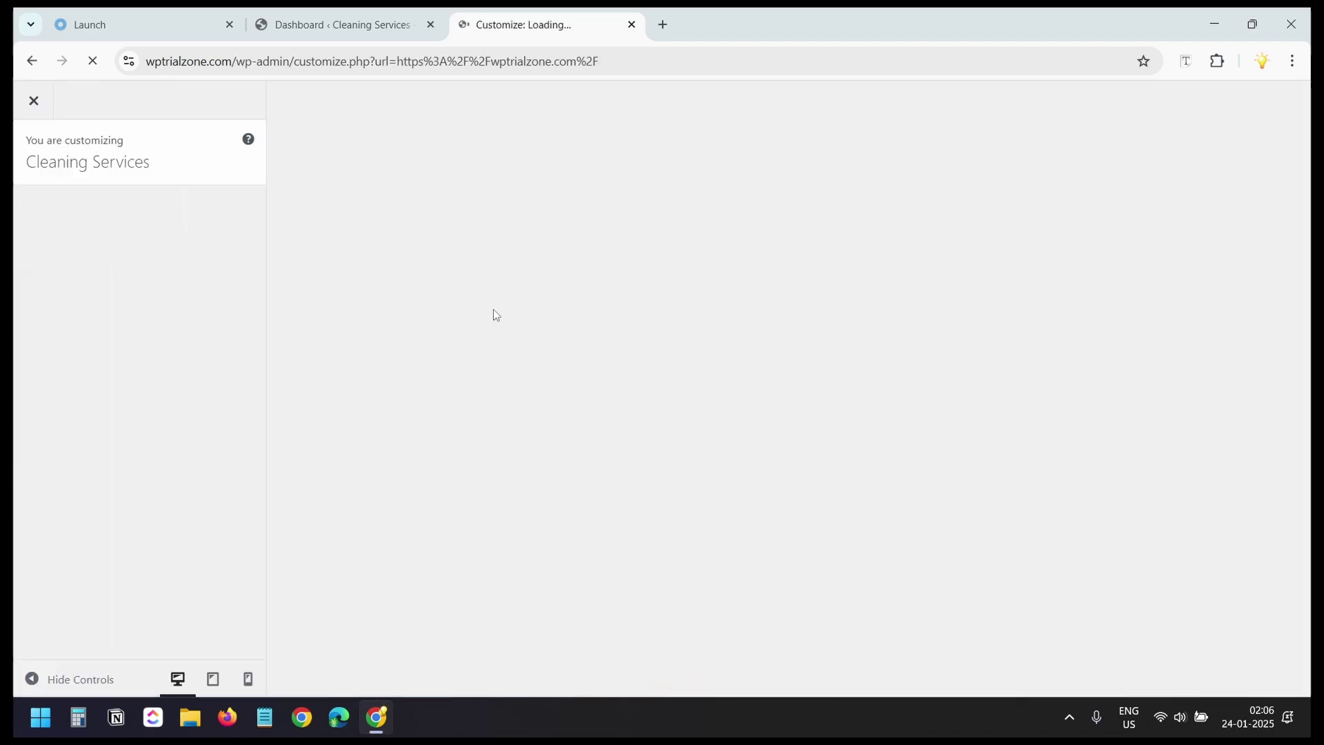
left_click(181, 408)
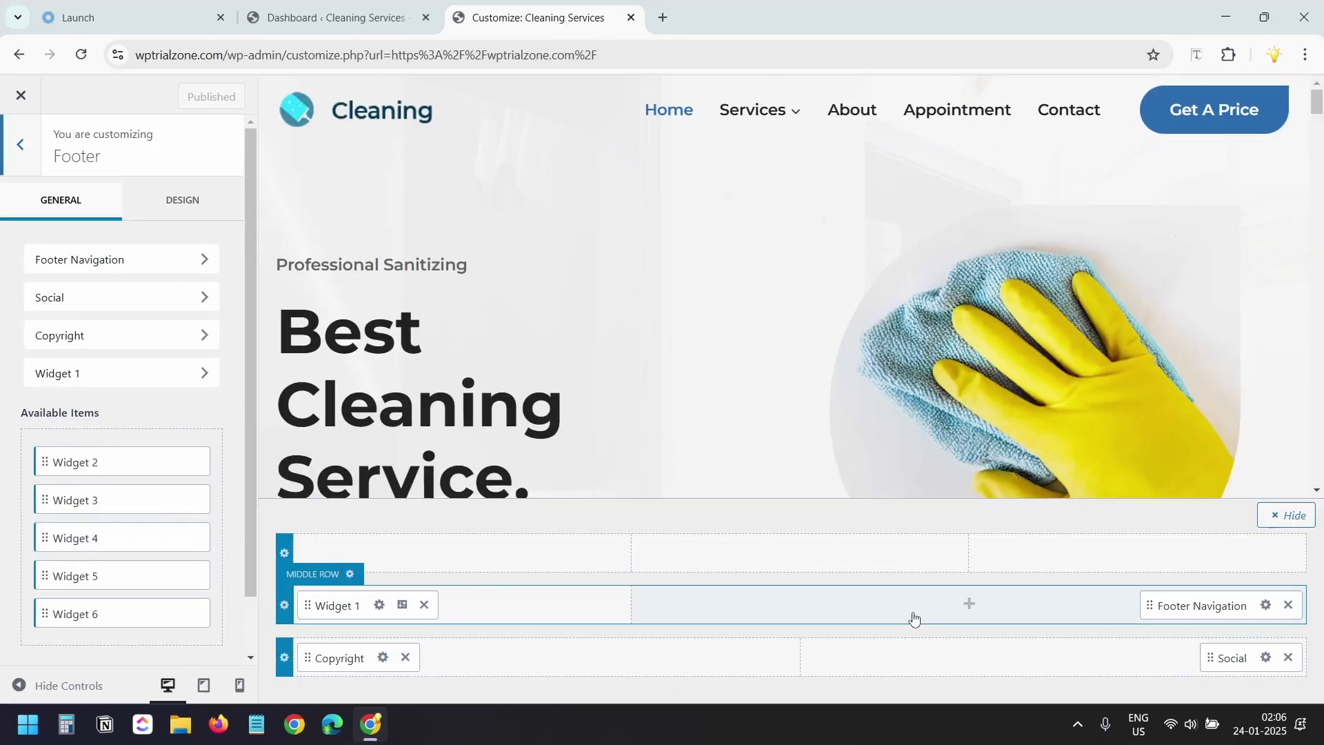
left_click(969, 606)
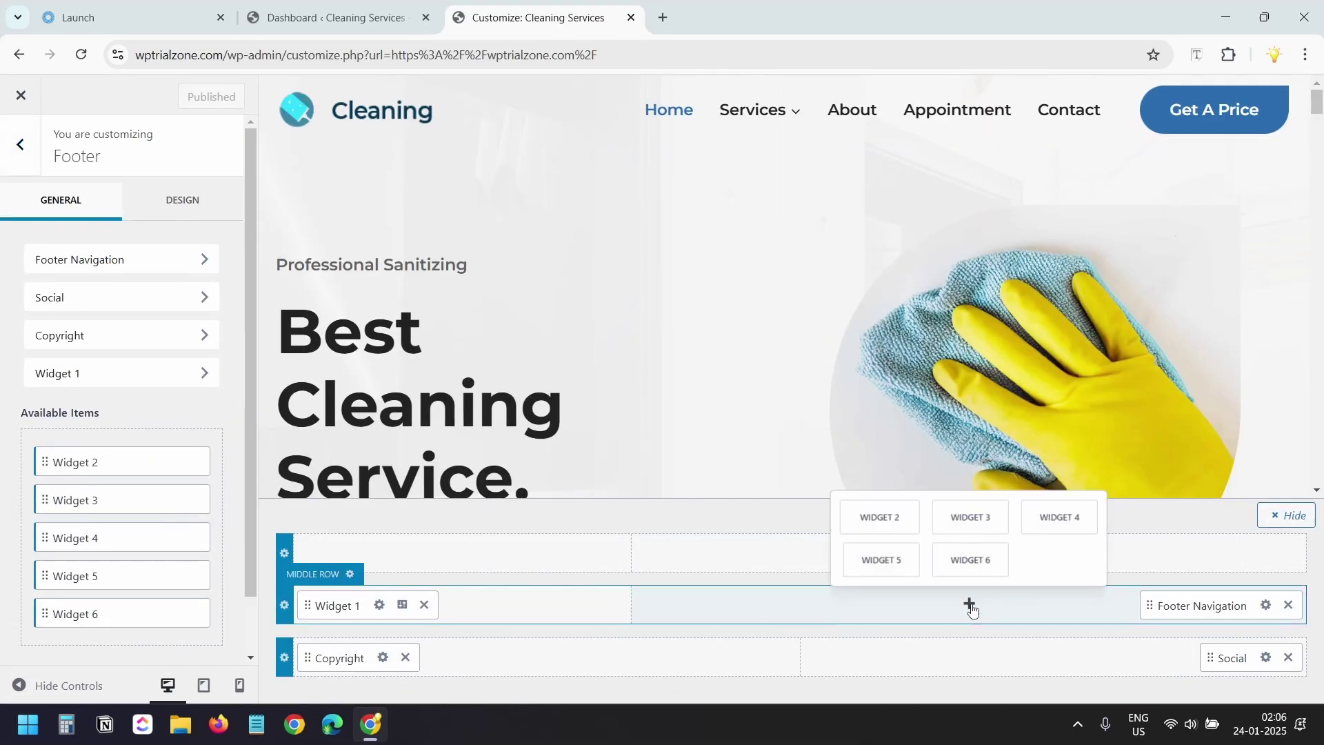
left_click(892, 570)
left_click_drag(1207, 607, 1078, 617)
left_click(1074, 607)
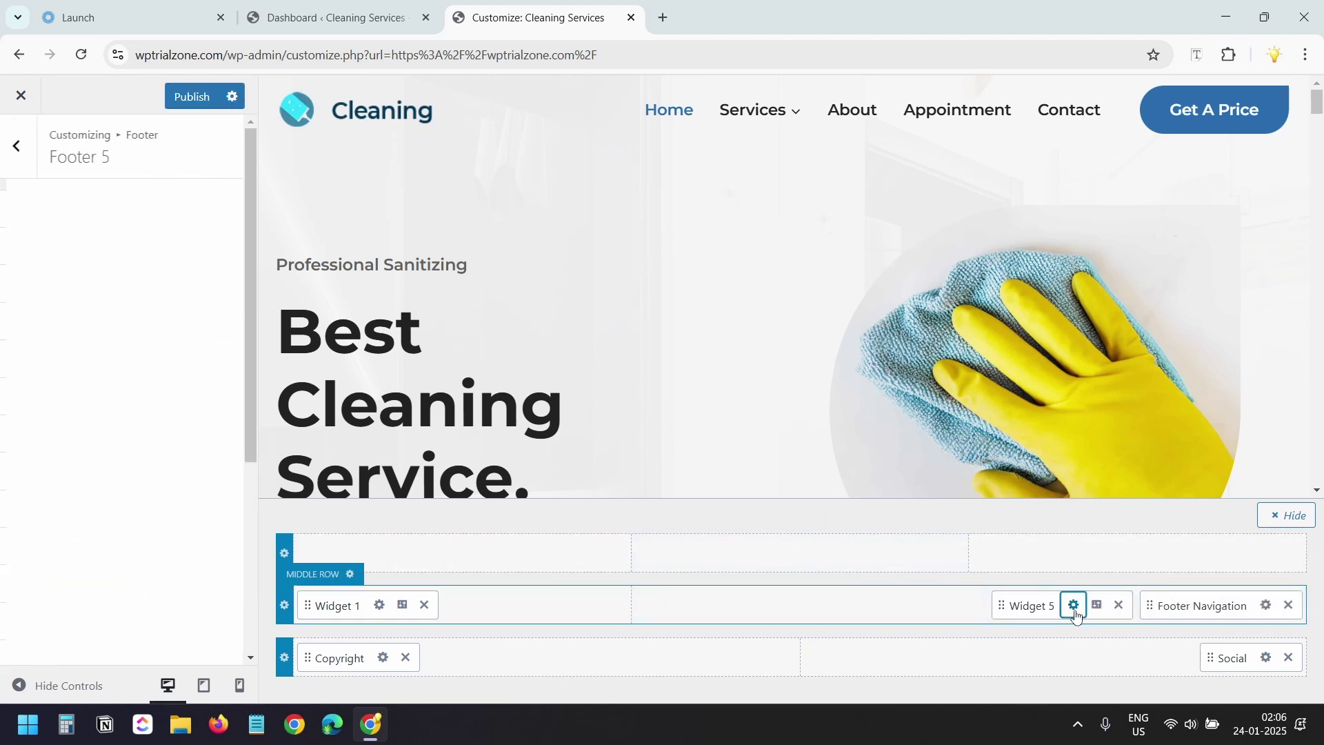
- Add a Custom HTML block containing the copied Orimon script to Footer 5, publish the change and close the customizer
left_click(133, 312)
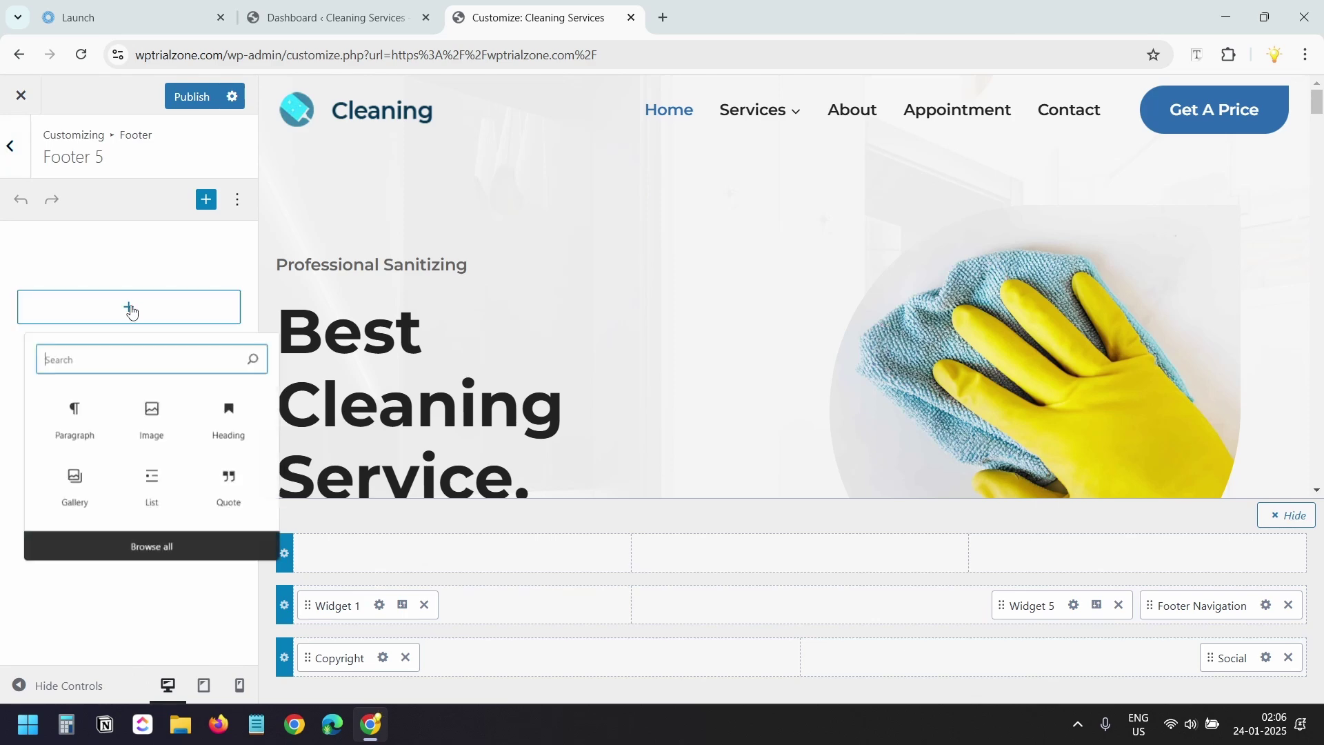
type("html")
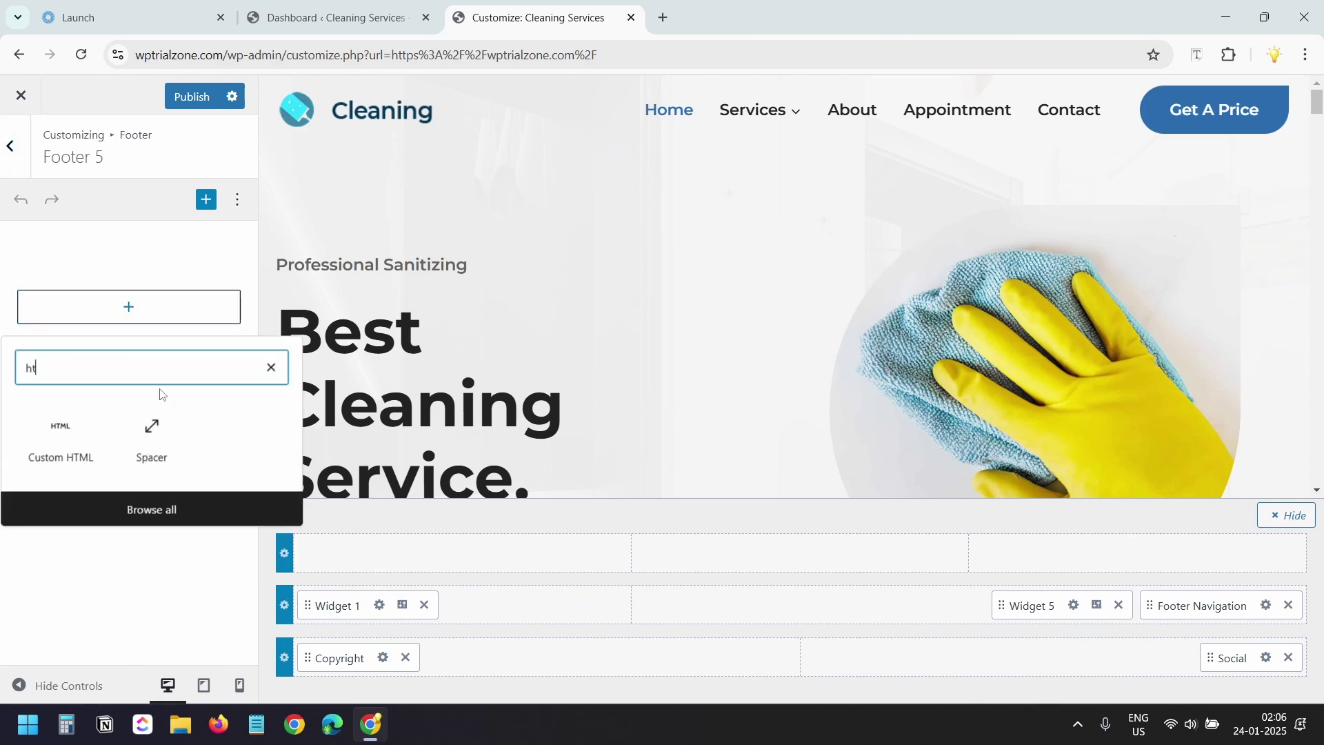
left_click(54, 424)
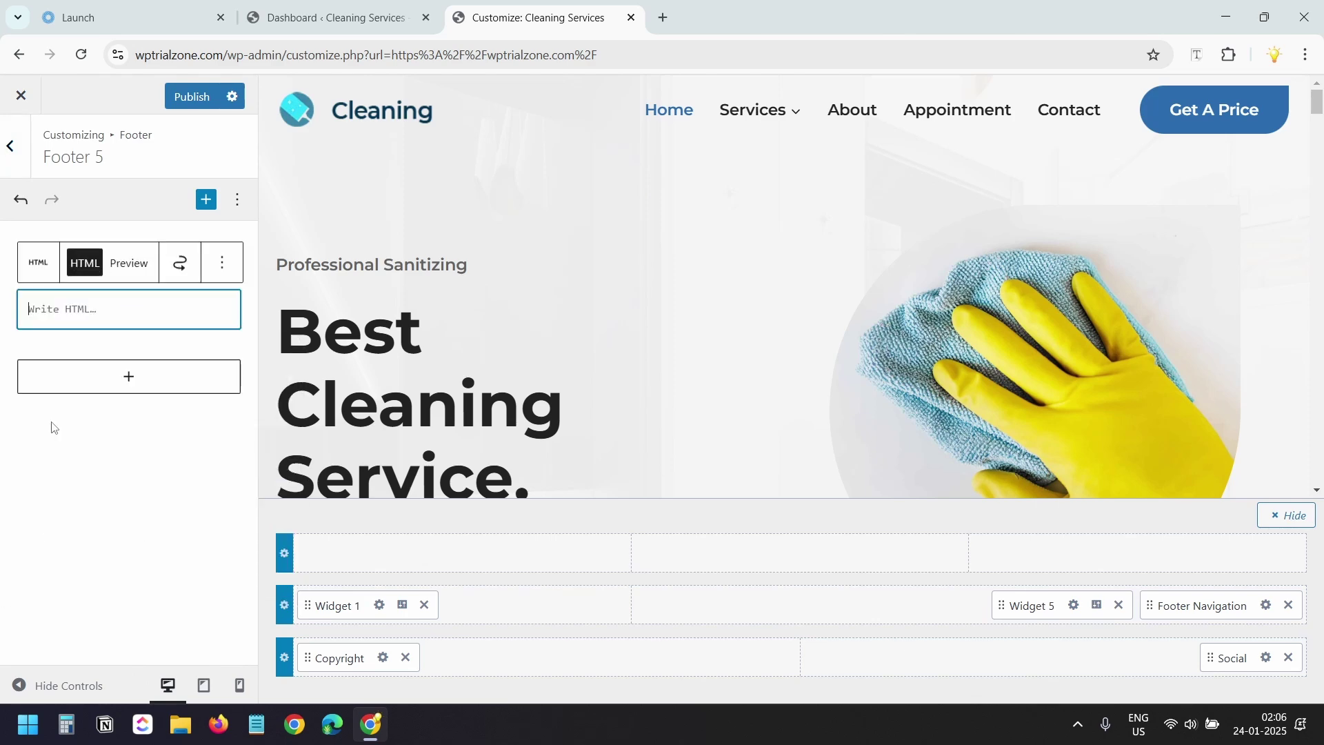
right_click(90, 313)
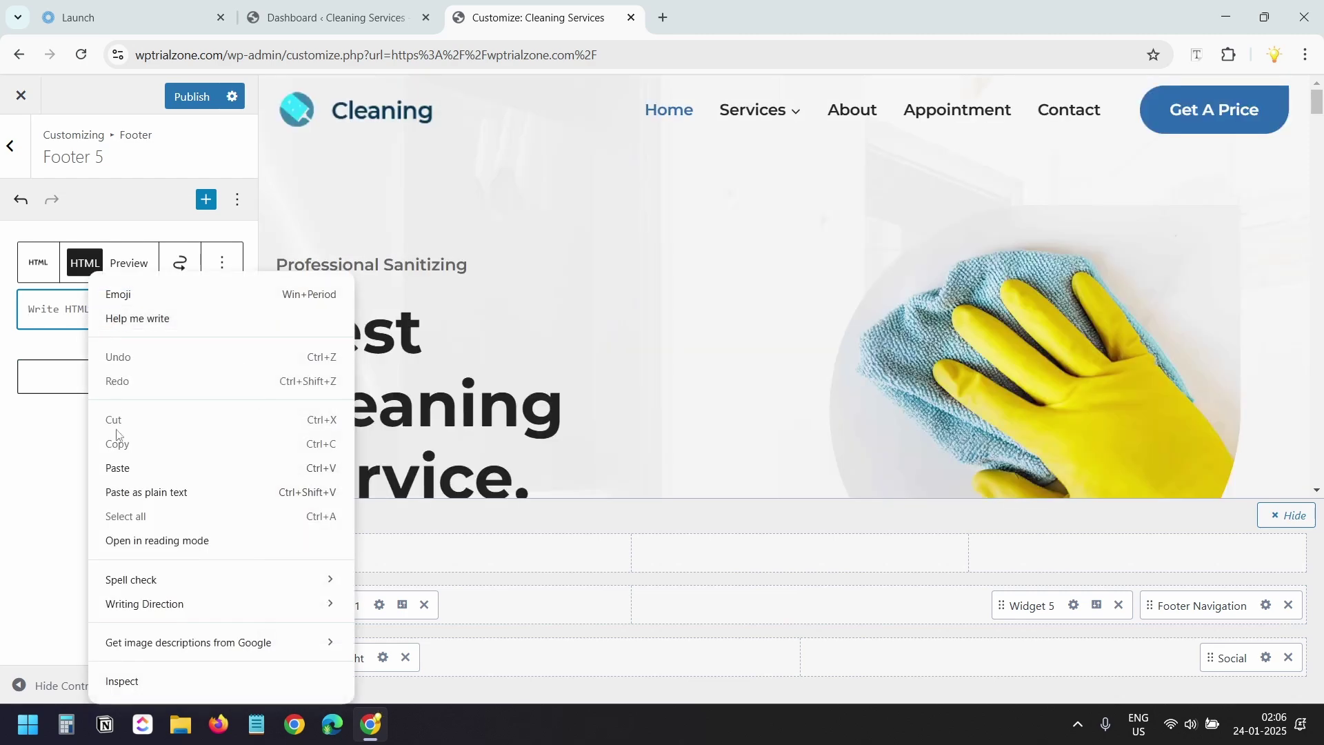
left_click(116, 467)
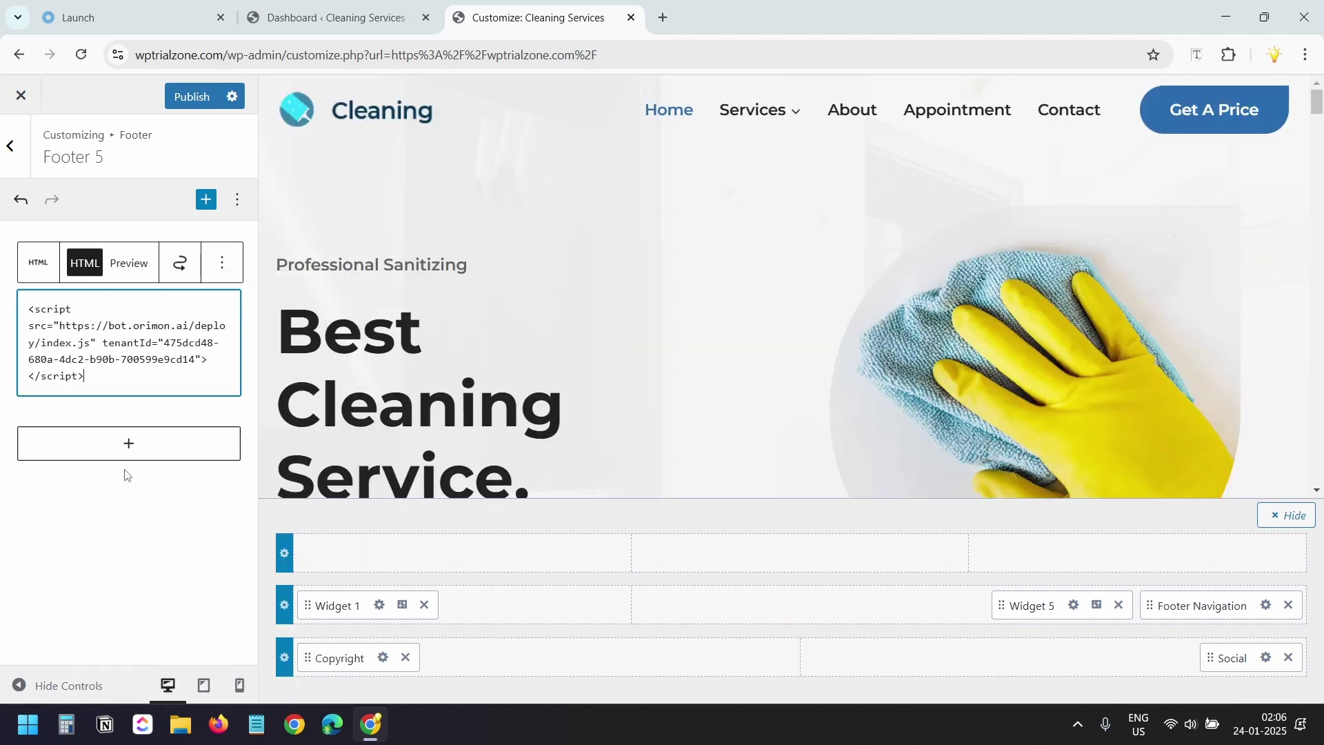
left_click(189, 100)
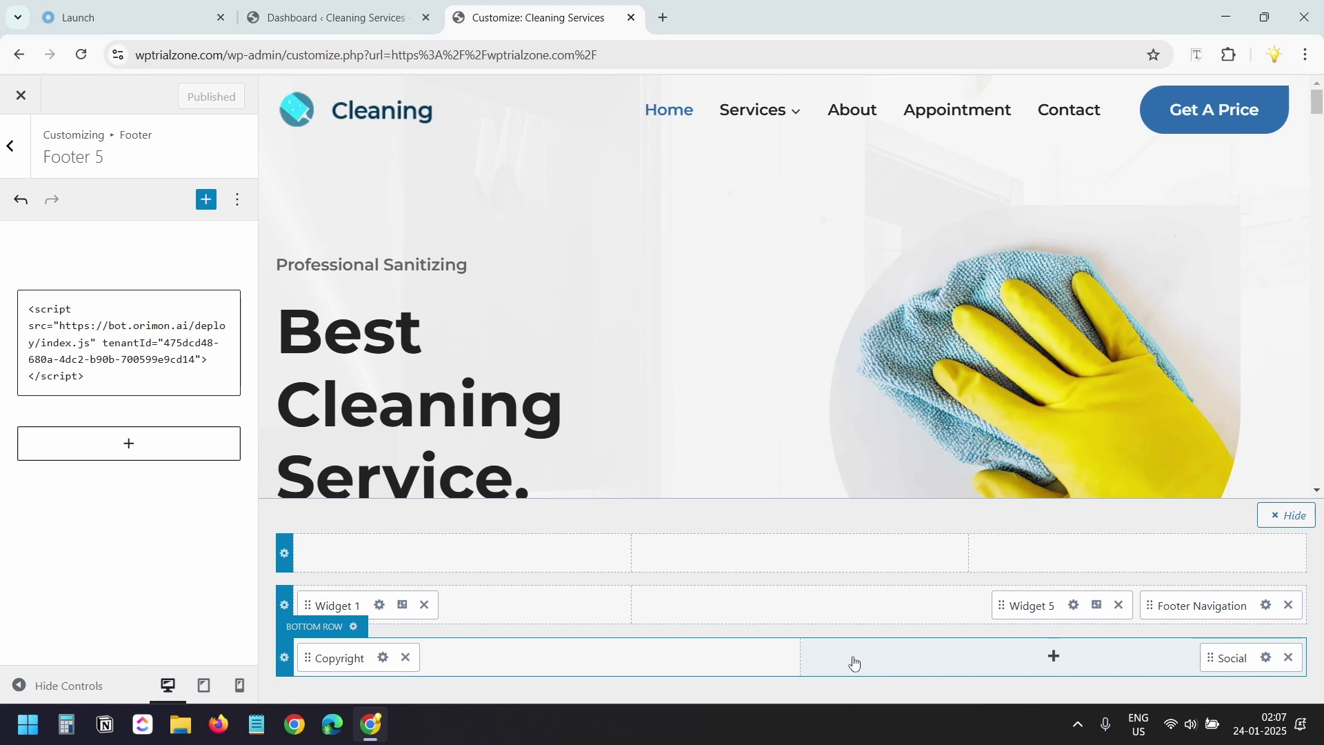
left_click(22, 96)
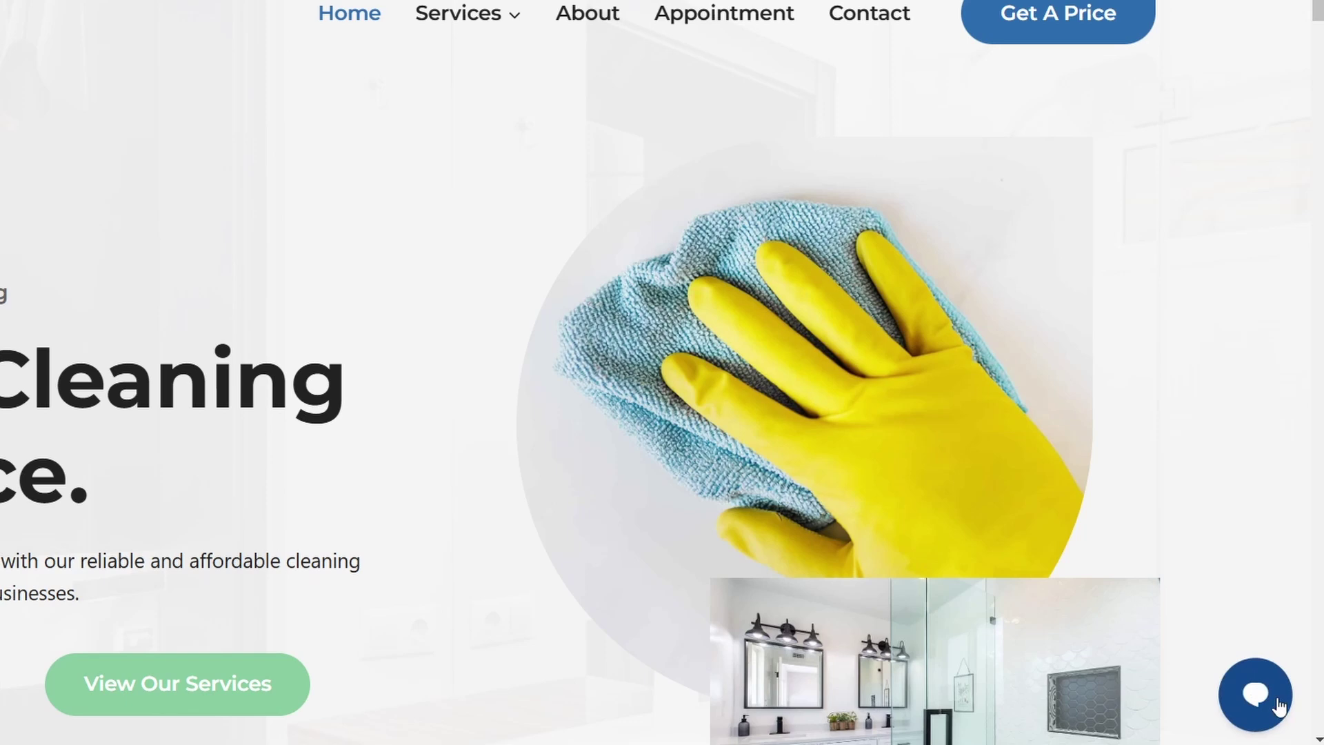
- Start a conversation with the chatbot on the live site and ask "Can you book an appointment for me?"
left_click(1282, 666)
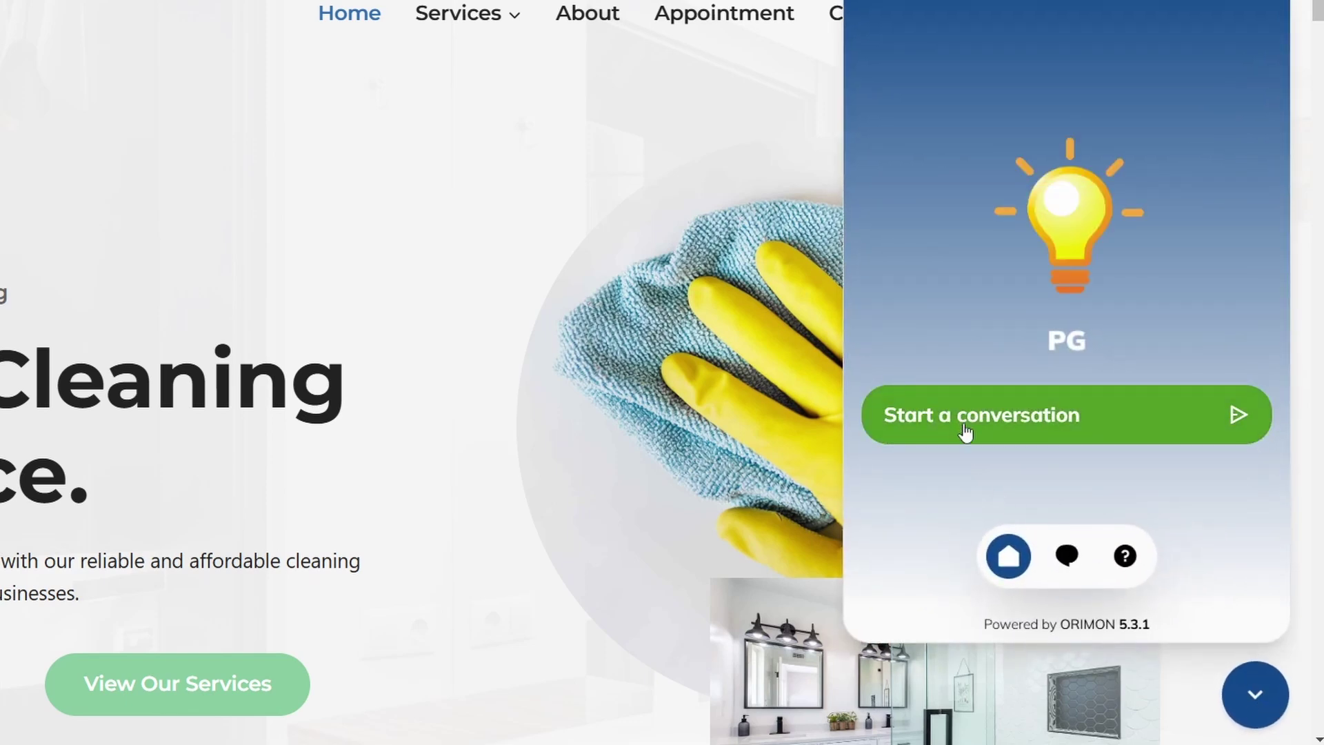
left_click(964, 430)
left_click(951, 576)
type("Can you book an appointment for me?")
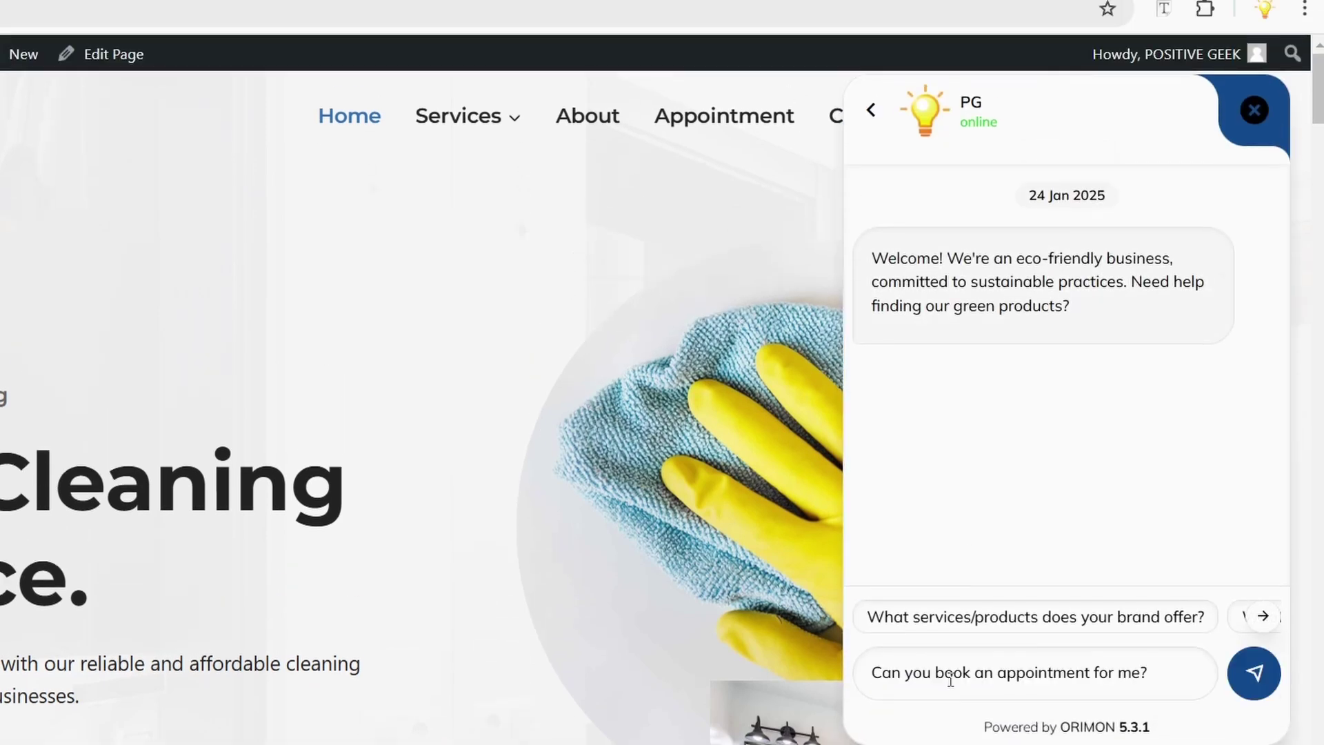
key("Return")
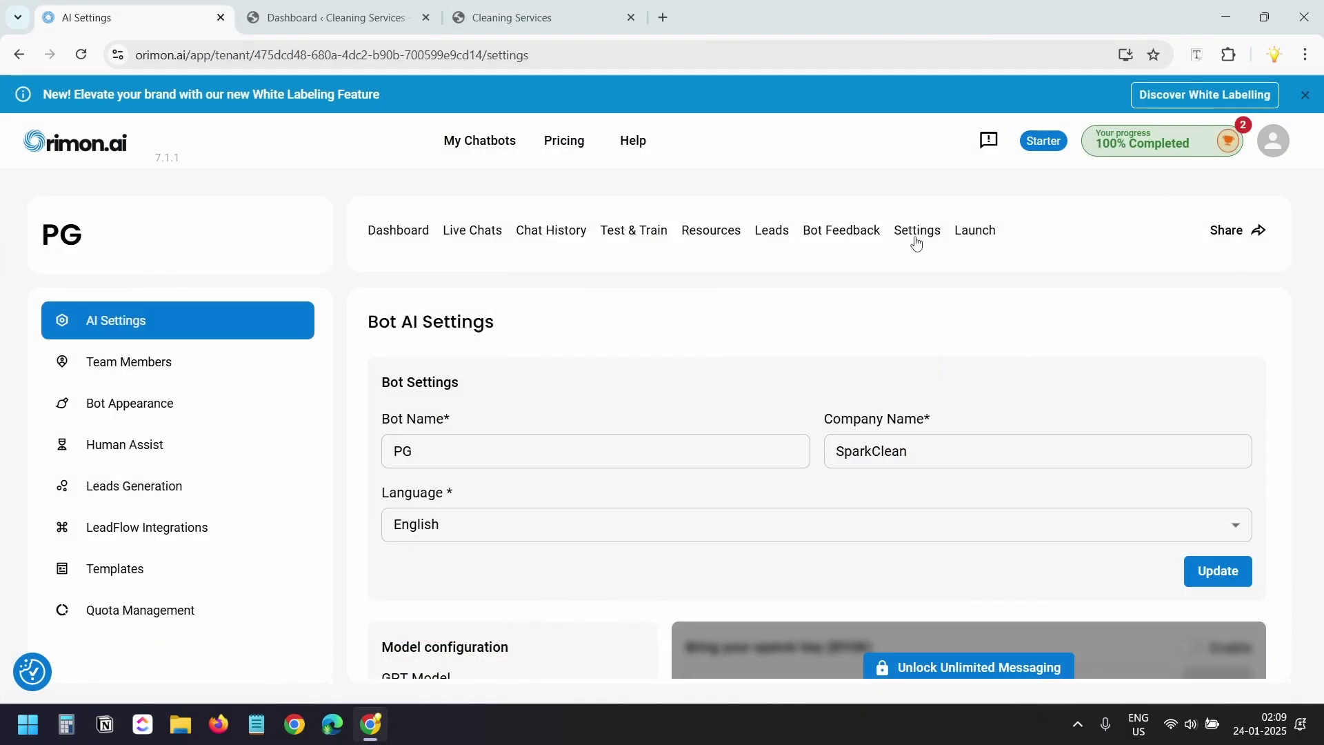
- Review the team members list in the PG bot's settings
left_click(179, 369)
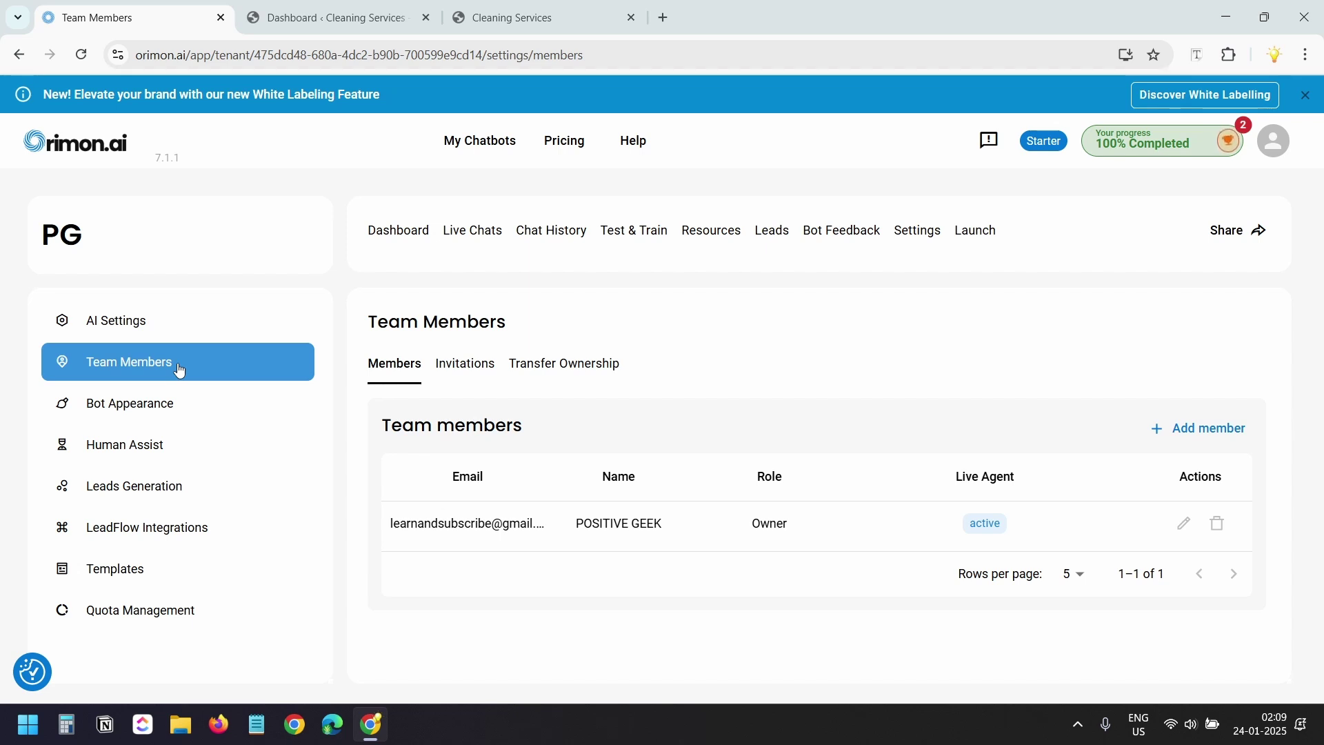
scroll(179, 371, "down", 1)
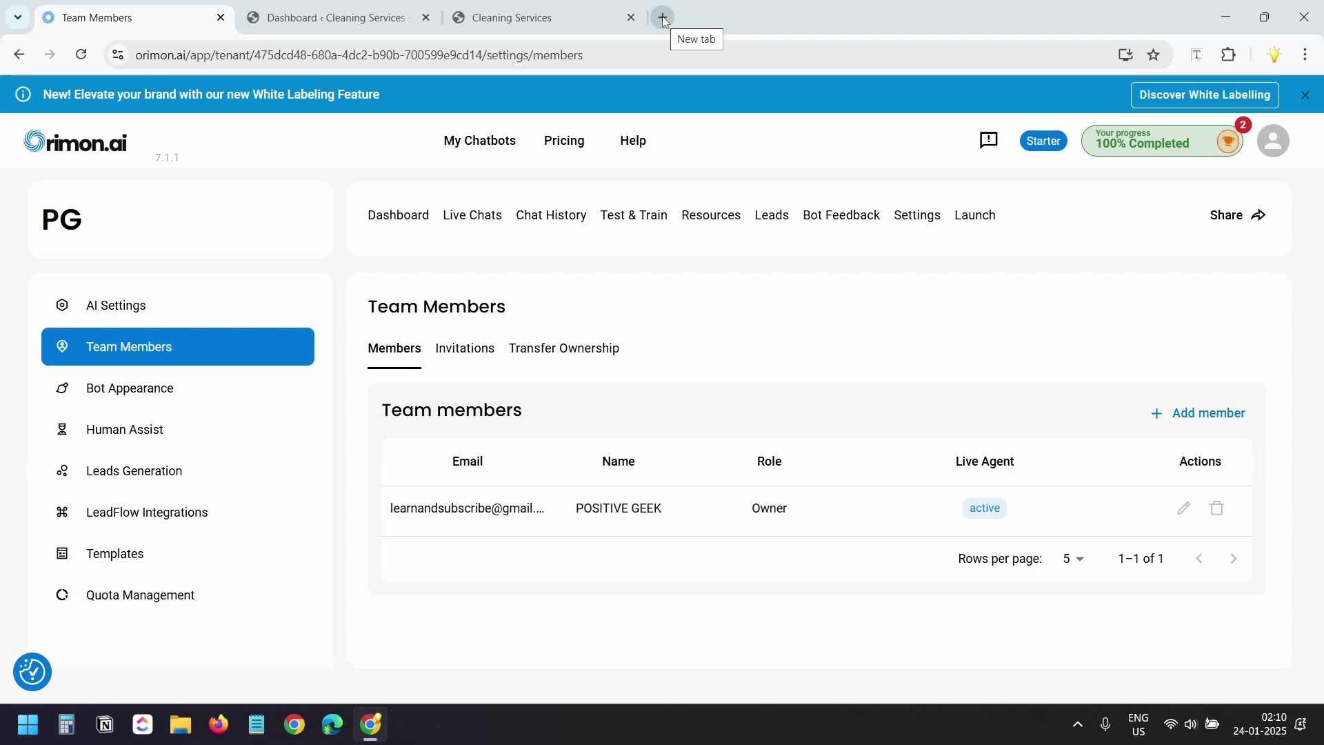
- Open the My Store site at testntry.com in a new tab and look through its home page products
left_click(665, 17)
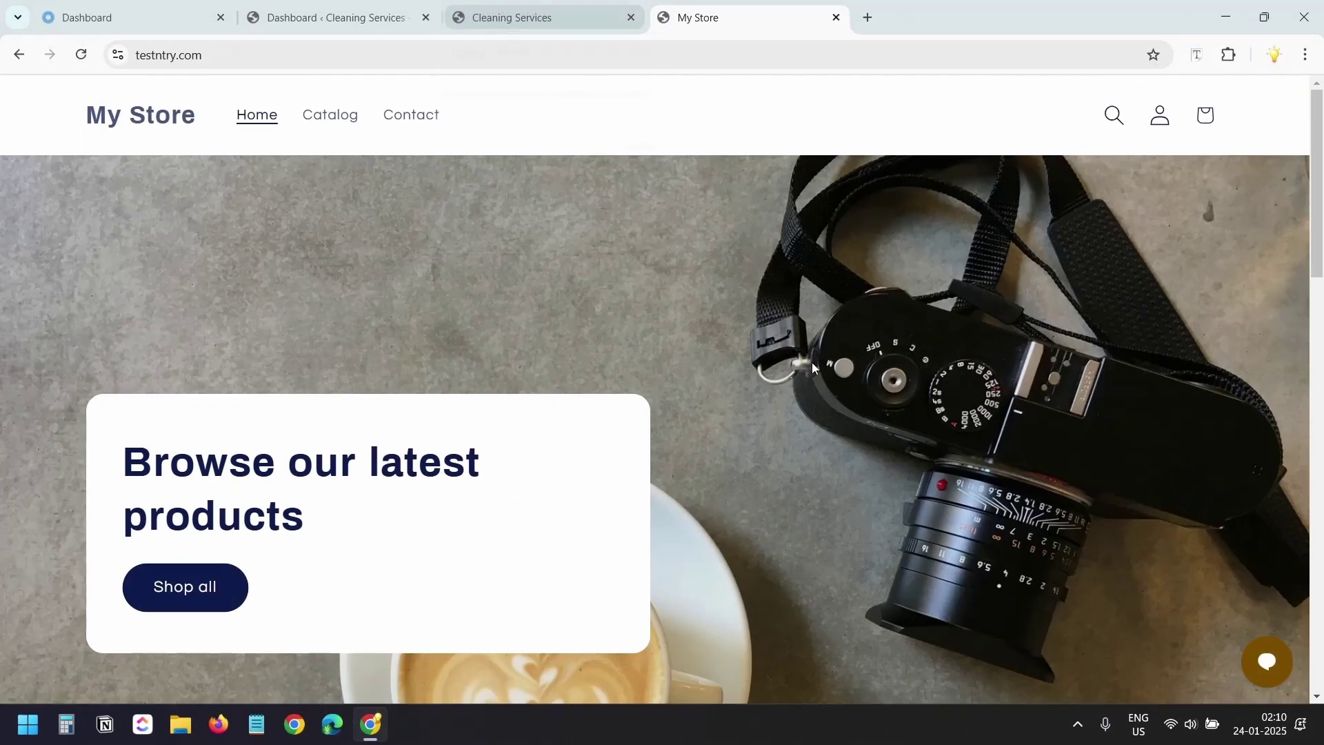
scroll(813, 362, "down", 10)
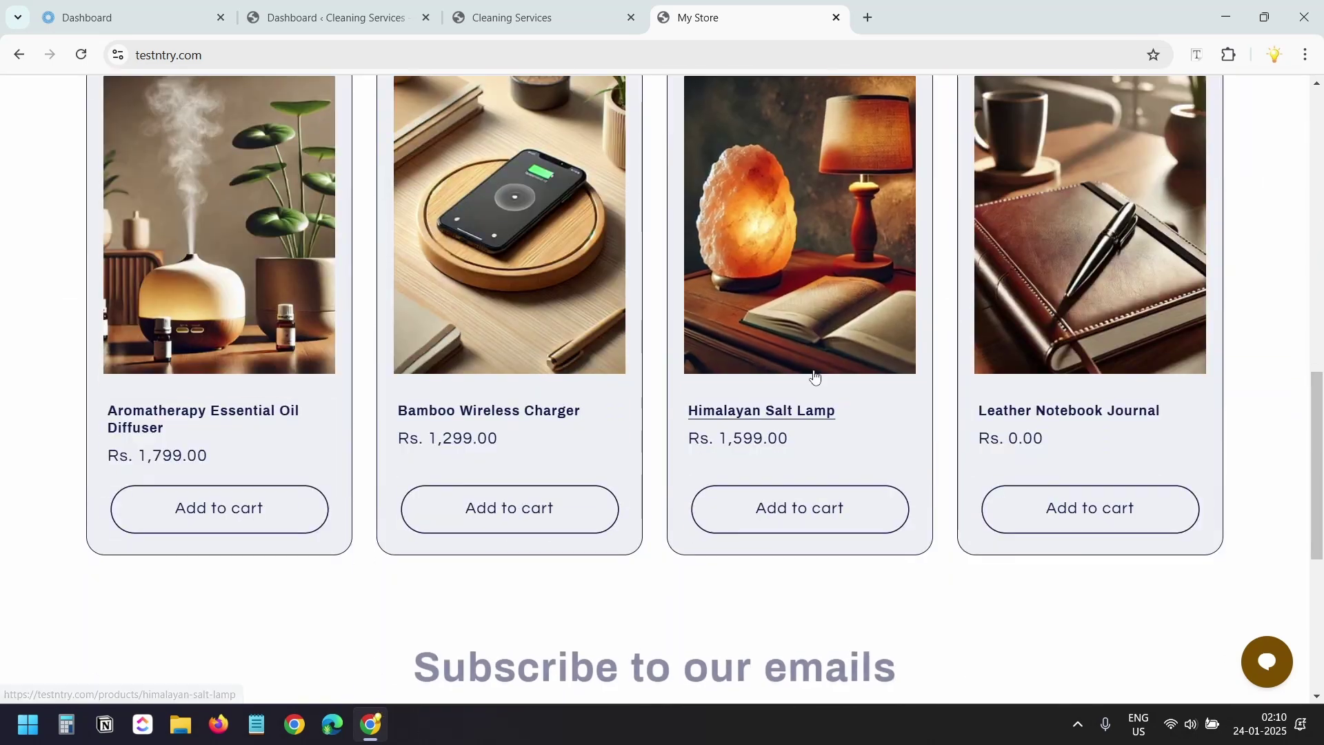
scroll(809, 371, "up", 10)
- Switch to the Orimon bot's resources and review the synced e-commerce products
left_click(131, 17)
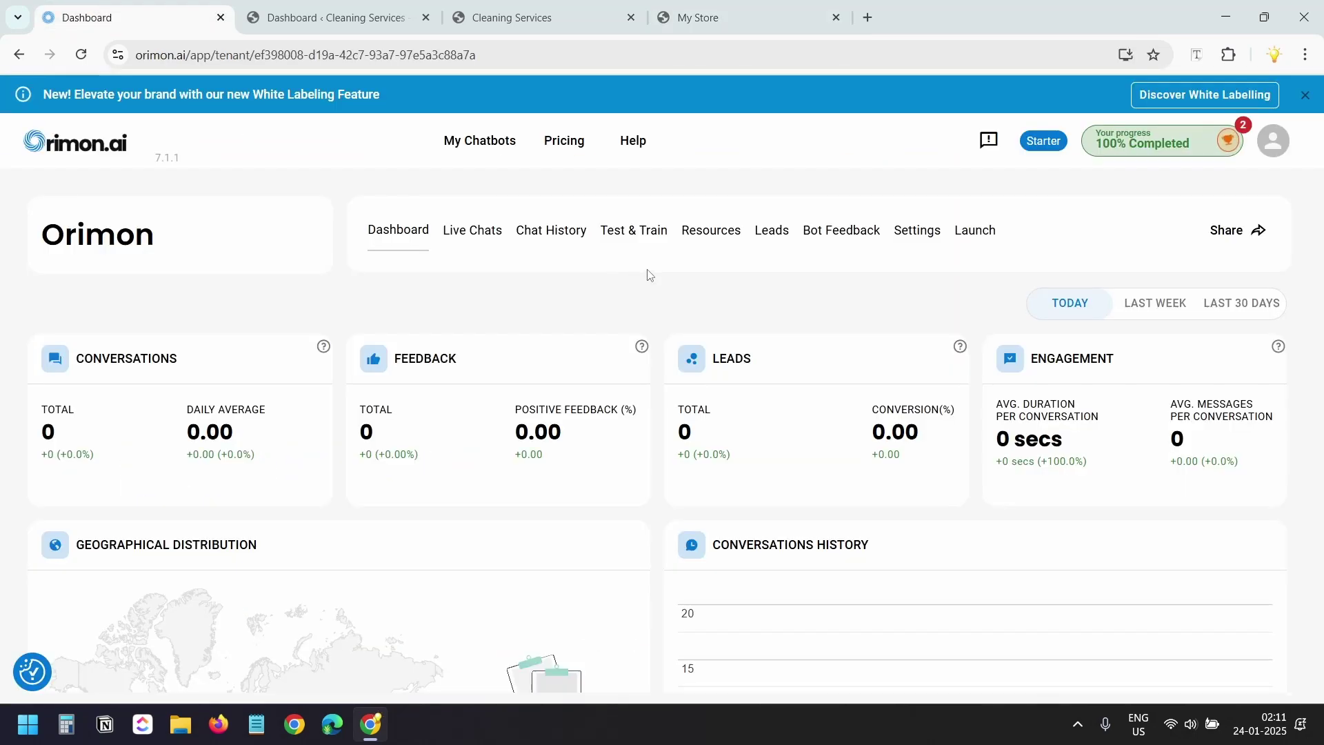
left_click(721, 241)
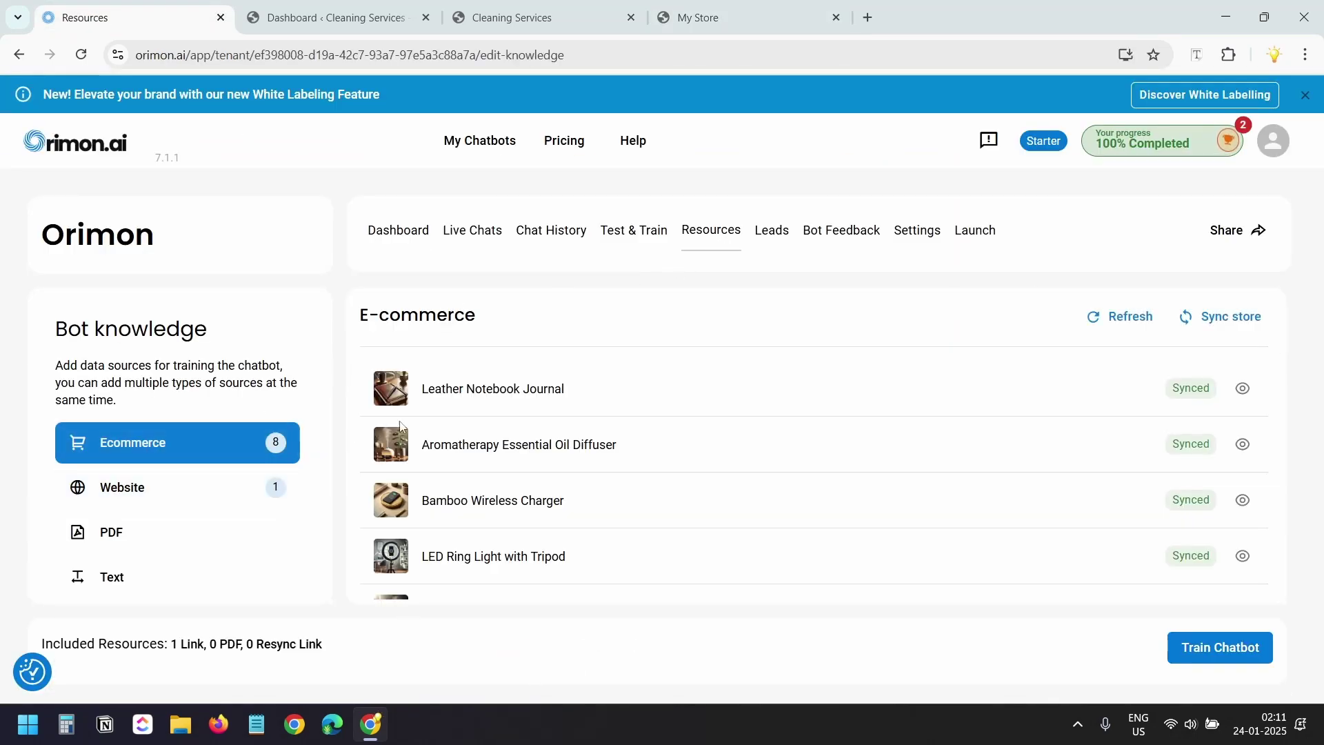
scroll(704, 400, "down", 4)
scroll(711, 406, "up", 4)
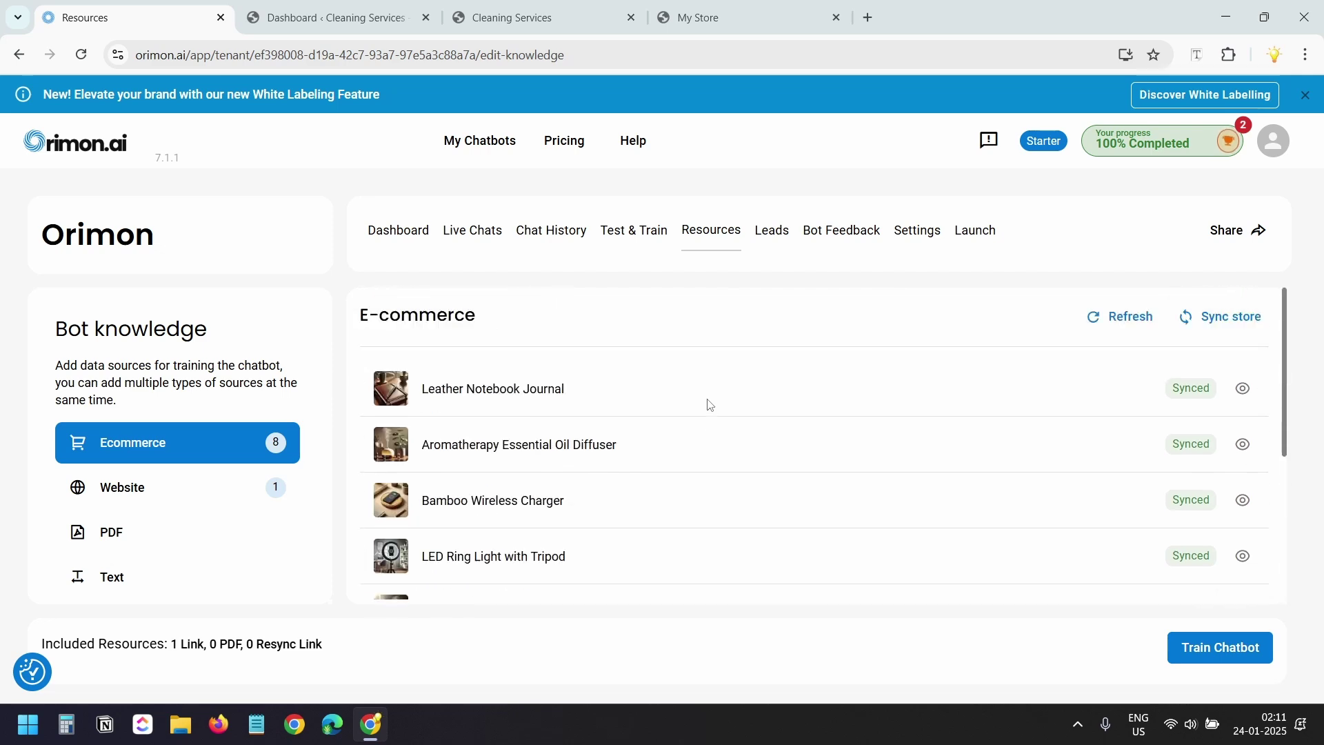
- Return to My Store, start a conversation with its chatbot and send "I need a water bottle"
key("ctrl+4")
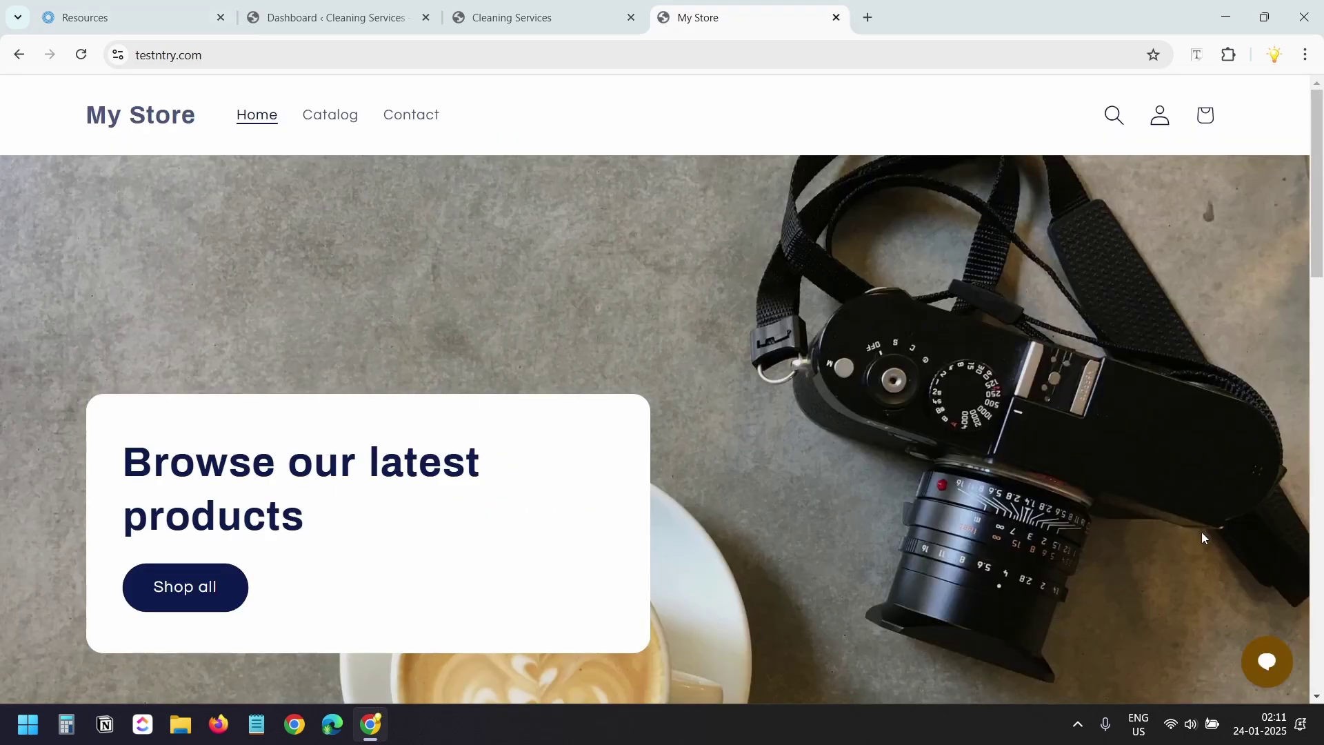
left_click(1268, 661)
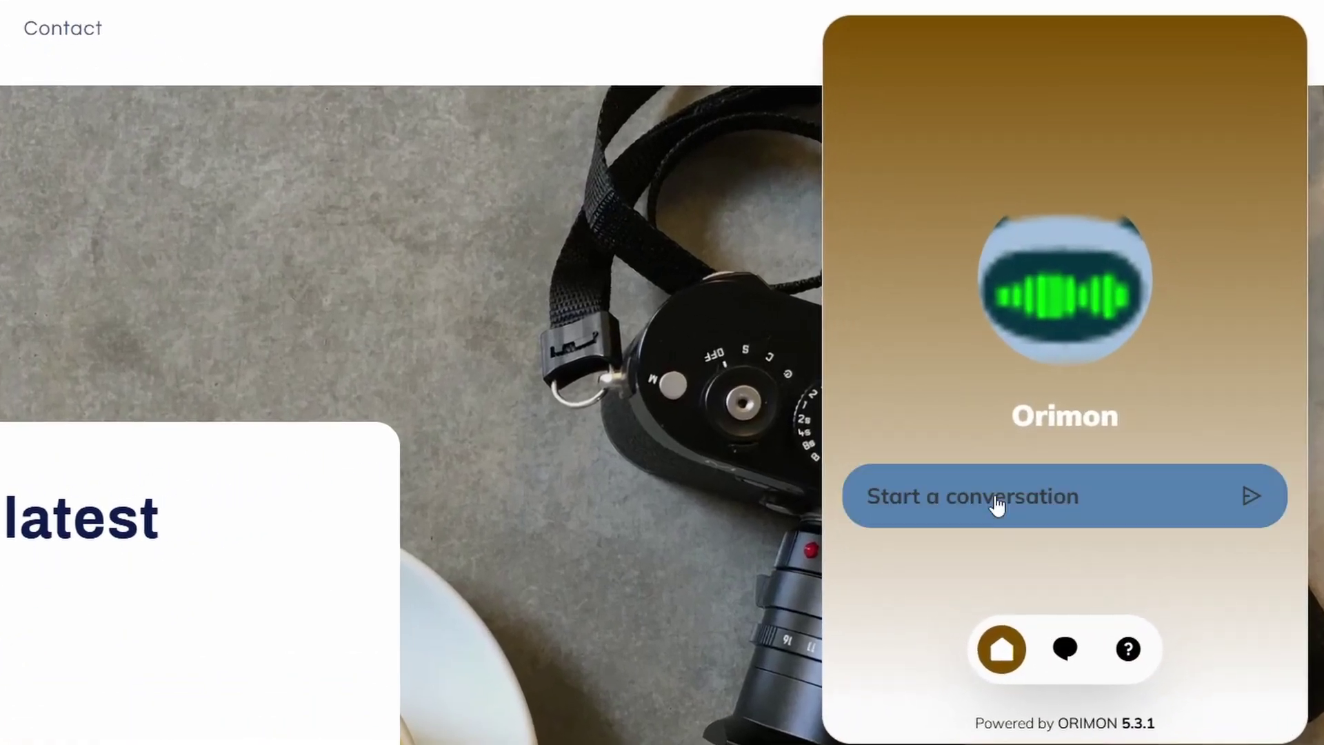
left_click(1014, 497)
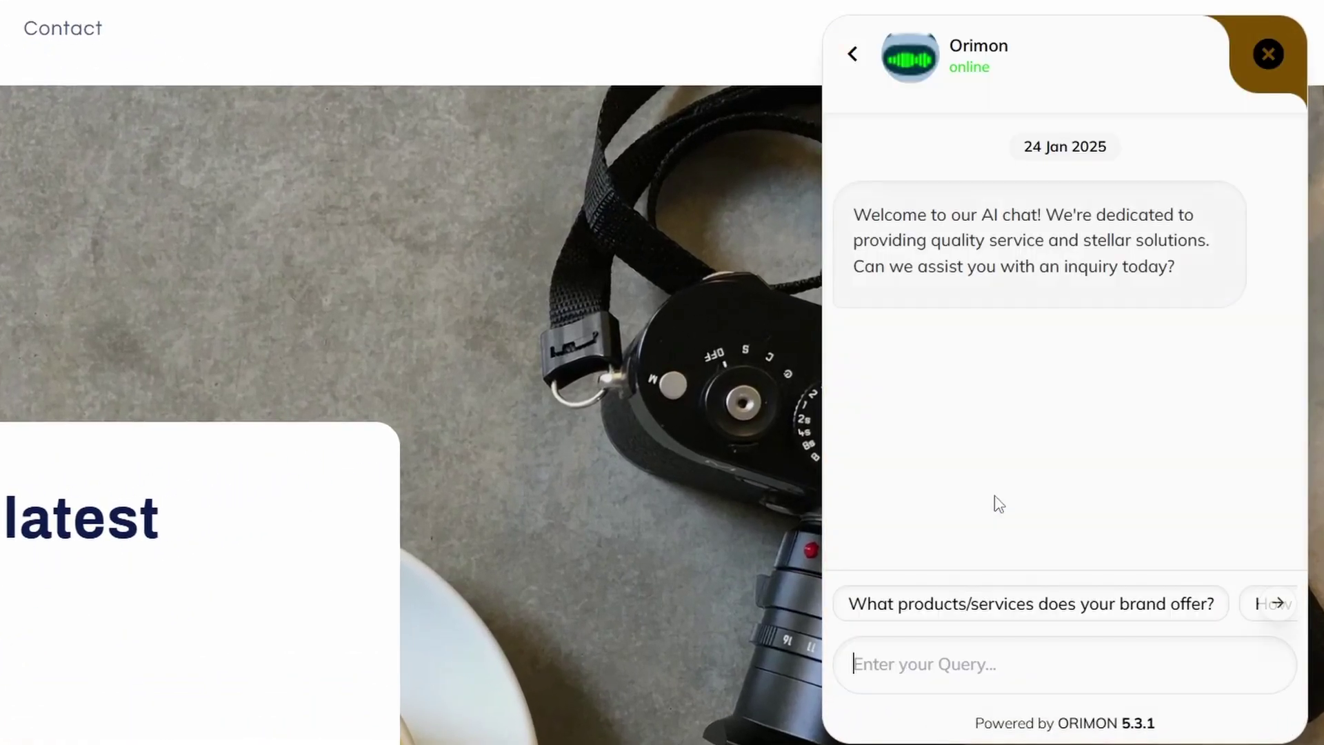
type("I need a water bottle")
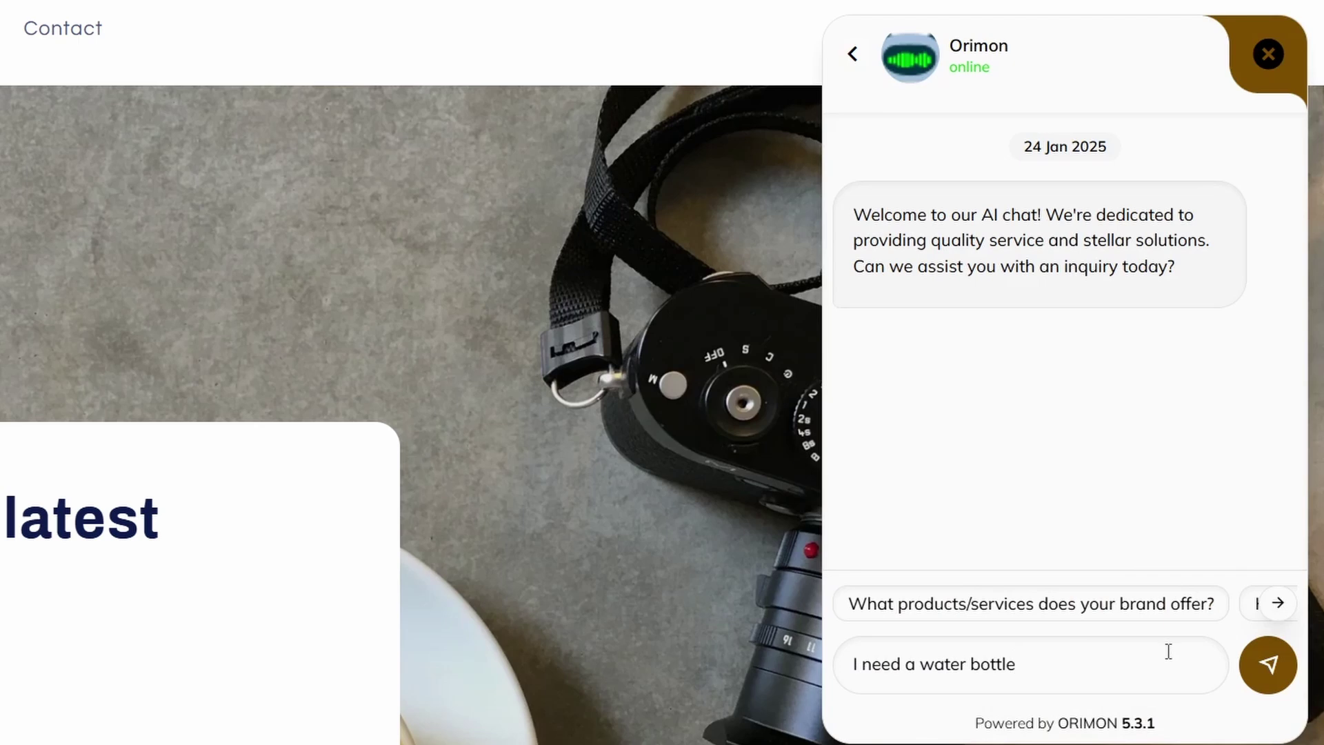
left_click(1262, 664)
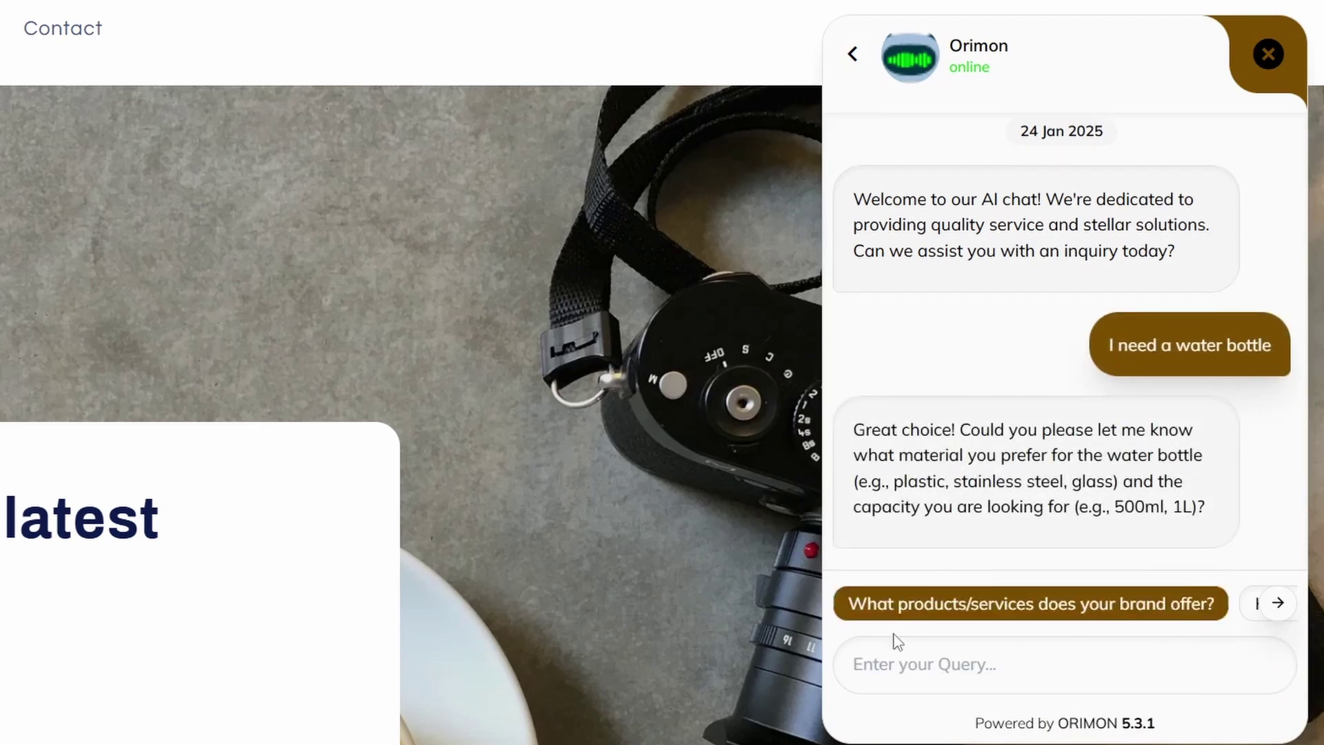
- Answer the chatbot's follow-up questions with "Stainless steel" and "Anything works"
type("Stainless steel")
key("Return")
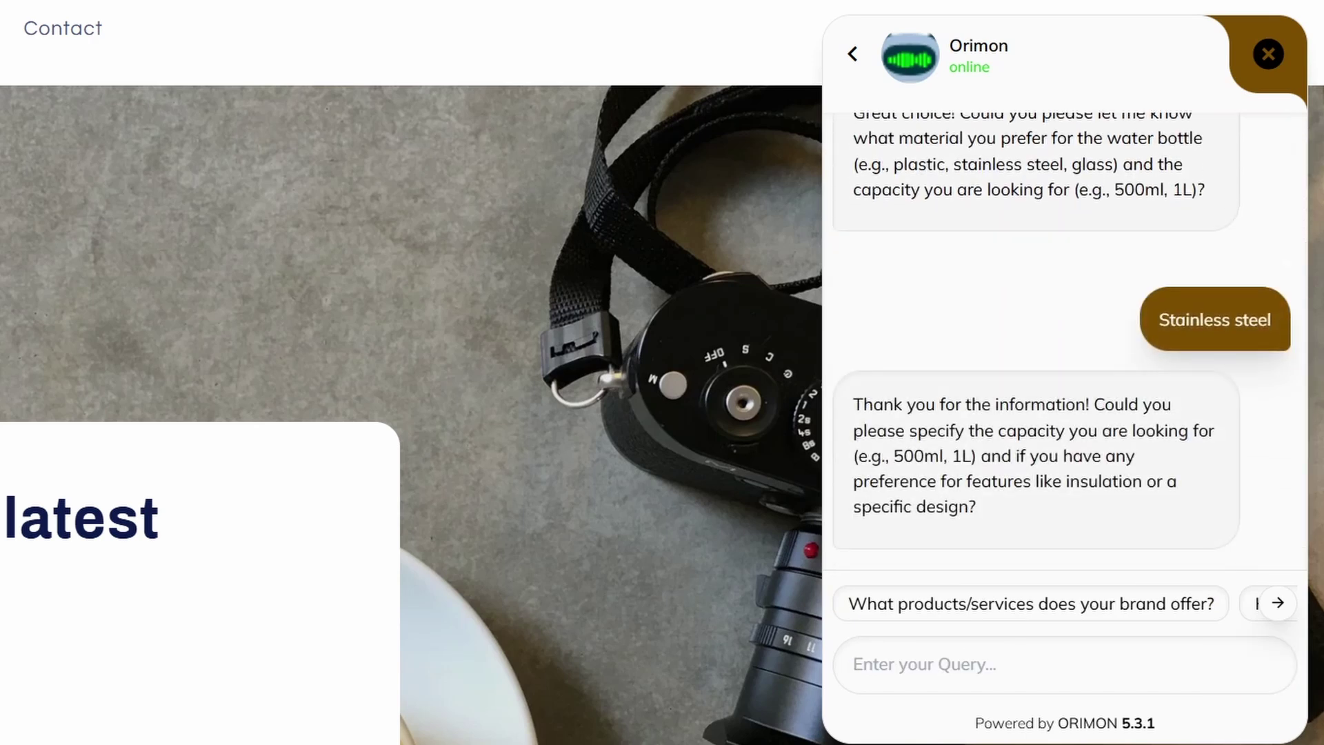
left_click(949, 686)
type("Anything works")
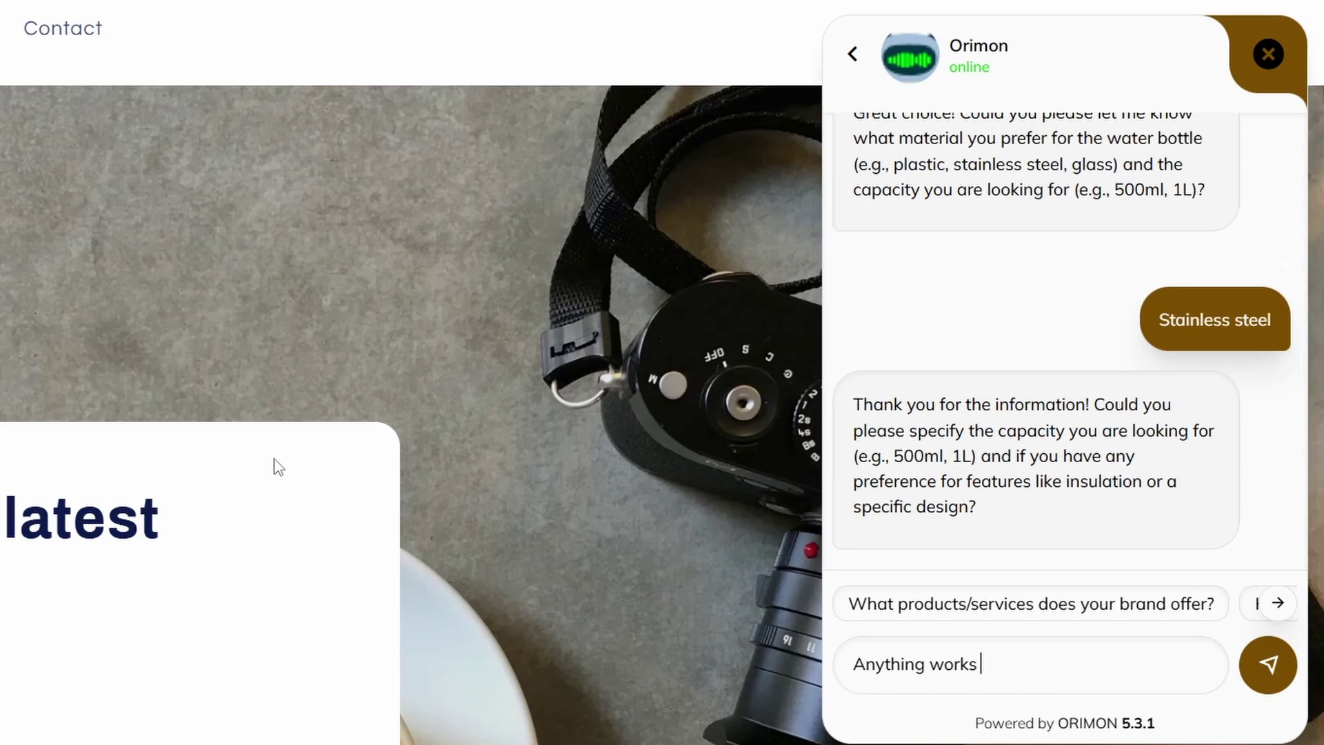
left_click(1266, 662)
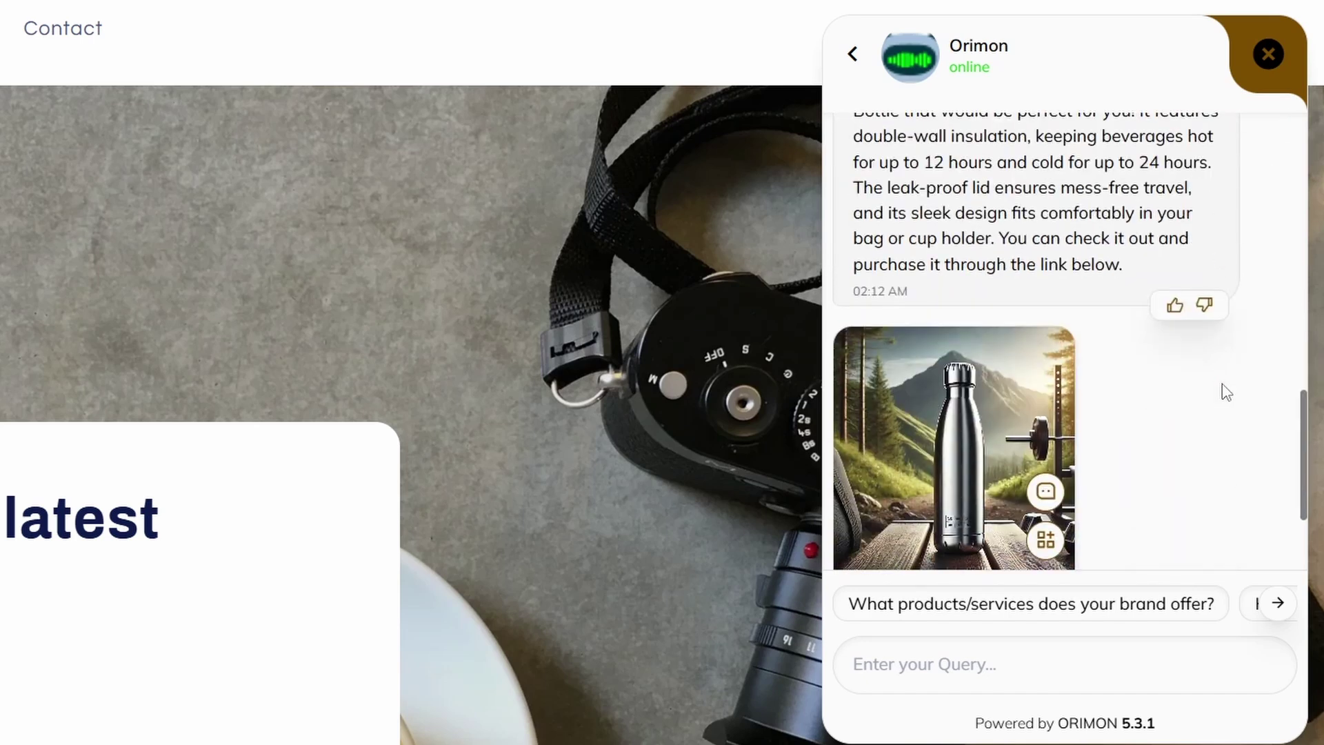
- Read the chatbot's product recommendation, open the Stainless Steel Water Bottle product page from it and look through the page
scroll(1226, 392, "up", 5)
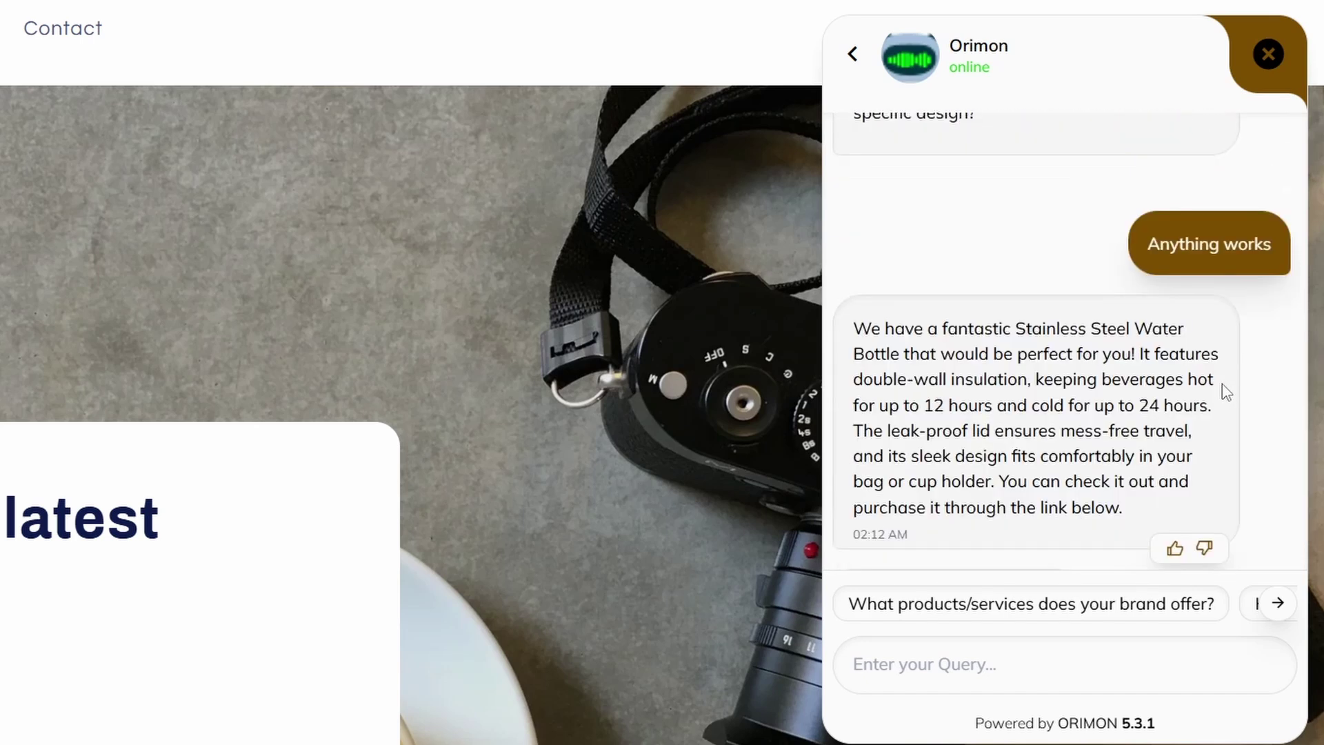
scroll(1227, 391, "down", 5)
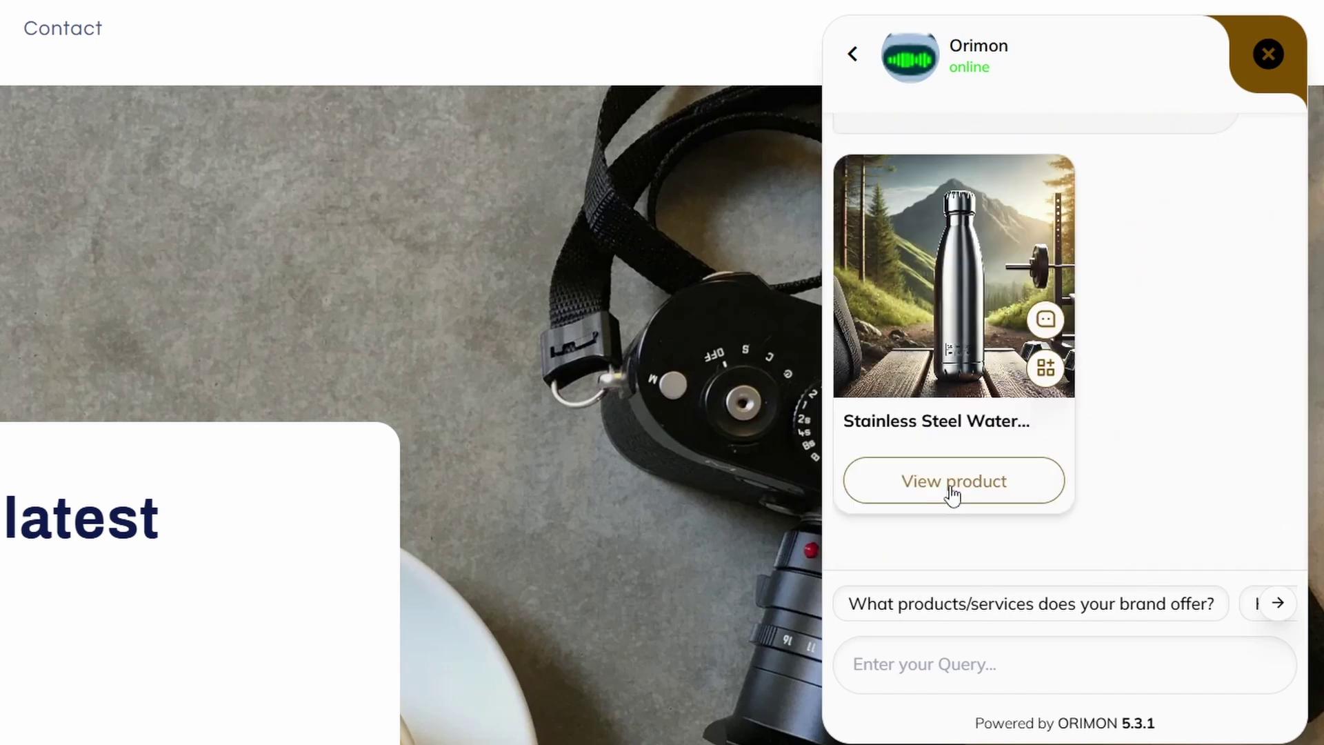
left_click(950, 489)
scroll(1045, 441, "down", 8)
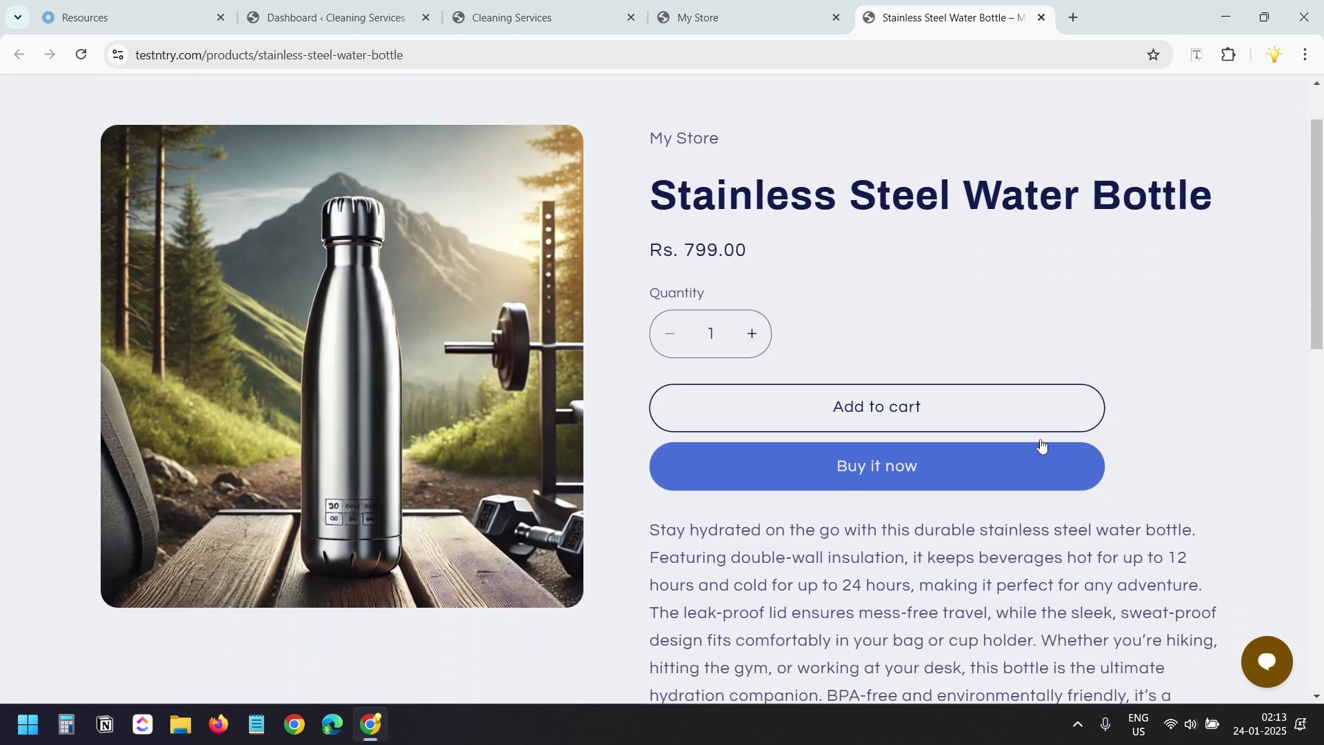
scroll(1046, 441, "up", 8)
- Compare the chatbot's water bottle recommendation in the store chat with the details on the product page
key("ctrl+Page_Up")
scroll(1198, 411, "up", 3)
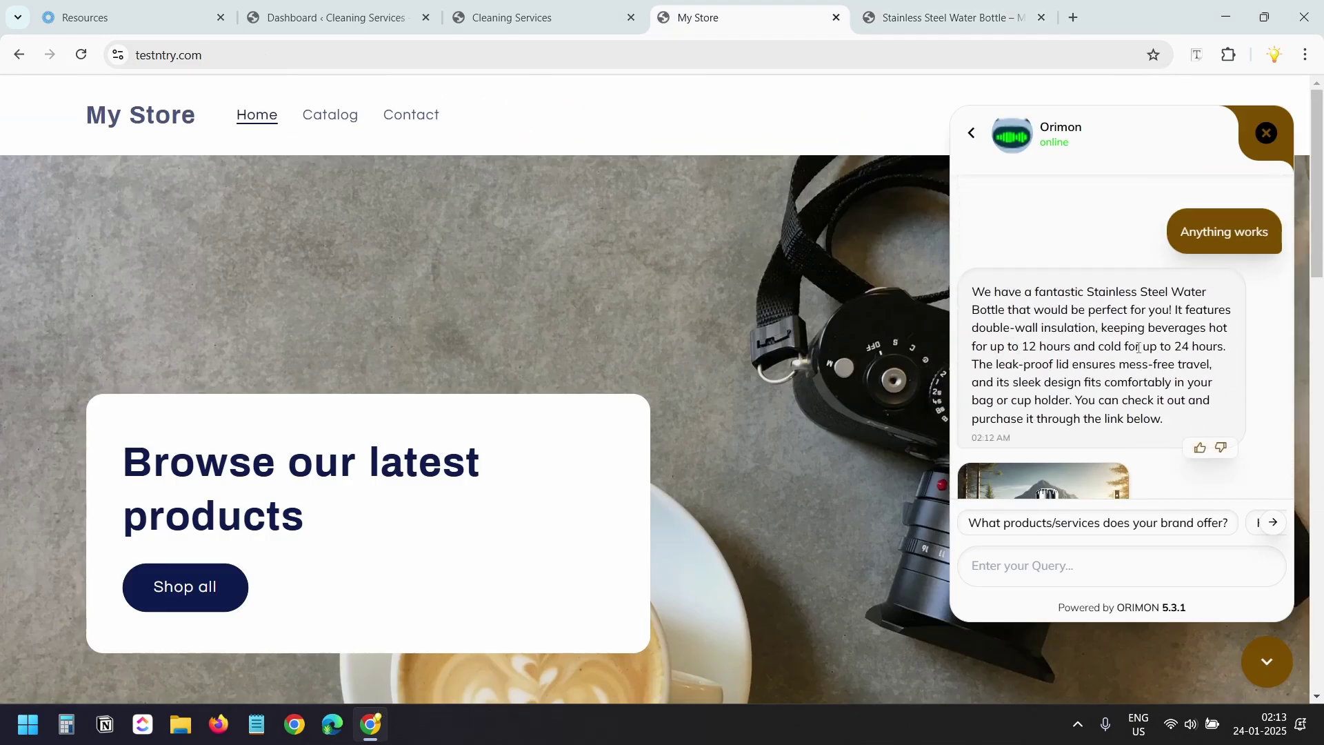
key("ctrl+Page_Down")
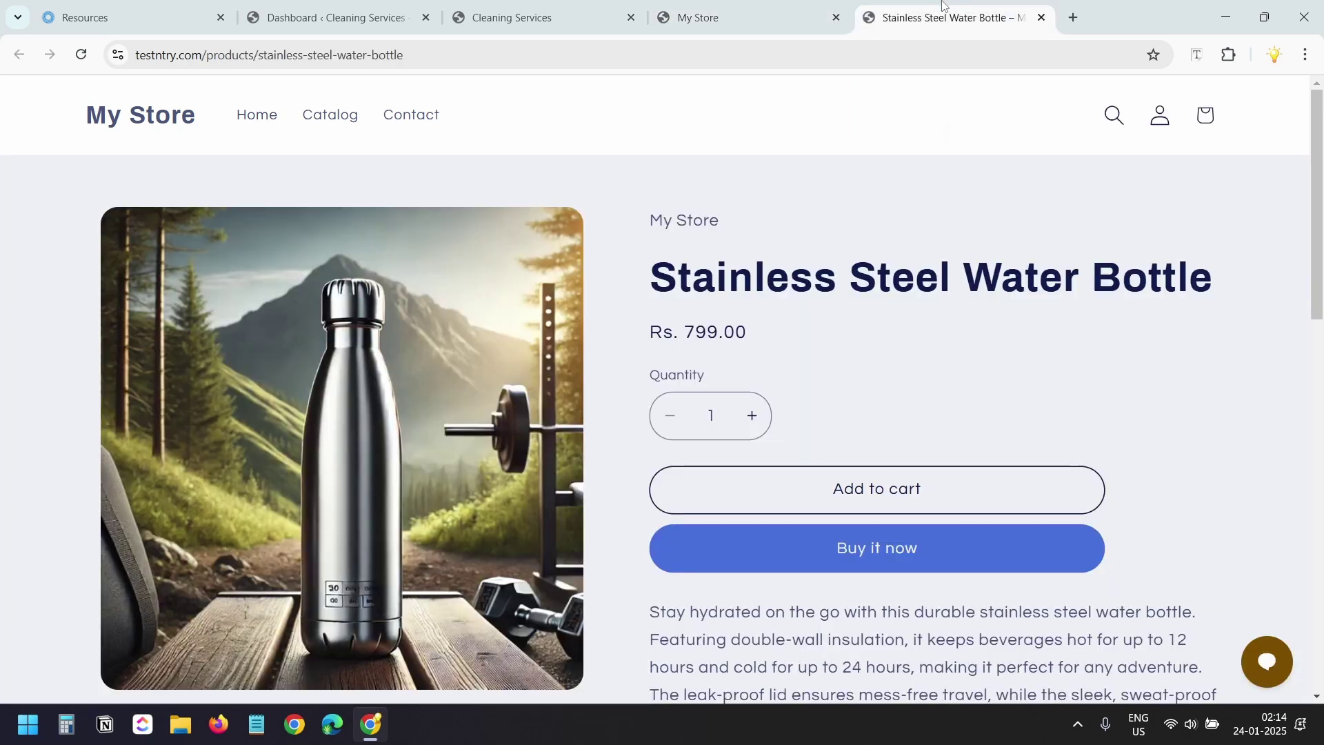
scroll(896, 207, "down", 2)
scroll(827, 138, "up", 2)
key("ctrl+Page_Up")
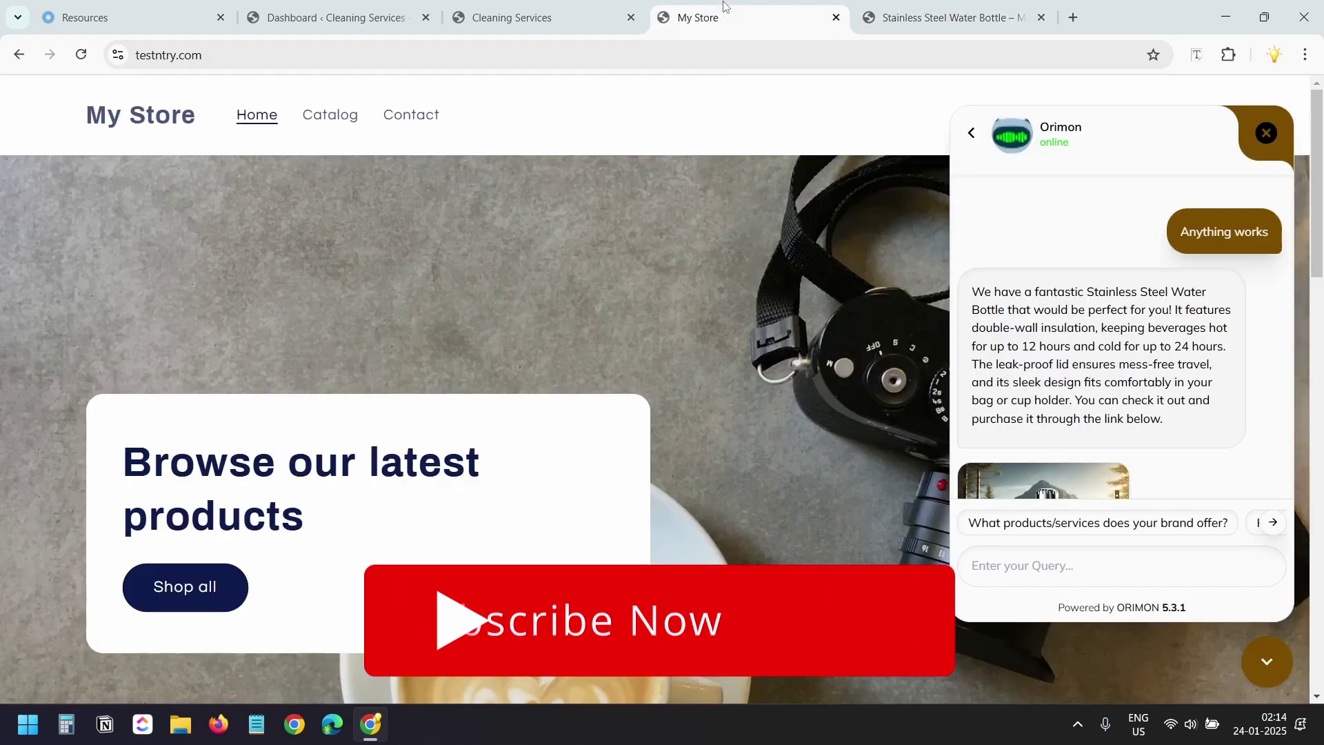
scroll(1170, 345, "down", 3)
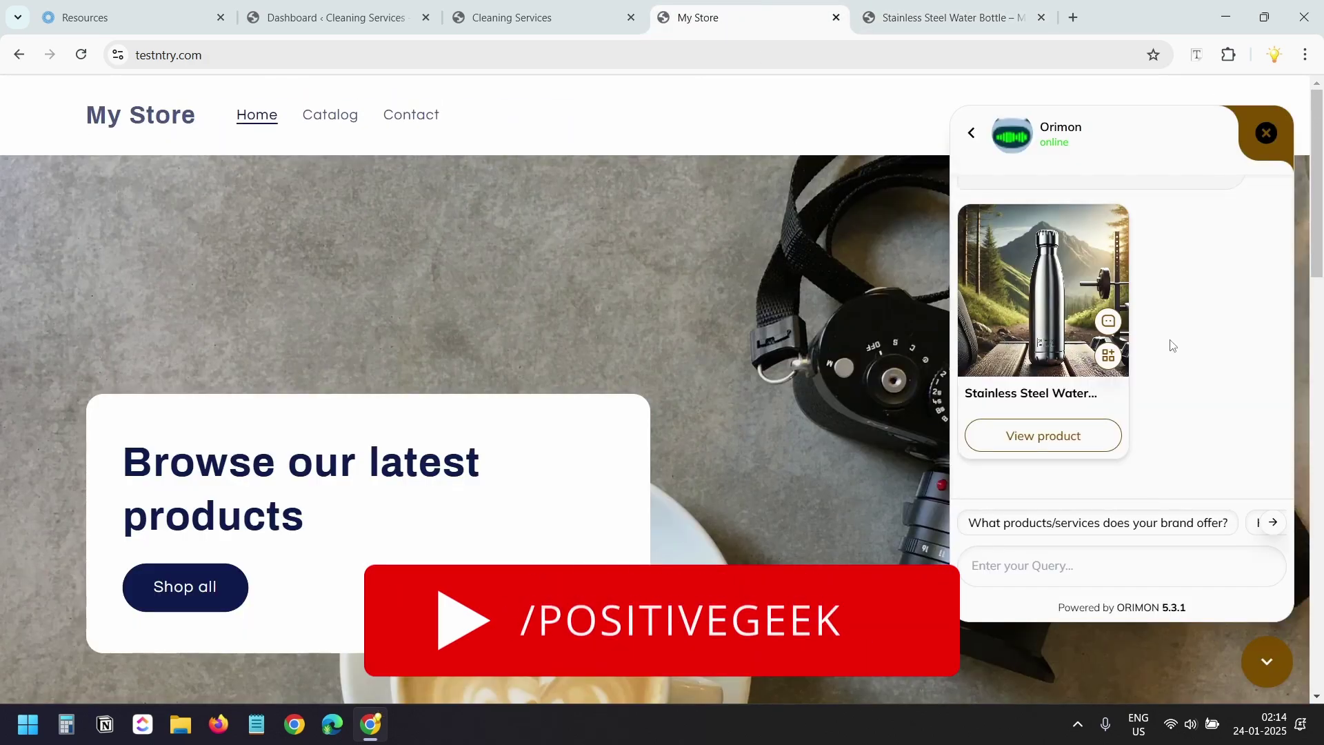